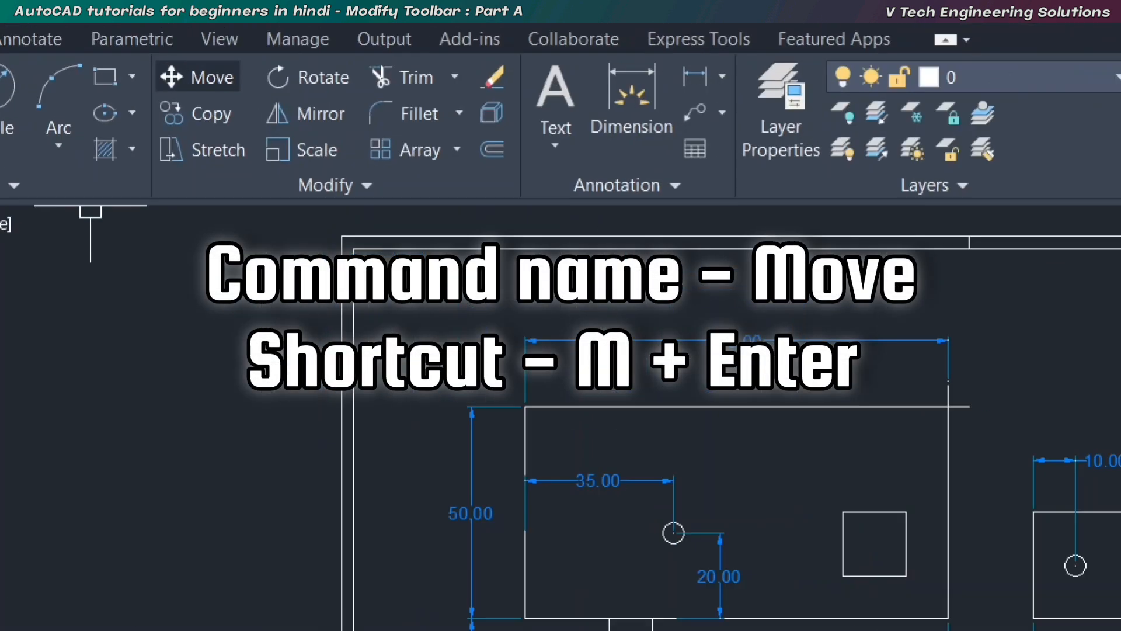
click(174, 80)
ctrl+drag(148, 54, 199, 96)
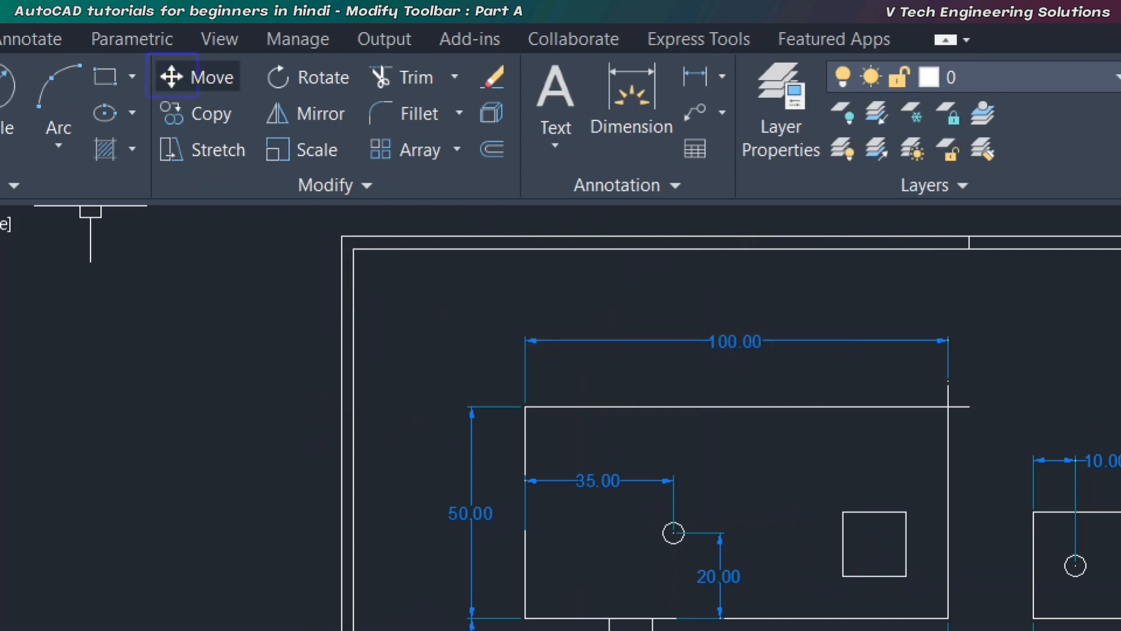
ctrl+drag(266, 120, 263, 120)
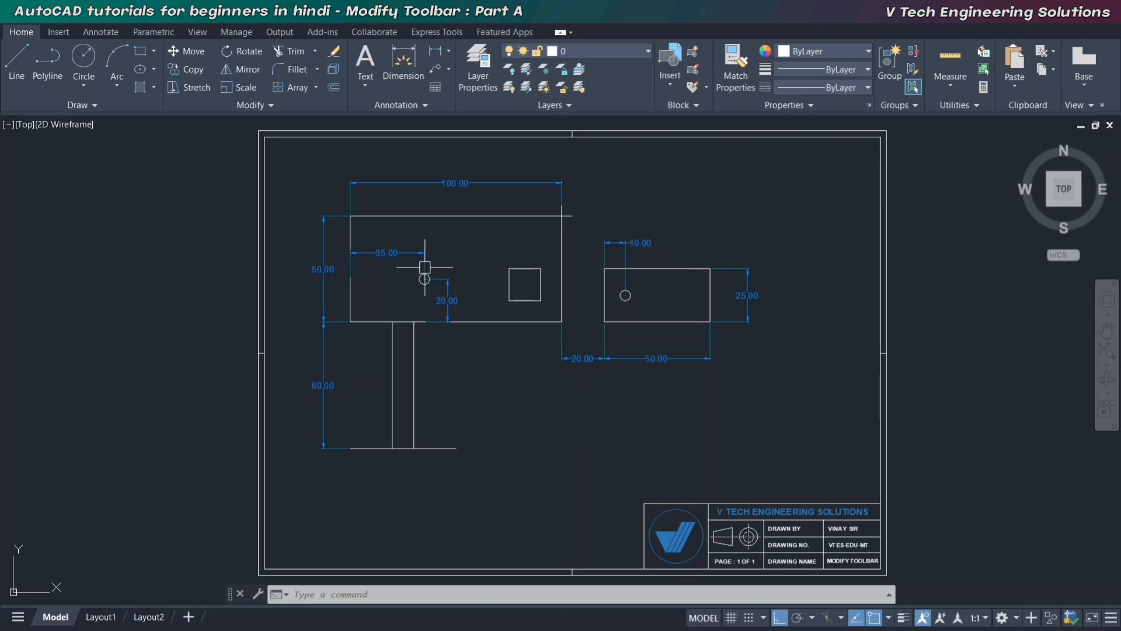
Examine the overall width and height dimensions of the large rectangle
scroll(408, 240, up, 2)
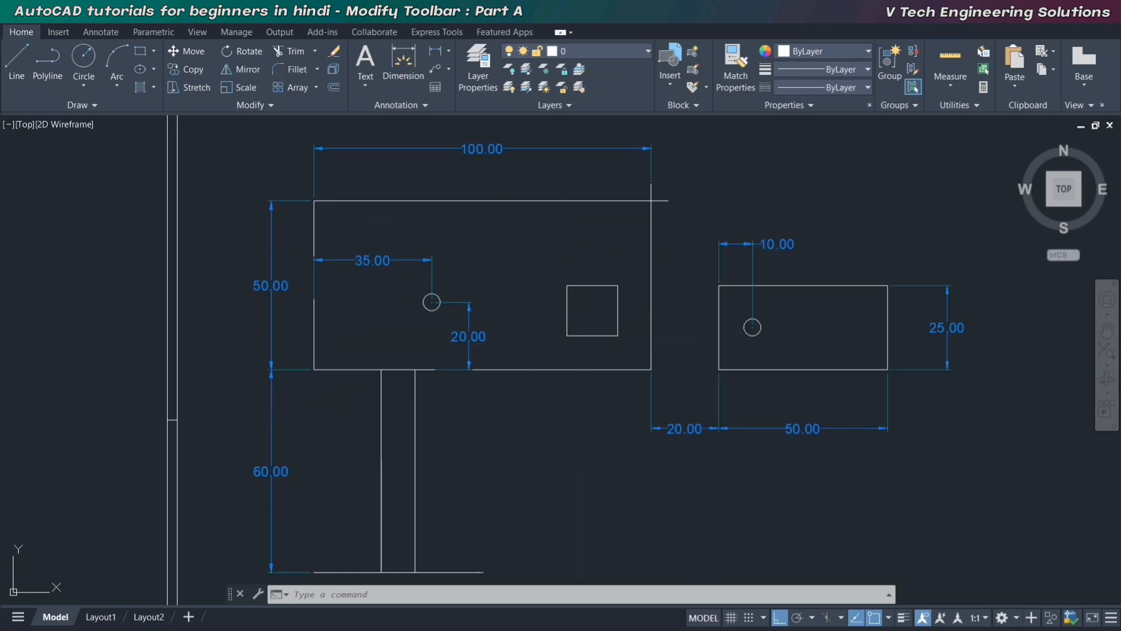
mouse_move(455, 256)
middle_down()
mouse_move(513, 288)
mouse_move(517, 328)
middle_up()
scroll(503, 295, up, 2)
click(518, 149)
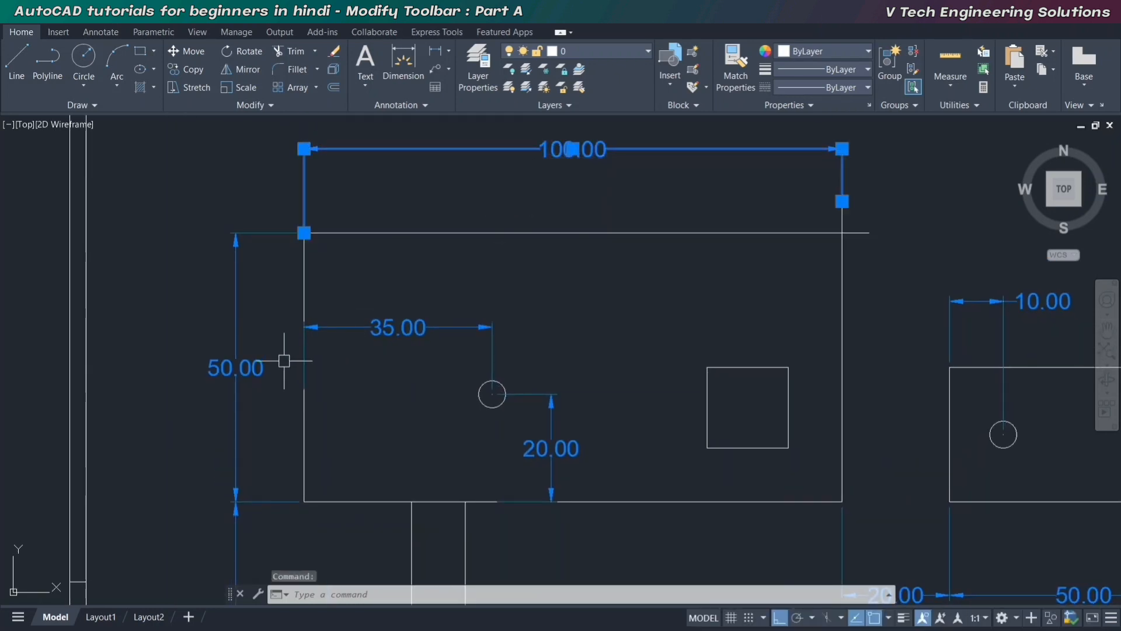
click(236, 359)
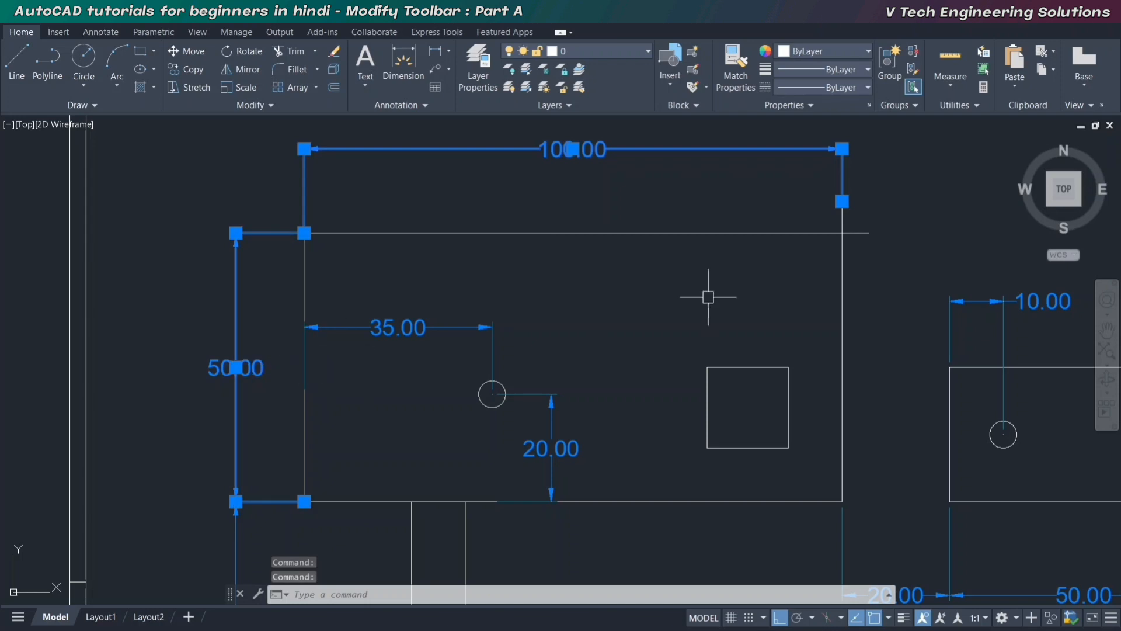
key(Escape)
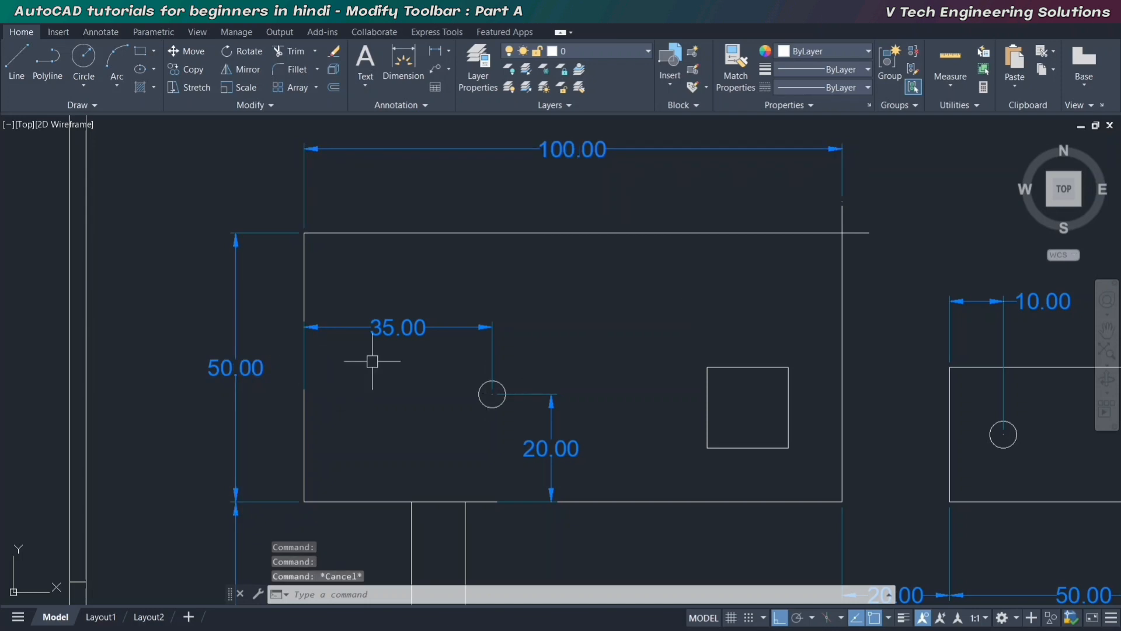
click(297, 501)
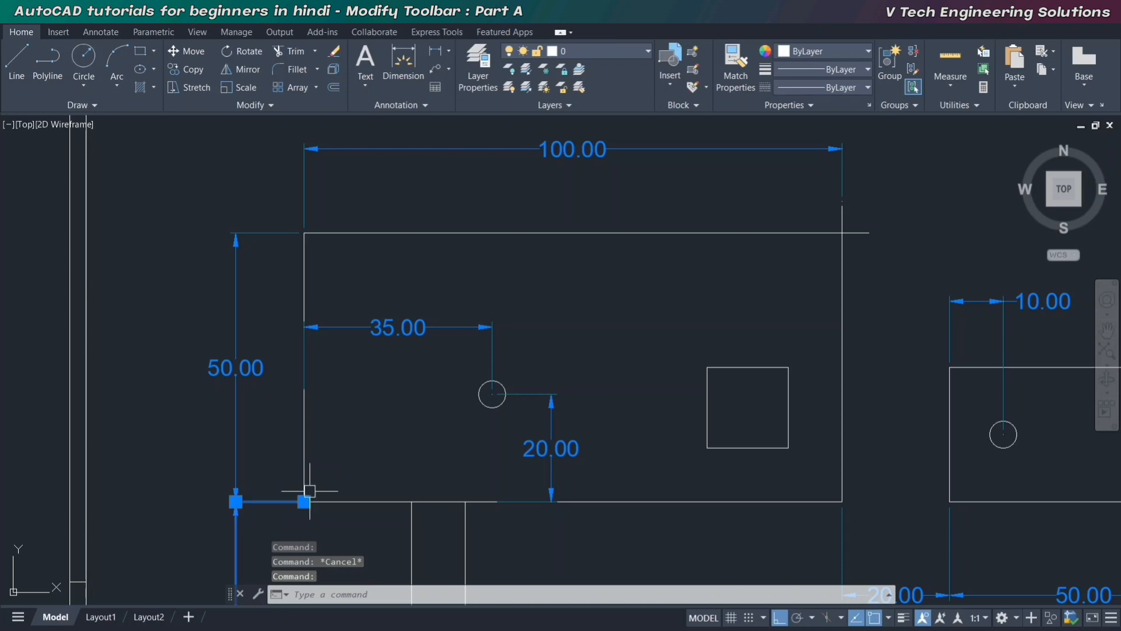
key(Escape)
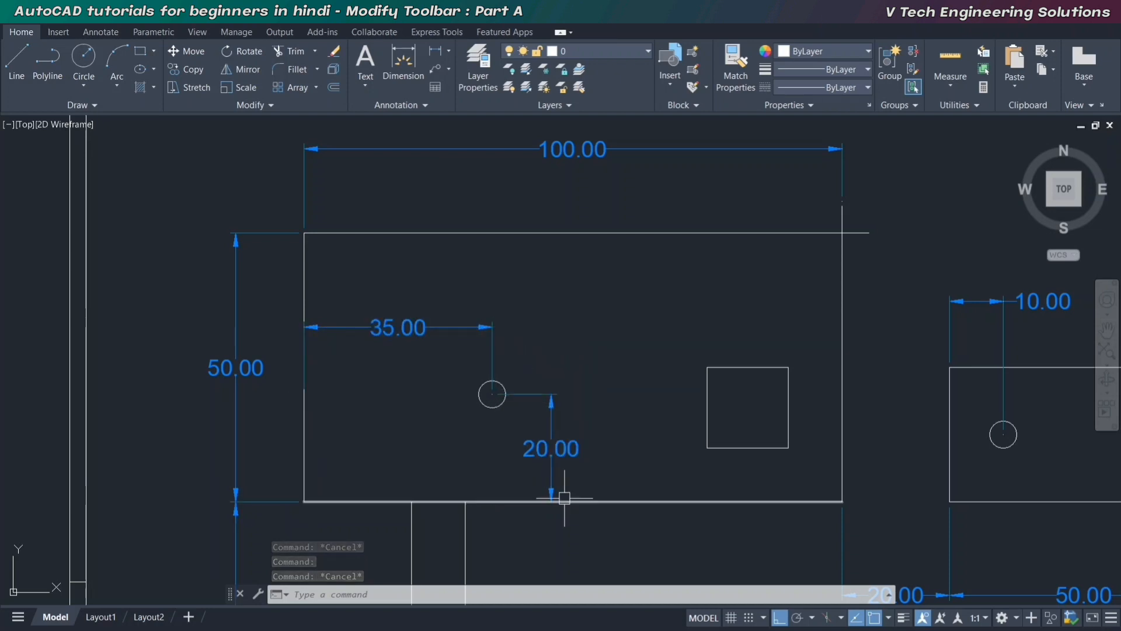
Add a diameter dimension to the circle inside the large rectangle, placing its text above and to the right of the circle
click(449, 50)
click(473, 224)
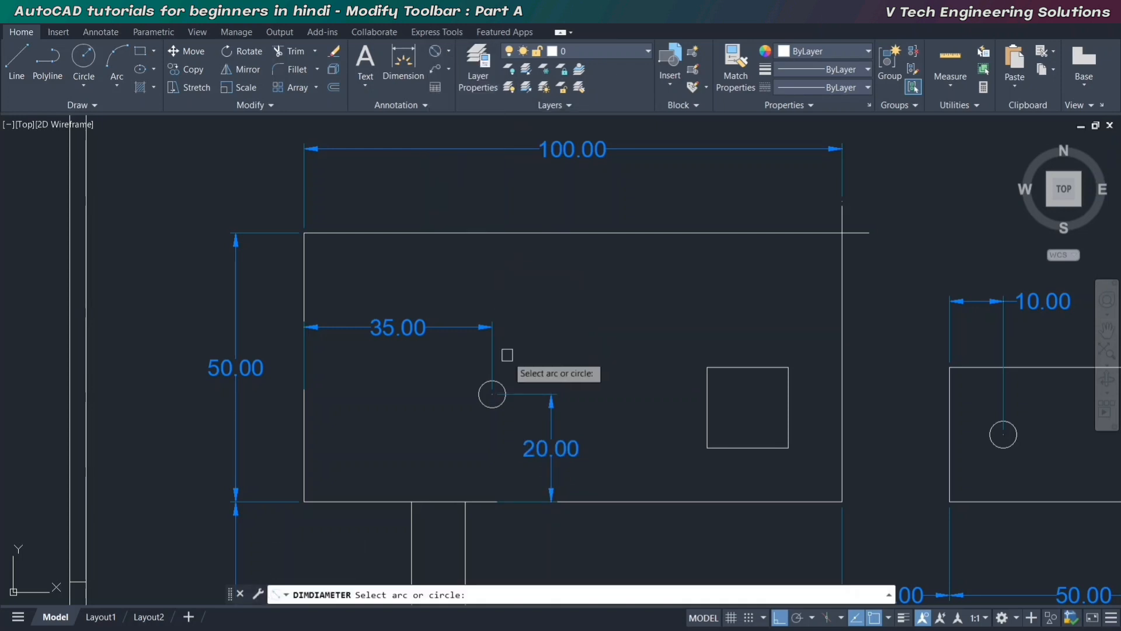
click(493, 381)
click(531, 349)
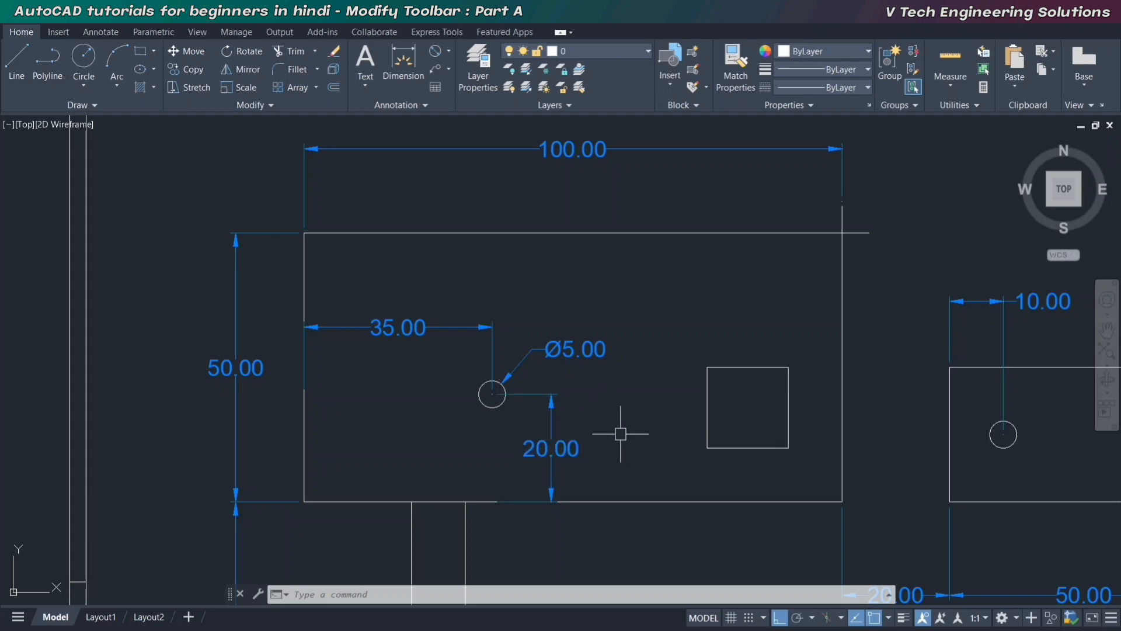
Move the circle in the large rectangle 15 units horizontally to the right, using its center as the base point
click(478, 400)
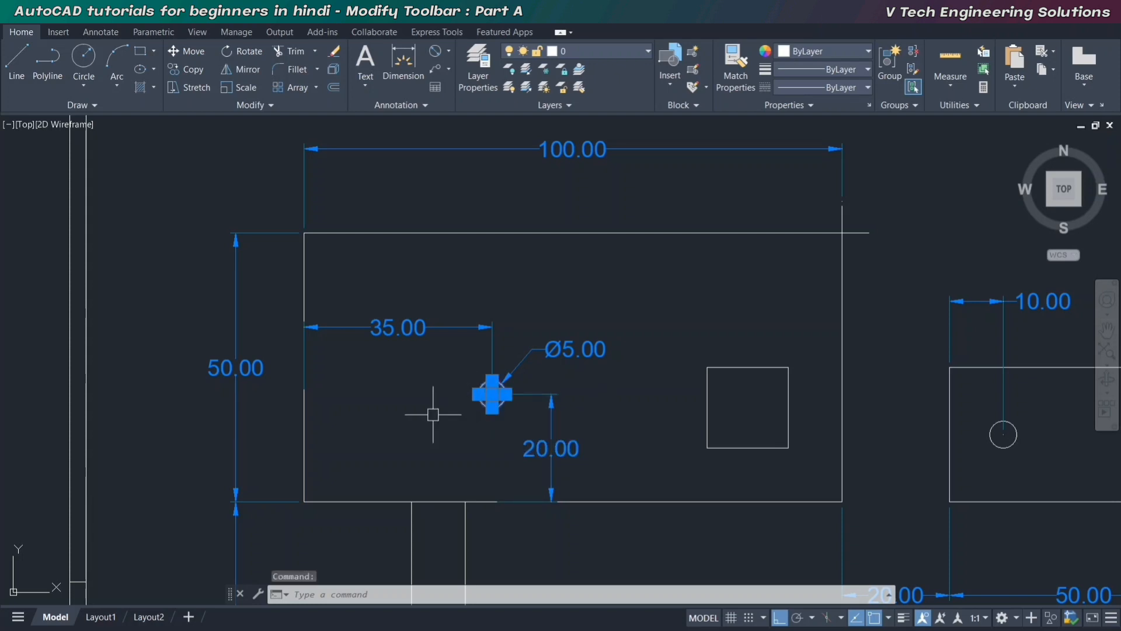
click(190, 52)
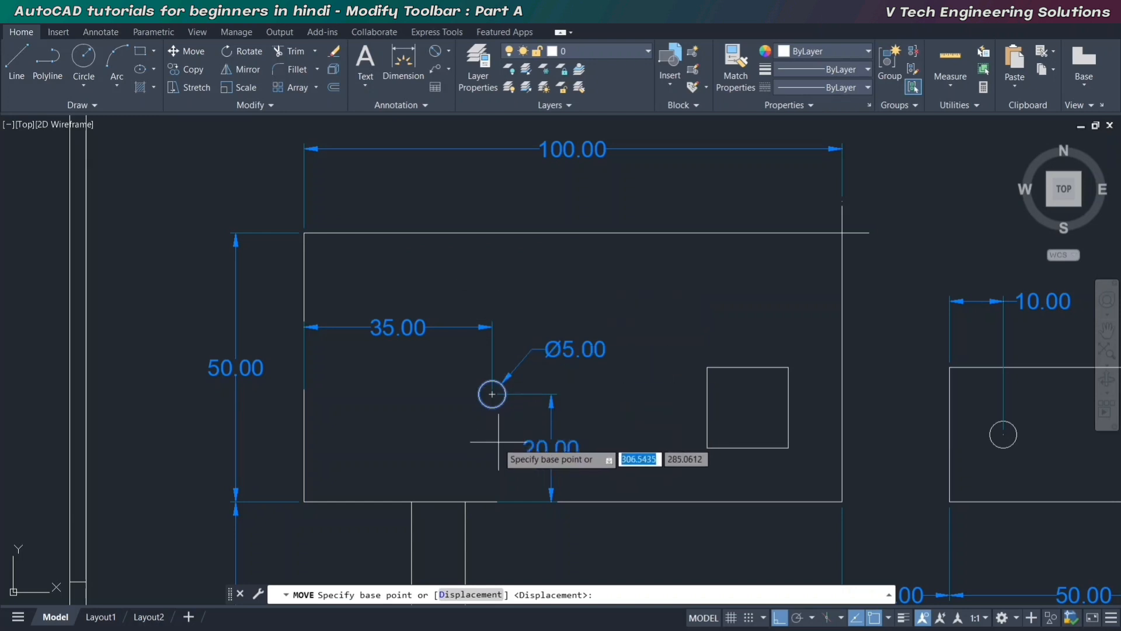
scroll(490, 412, up, 2)
scroll(490, 411, up, 2)
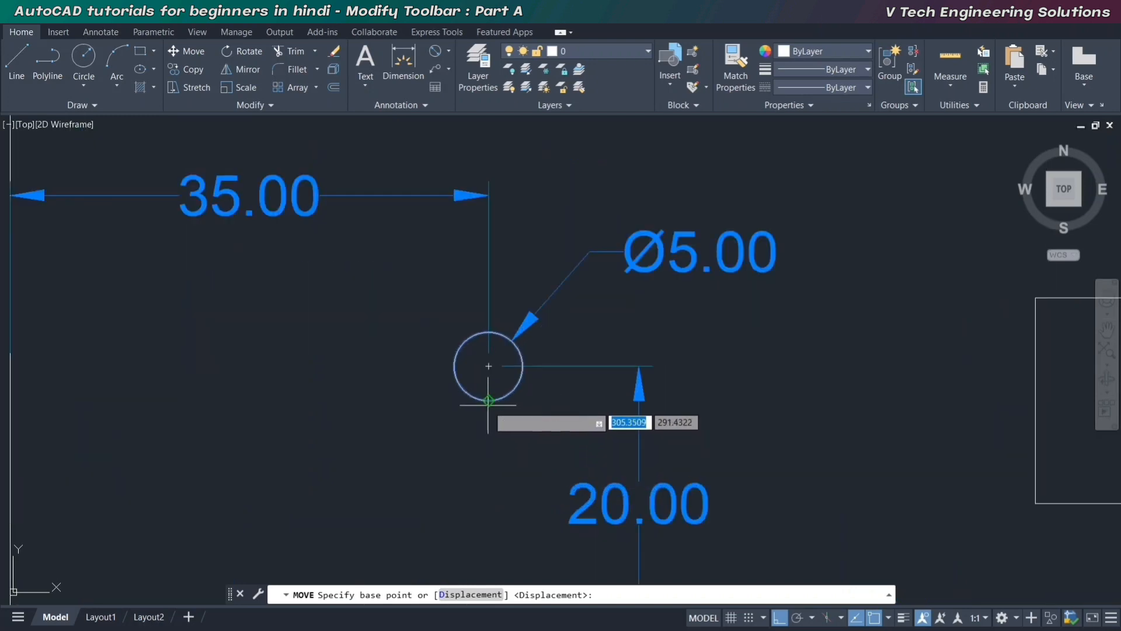
click(489, 368)
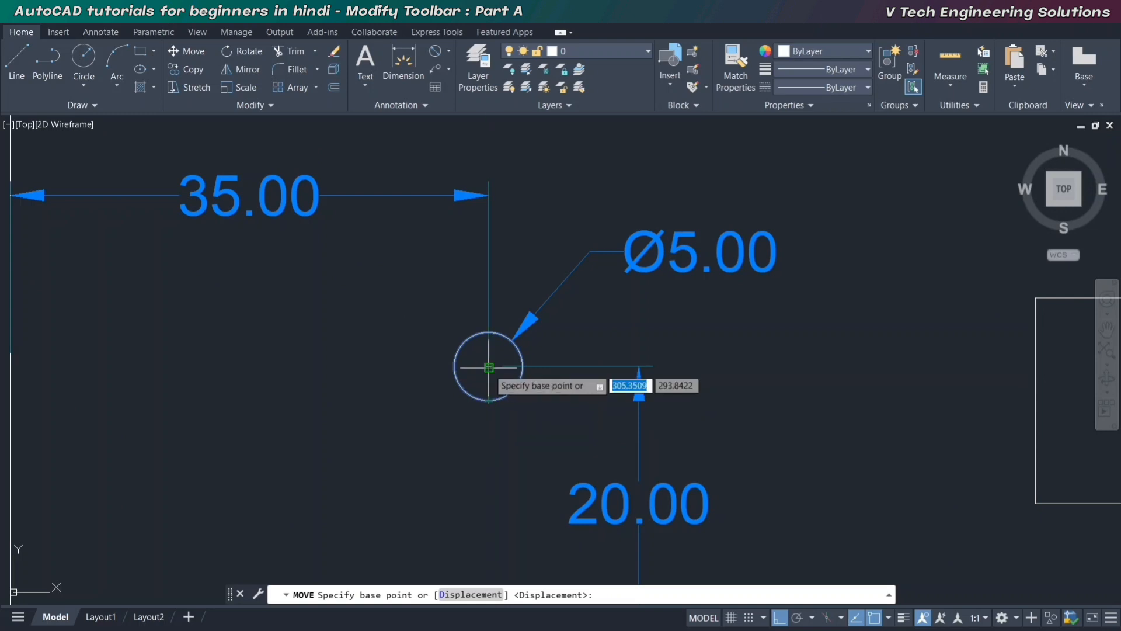
scroll(451, 358, down, 5)
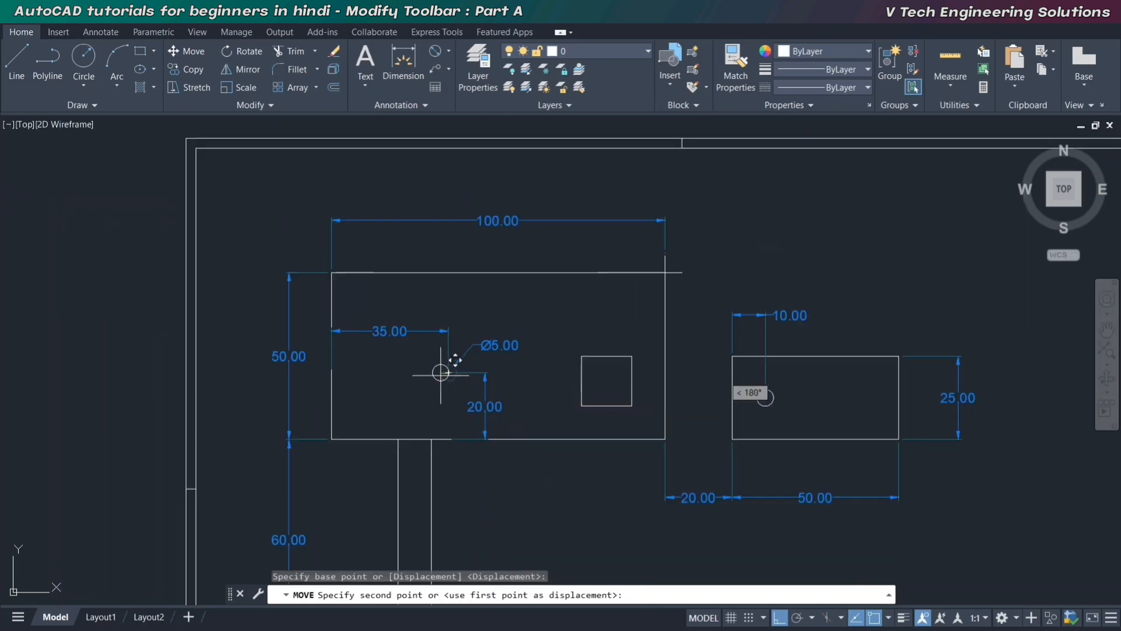
scroll(508, 374, up, 4)
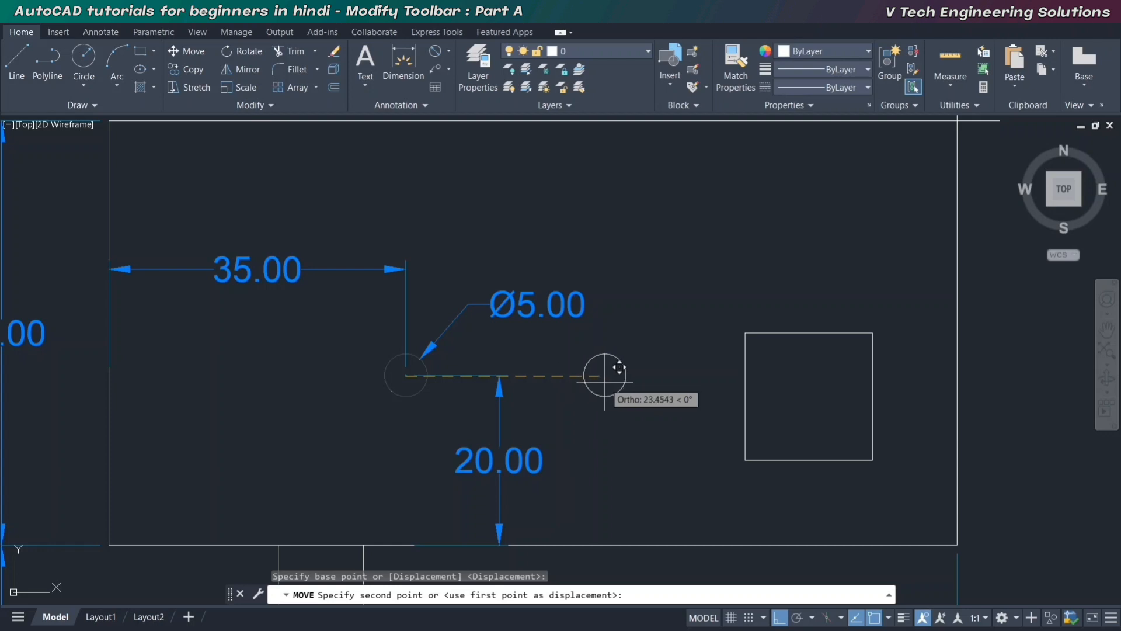
text(15)
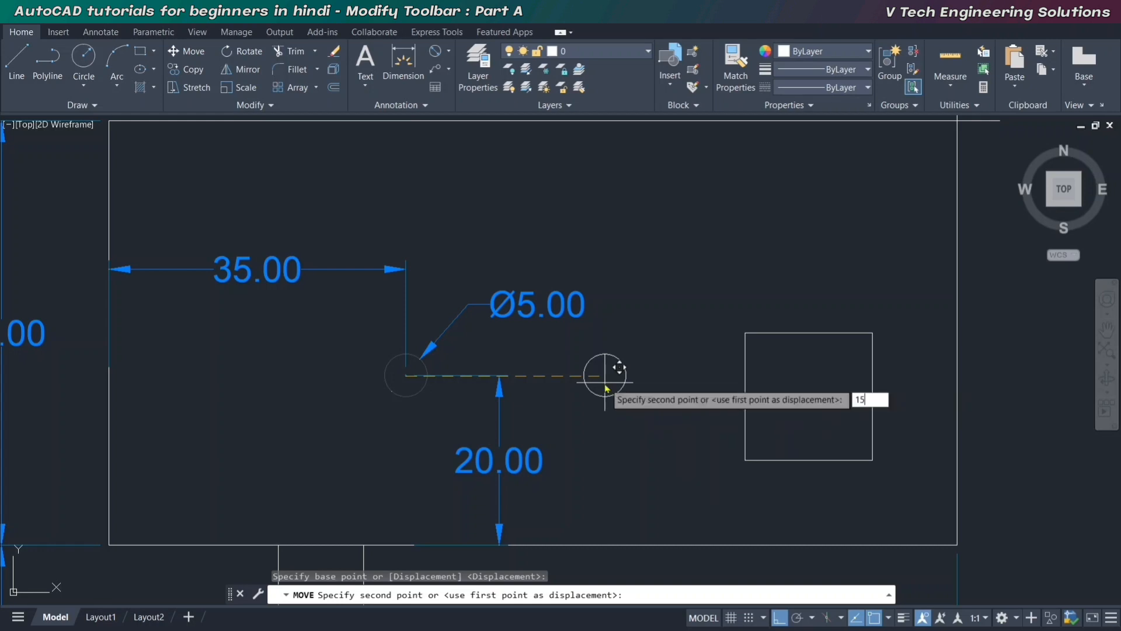
key(Return)
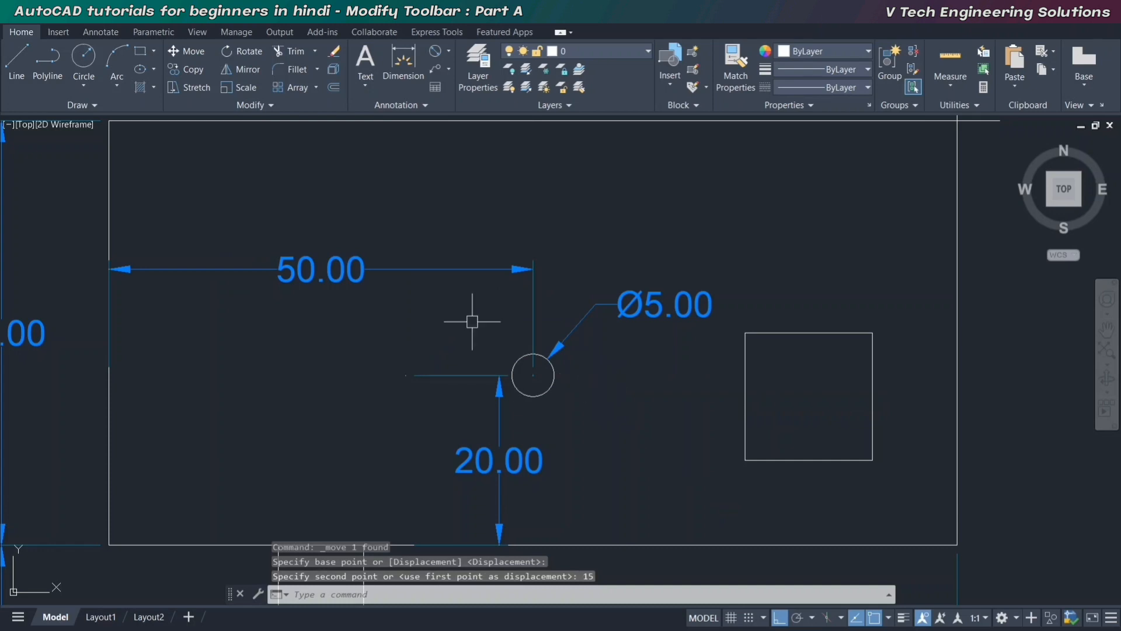
click(470, 270)
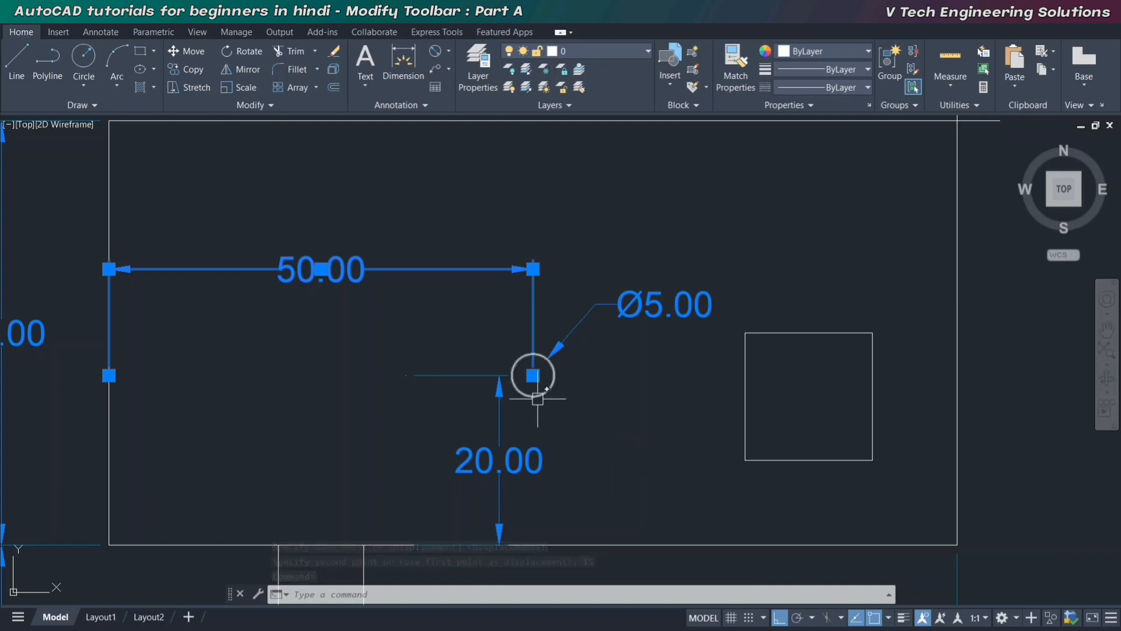
key(Escape)
key(Escape)
key(Escape)
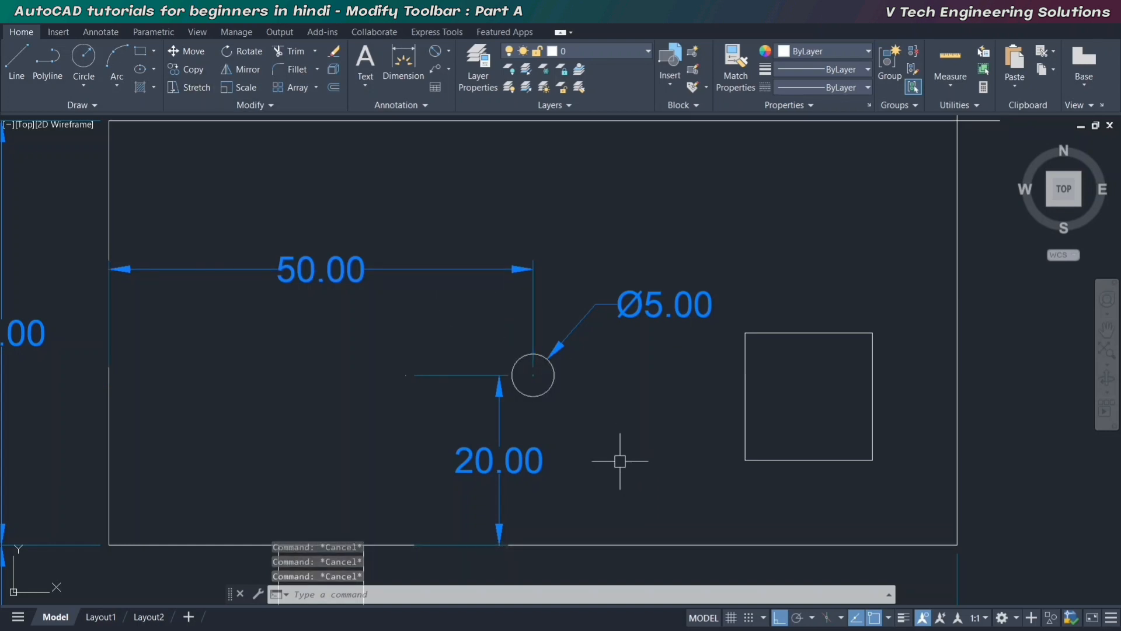
text(M)
key(Return)
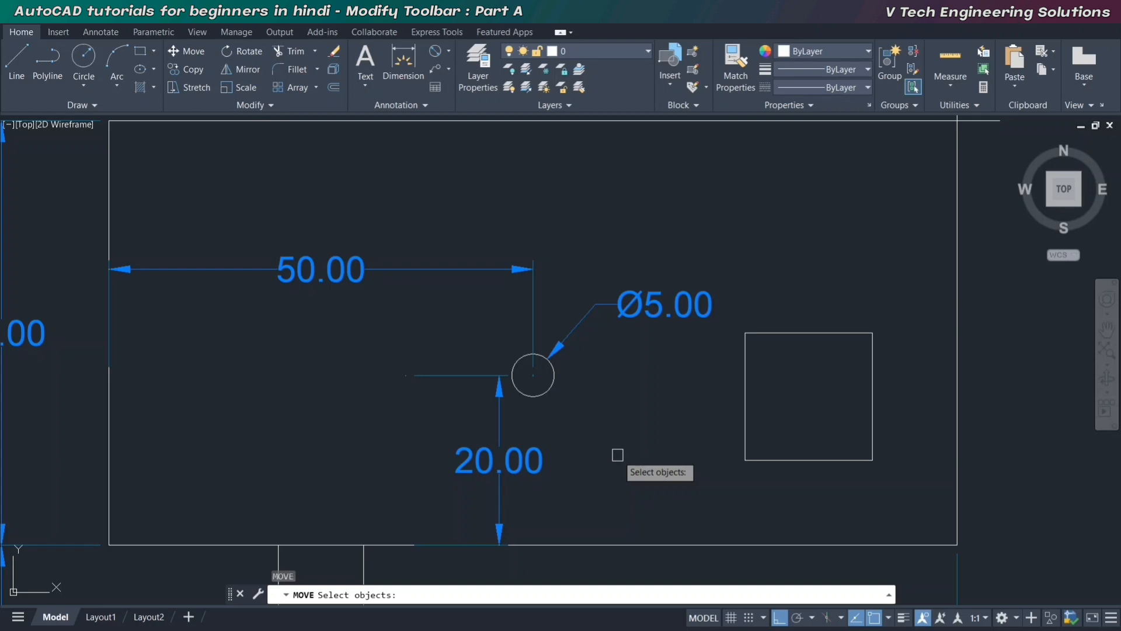
key(Escape)
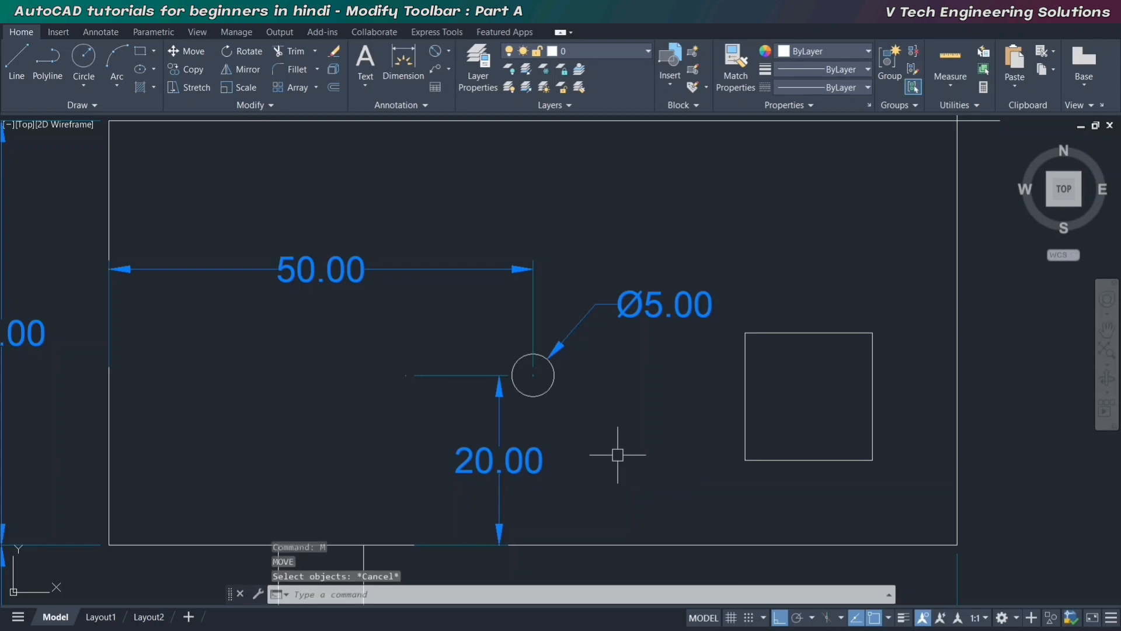
Move the dimensioned circle 10 units straight up, using its center as the base point
key(Return)
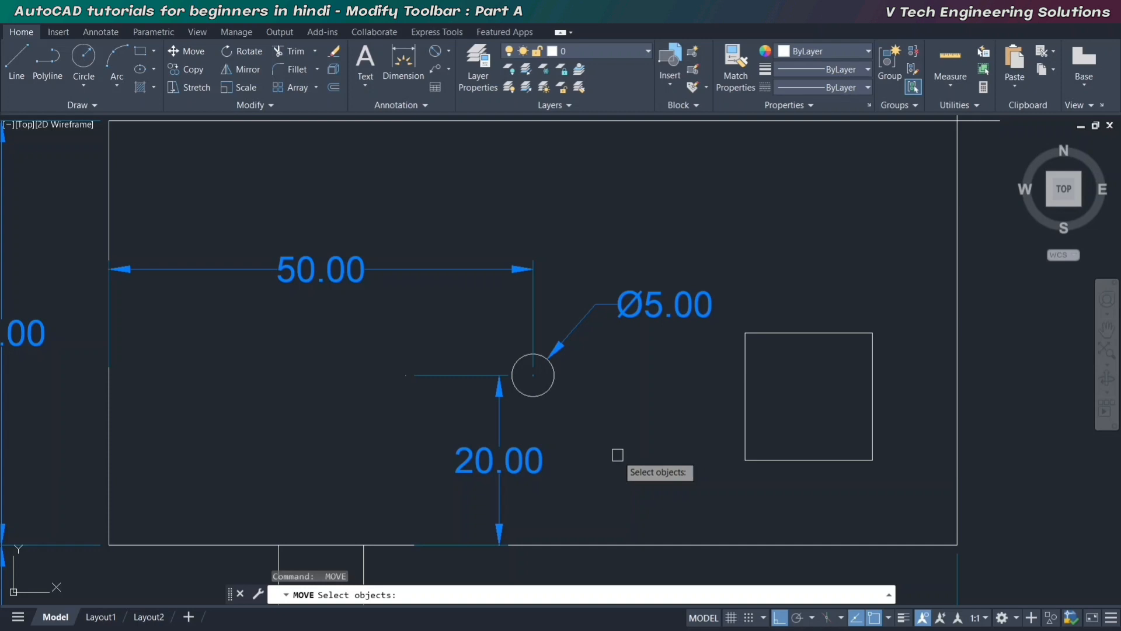
click(555, 377)
key(Return)
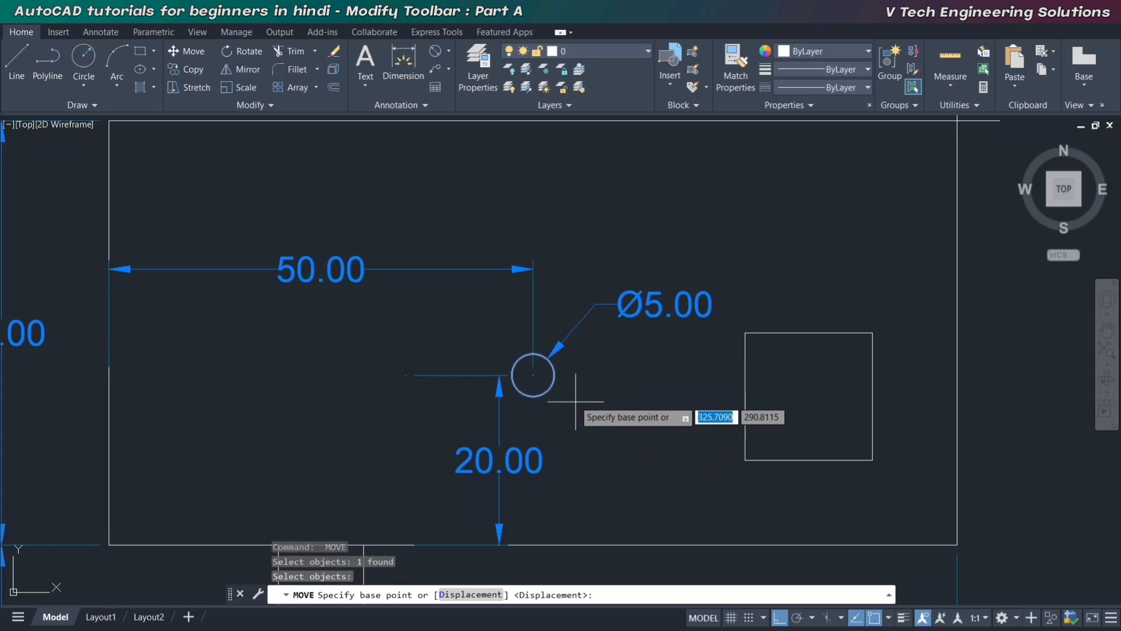
click(533, 376)
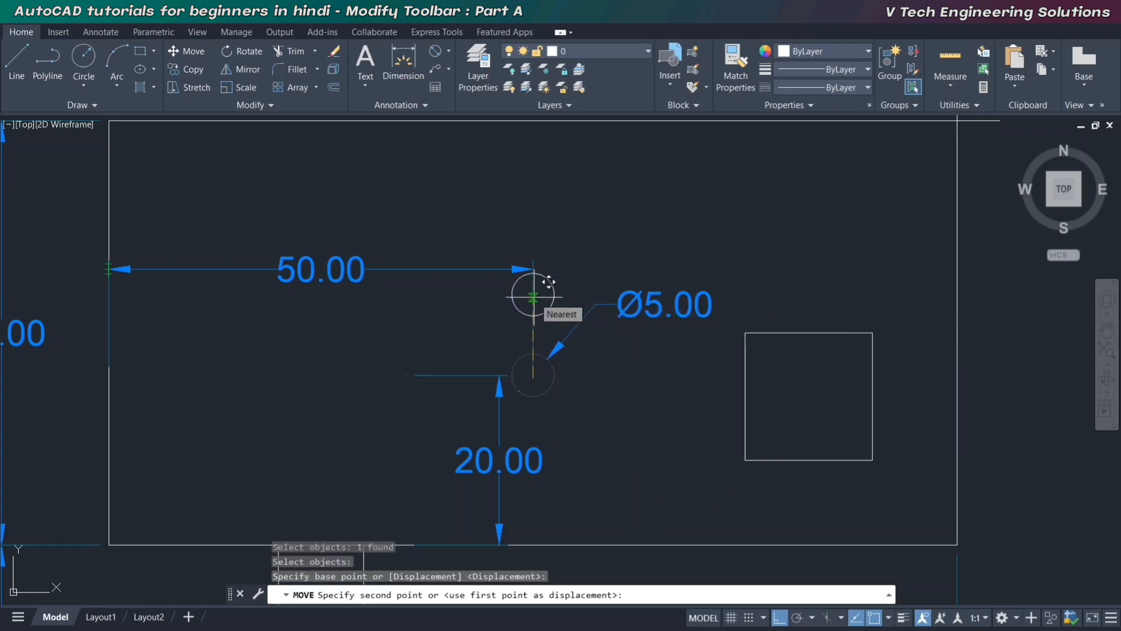
text(10)
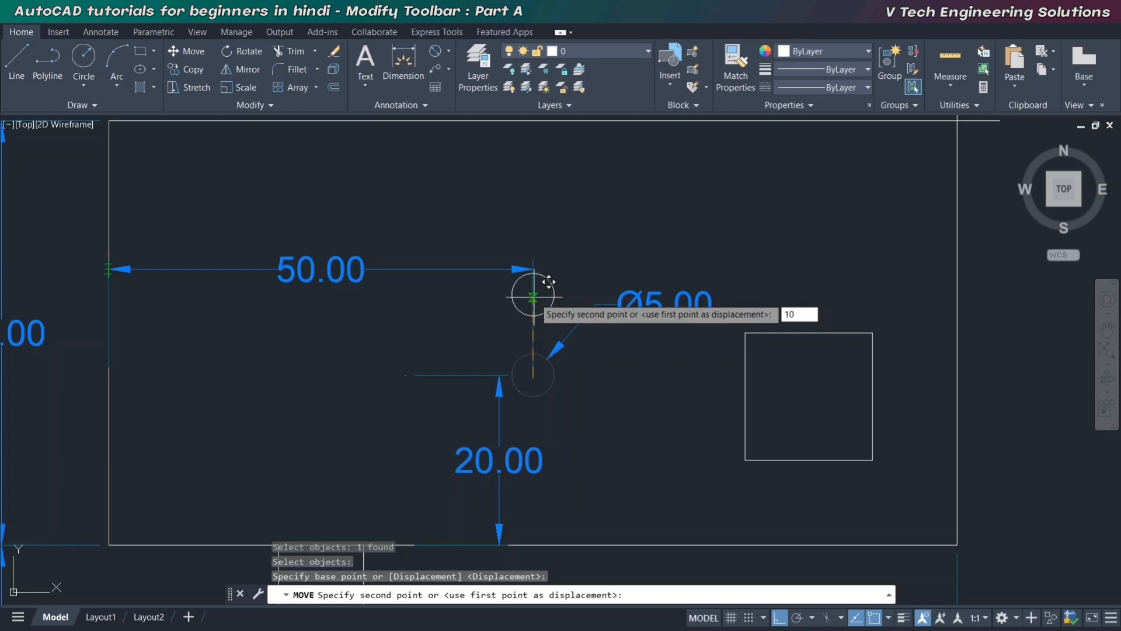
key(Return)
Stretch the upper origin of the circle's vertical position dimension to the center of the moved circle
click(499, 388)
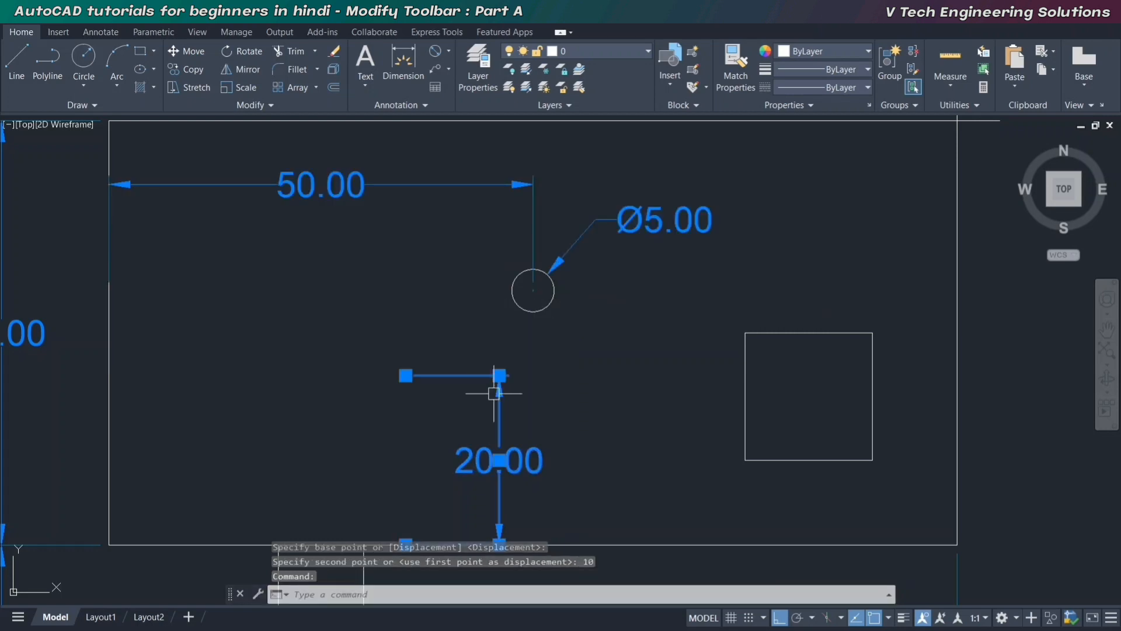
click(406, 375)
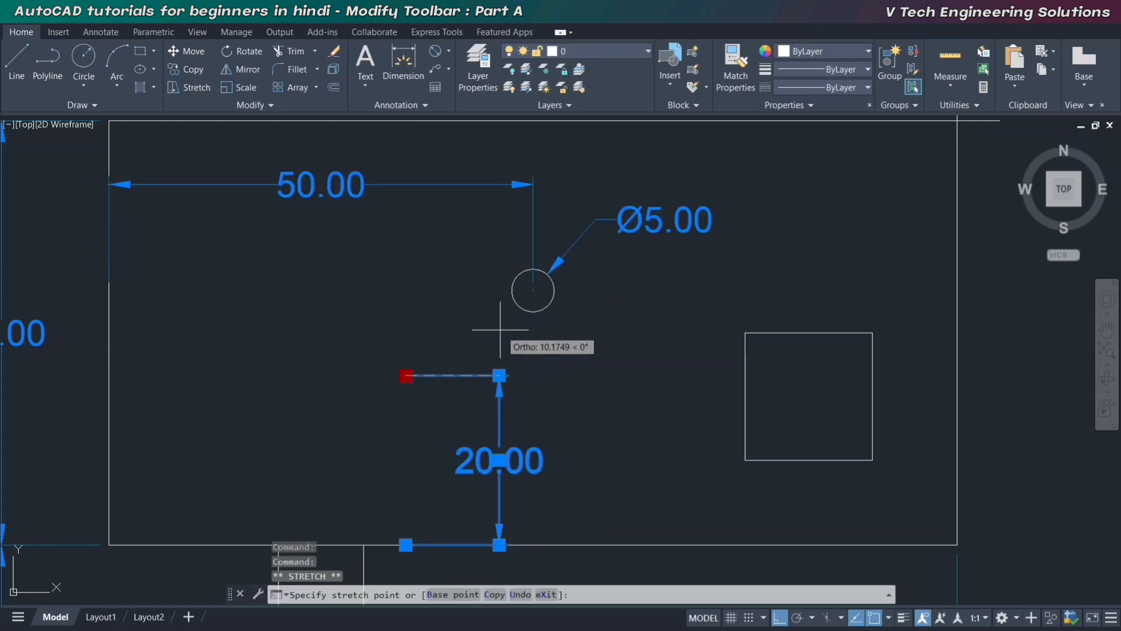
click(533, 290)
click(499, 416)
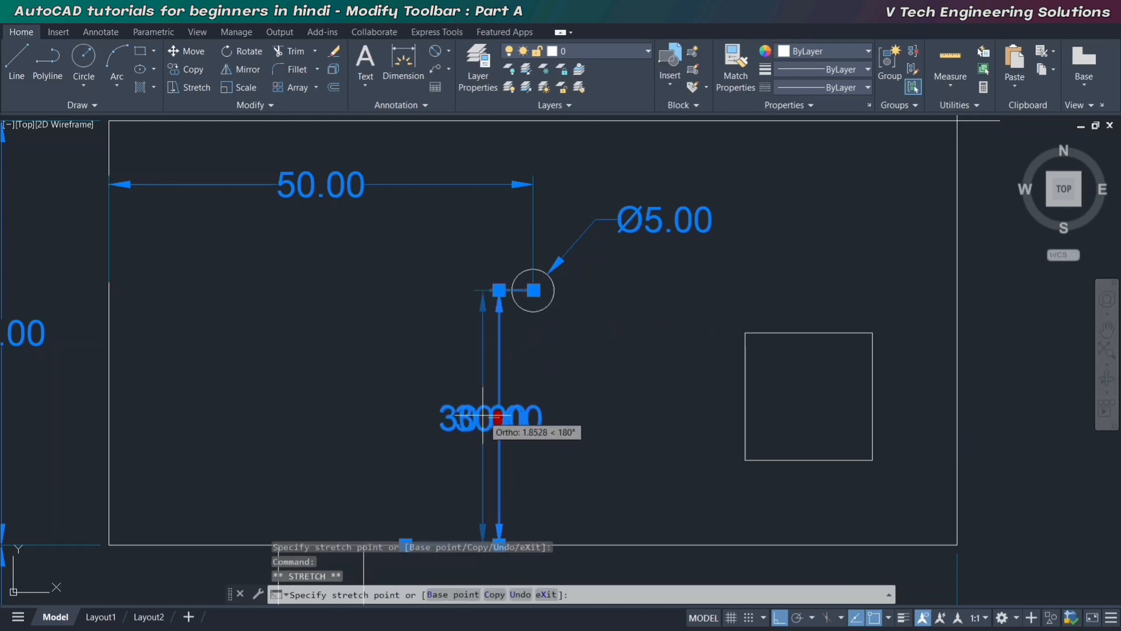
key(Escape)
key(Escape)
scroll(563, 373, down, 2)
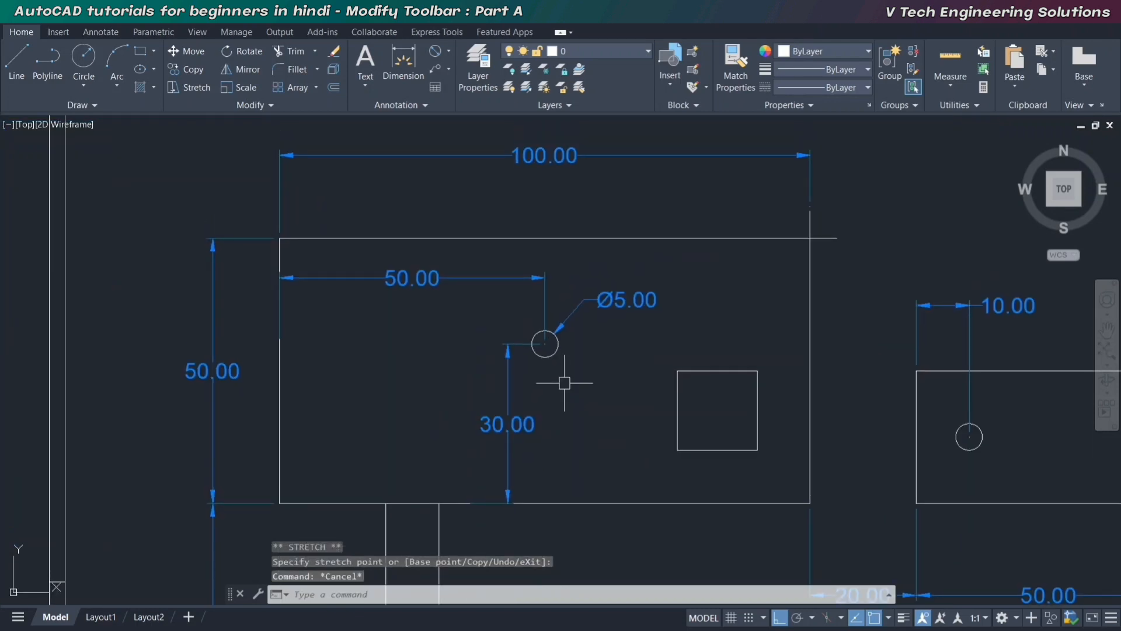
mouse_move(564, 383)
middle_down()
mouse_move(556, 403)
mouse_move(560, 384)
middle_up()
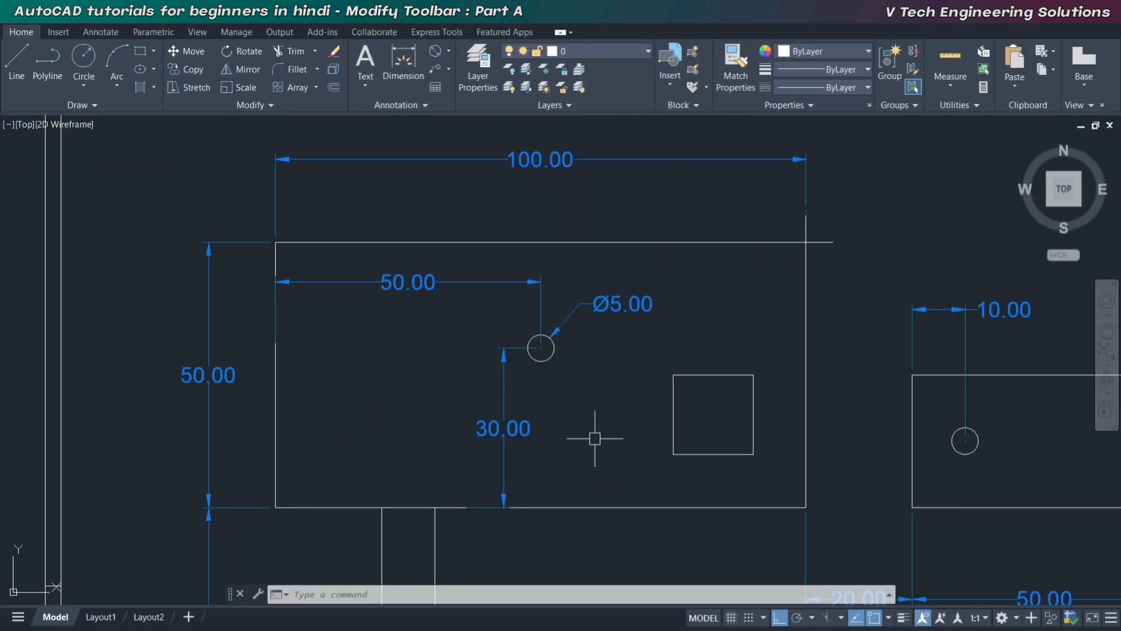
click(594, 437)
click(527, 347)
scroll(507, 315, up, 2)
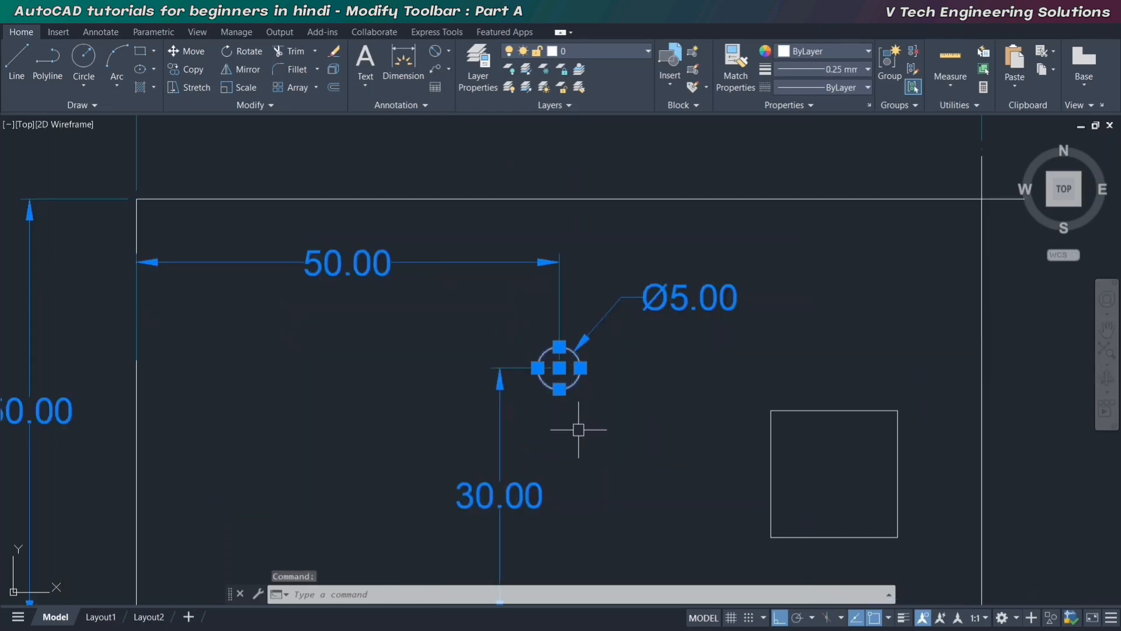
mouse_move(578, 429)
middle_down()
mouse_move(571, 395)
mouse_move(556, 410)
mouse_move(586, 406)
middle_up()
key(Escape)
scroll(607, 398, down, 2)
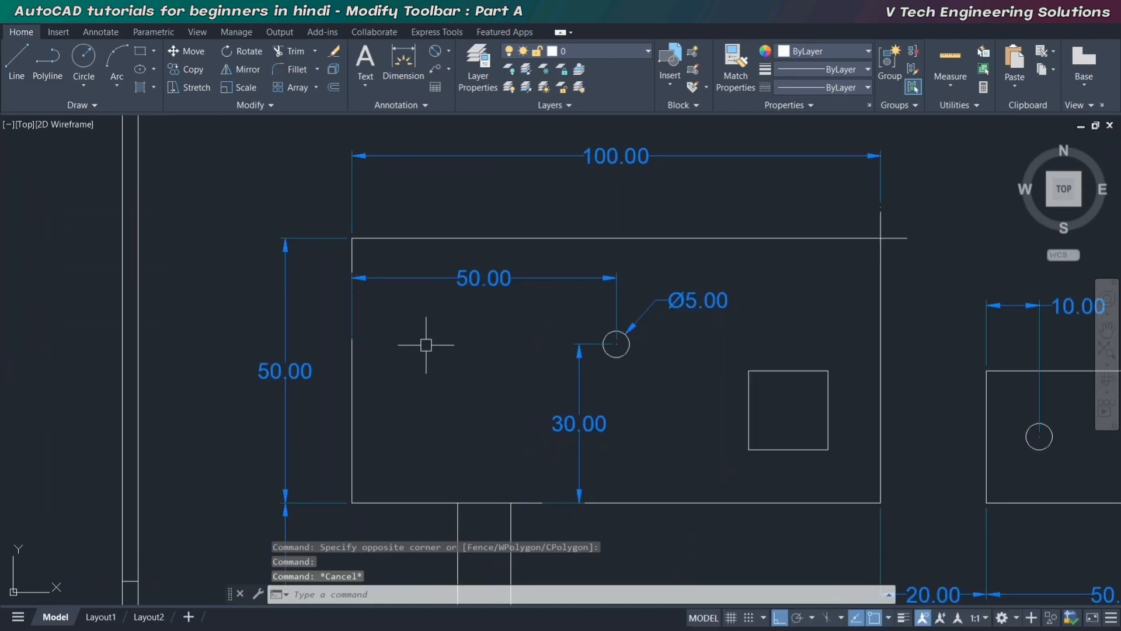
click(435, 318)
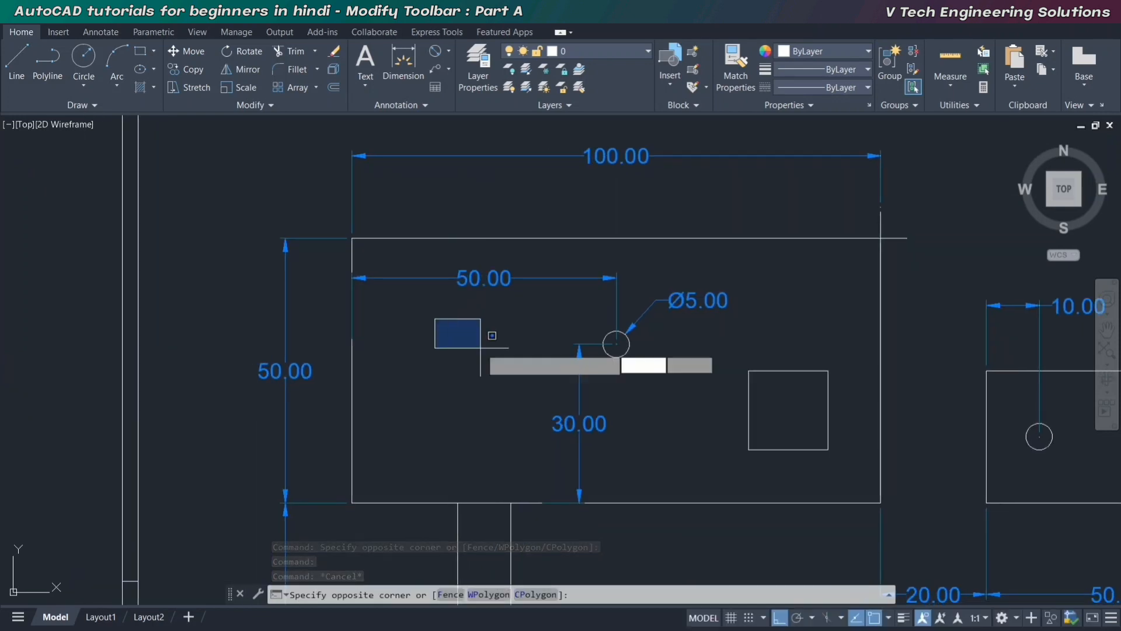
click(477, 368)
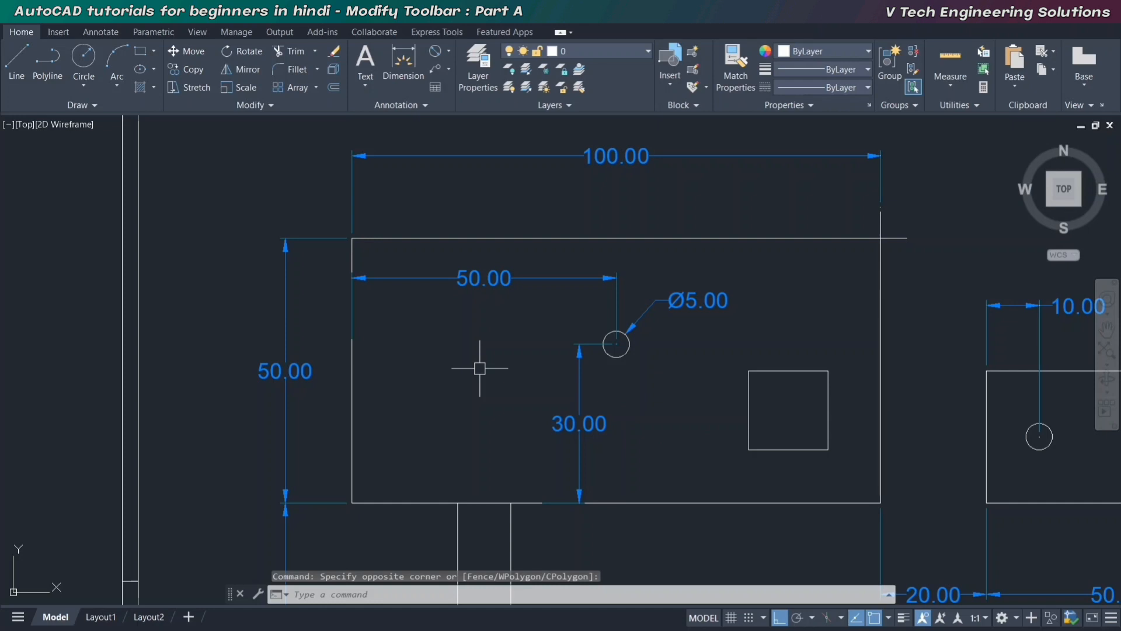
click(499, 321)
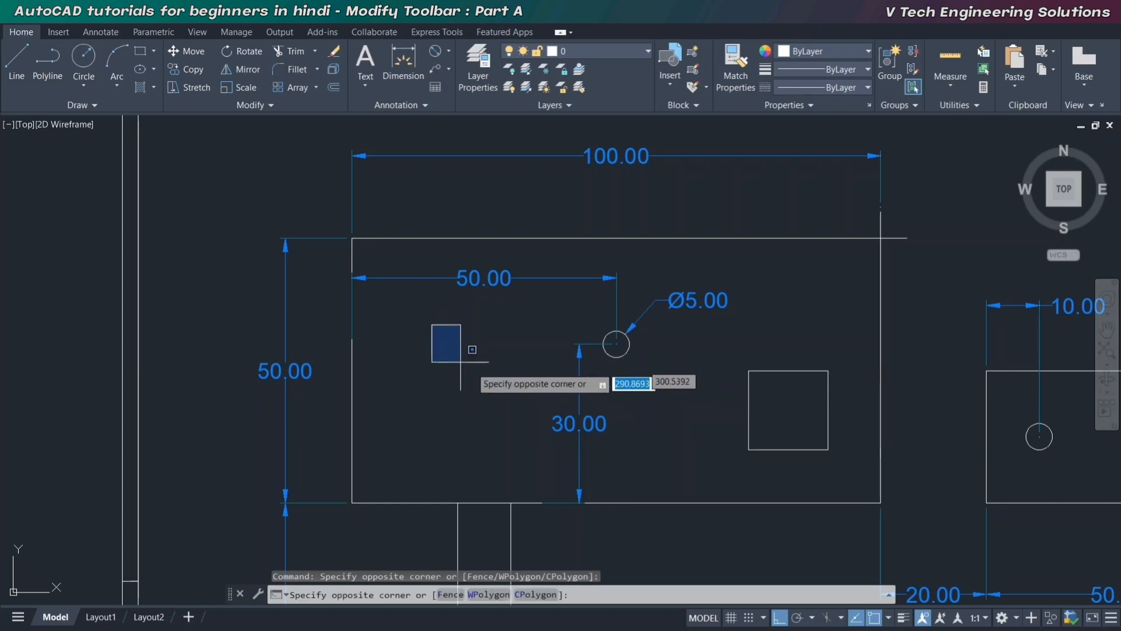
click(471, 366)
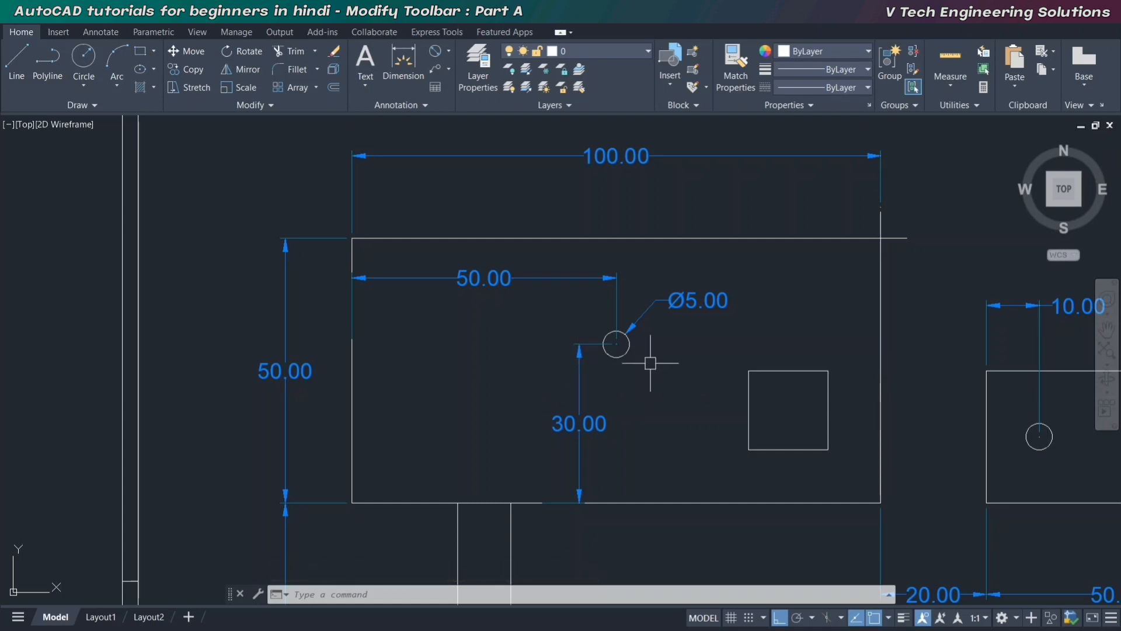
Copy the circle in the large rectangle 30 units horizontally to the left, using its center as the base point
scroll(642, 359, up, 3)
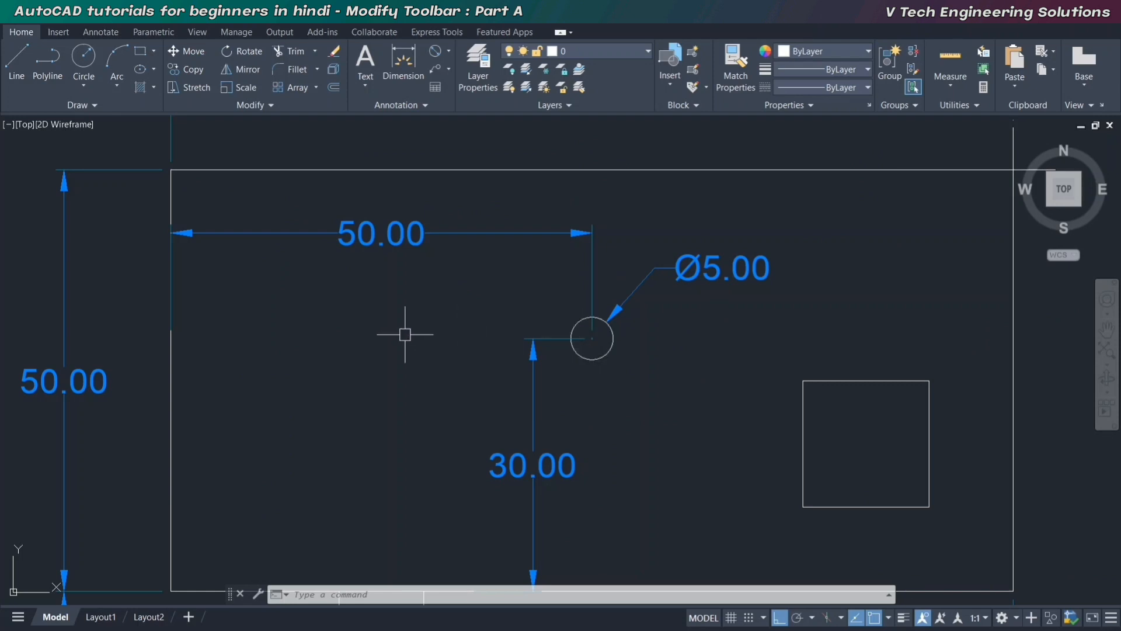
middle_drag(404, 335, 408, 320)
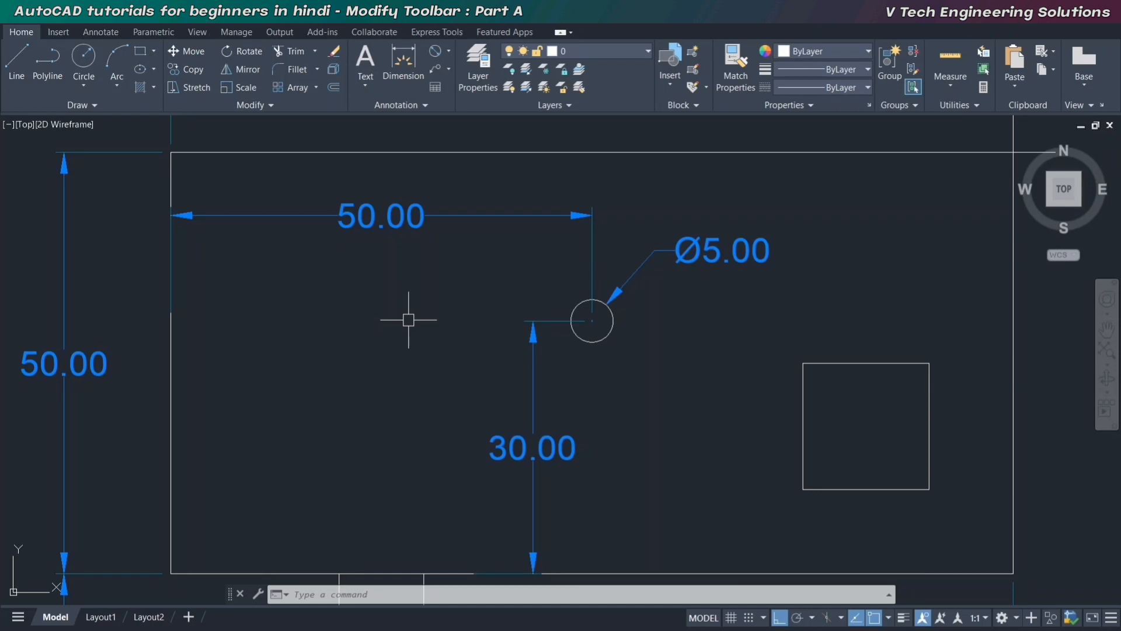
click(188, 69)
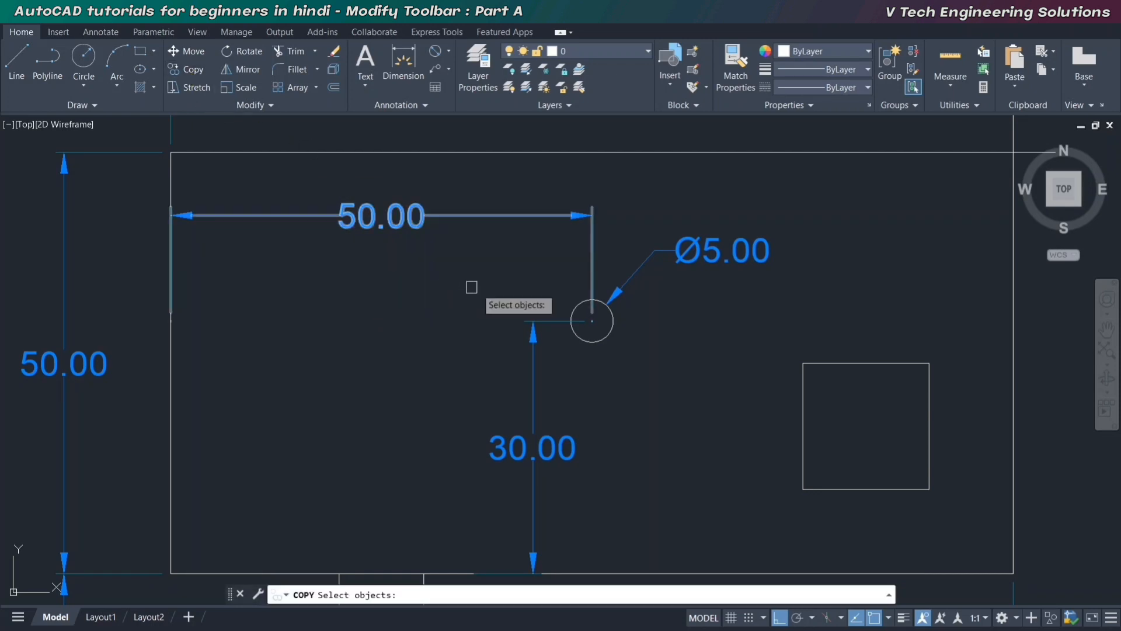
click(571, 312)
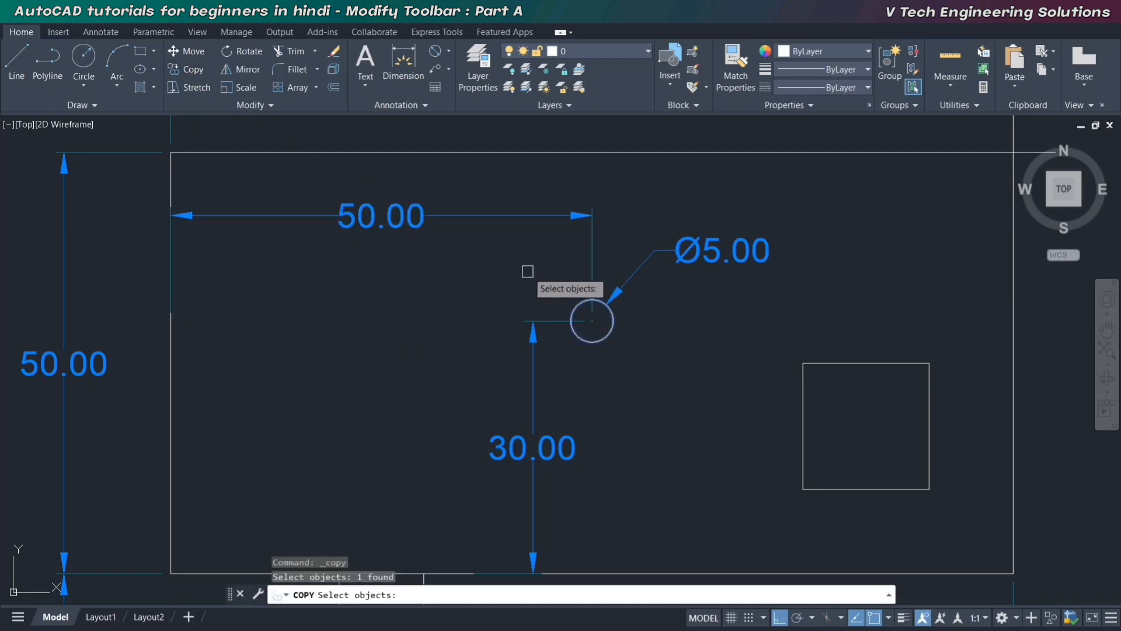
key(Return)
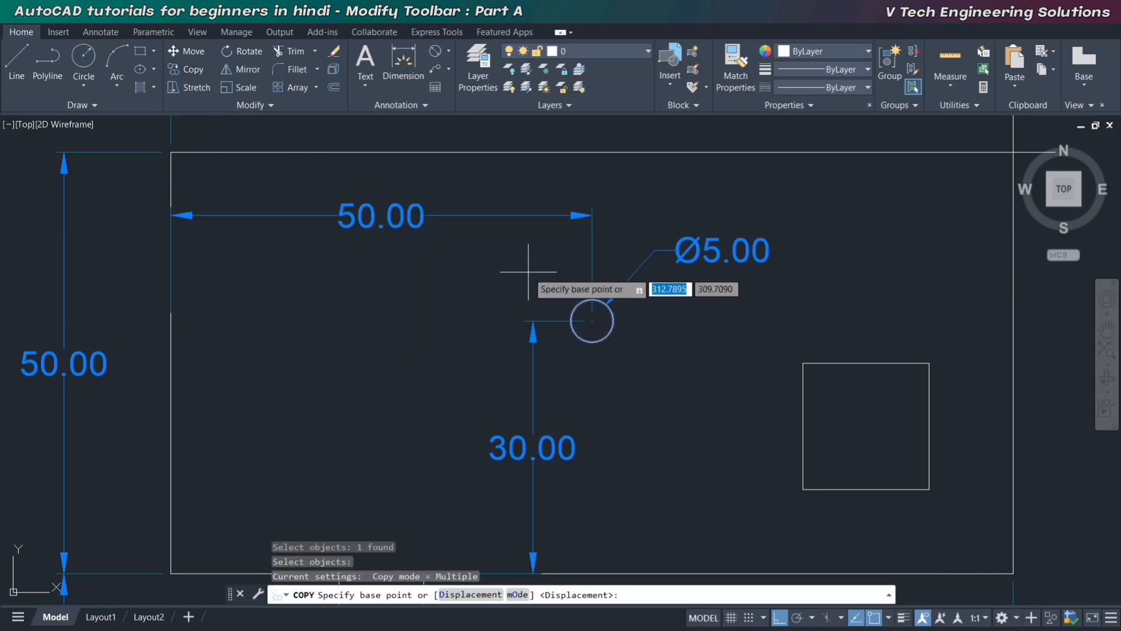
click(591, 321)
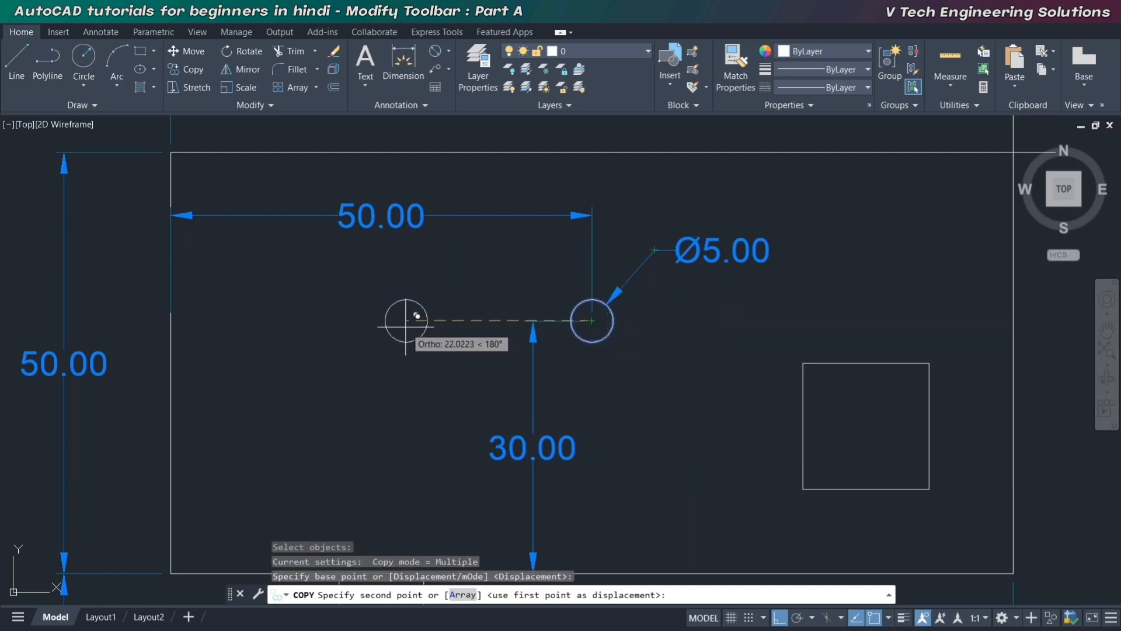
text(30)
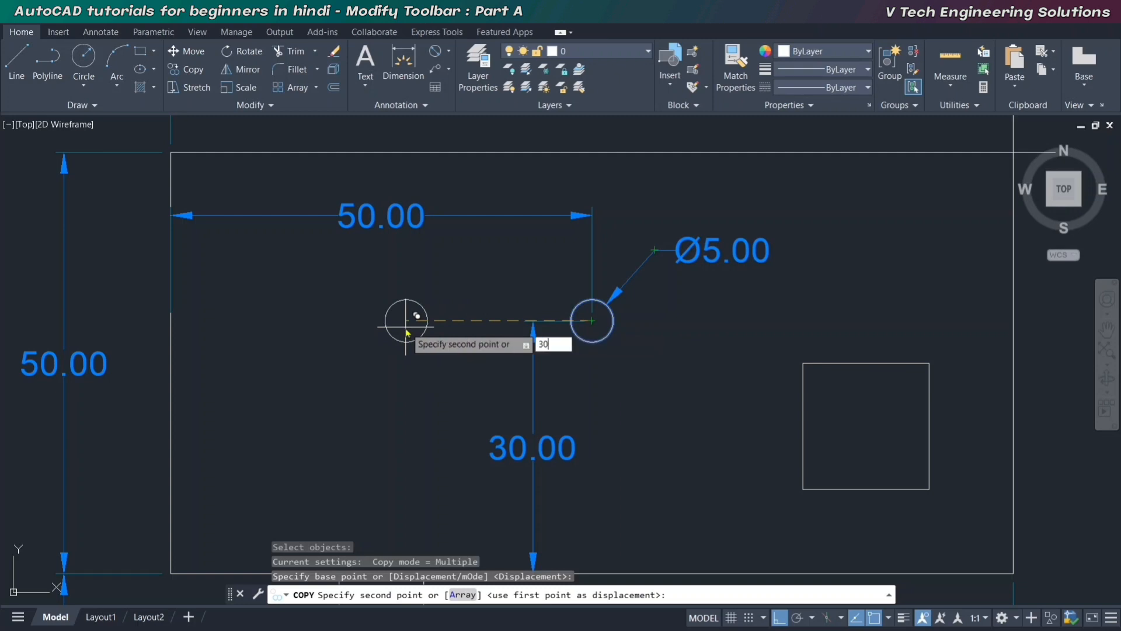
key(Return)
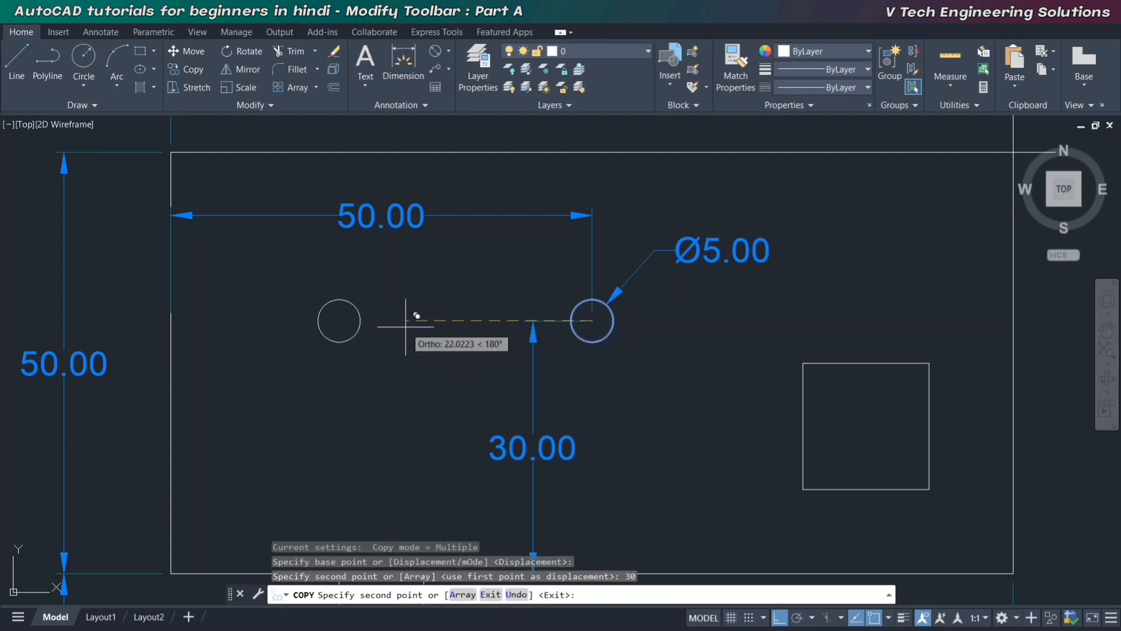
key(Escape)
Add a horizontal linear dimension from the copied circle's center to the large rectangle's left edge, placing it below the circle
click(447, 50)
click(462, 75)
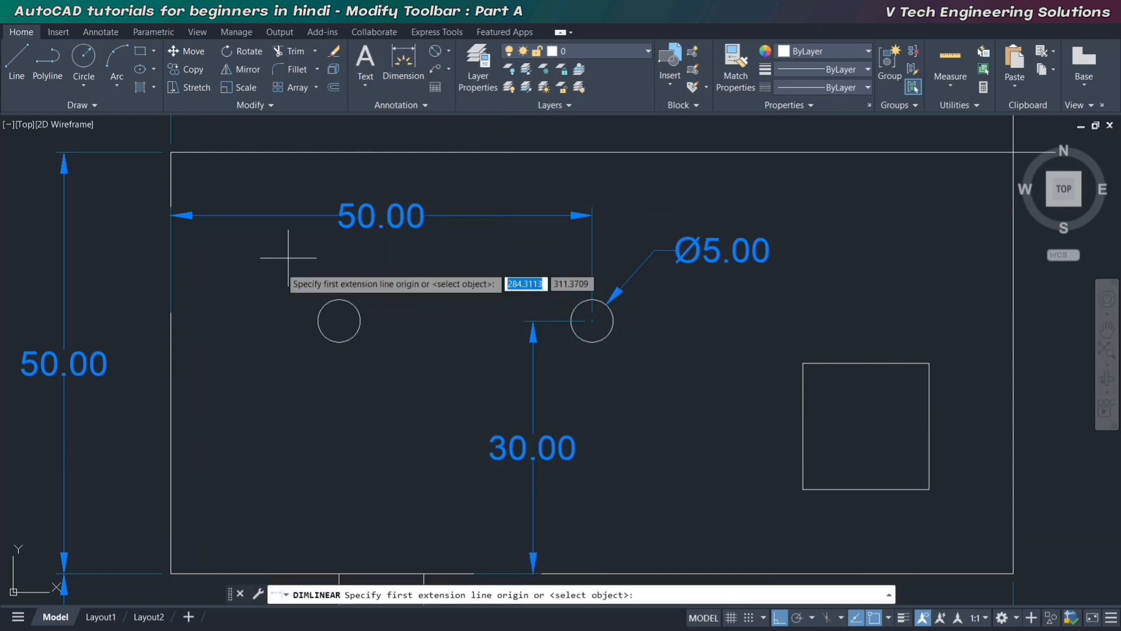
click(331, 319)
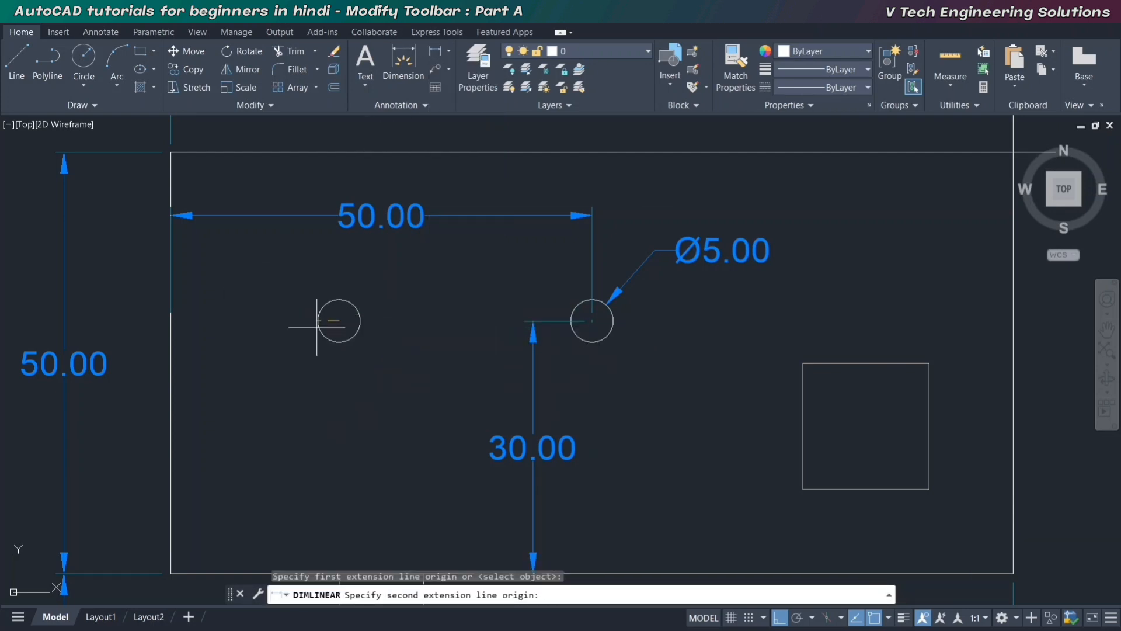
click(170, 318)
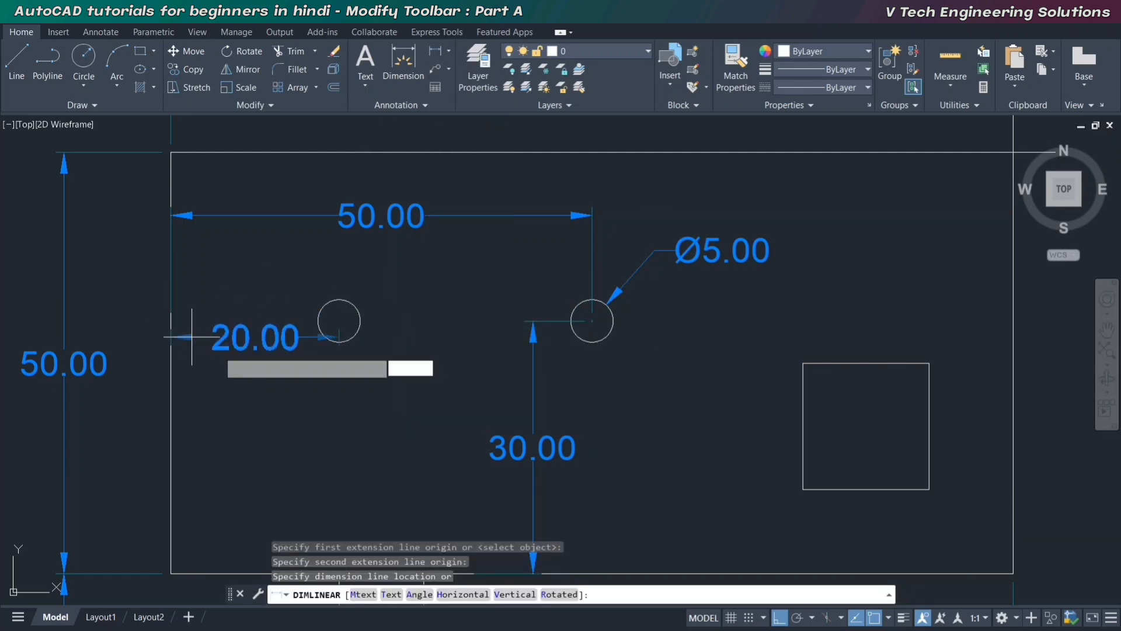
click(235, 397)
Copy the small square inside the large rectangle straight to the left, using a base point just below the square
scroll(293, 363, down, 3)
scroll(401, 318, up, 1)
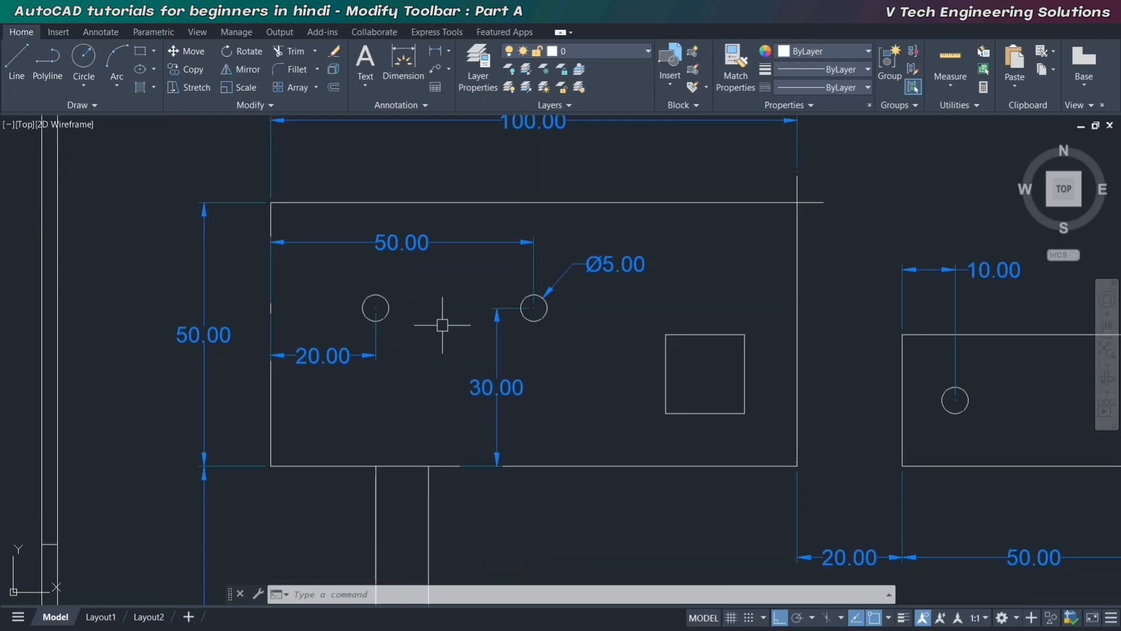
middle_drag(668, 425, 533, 406)
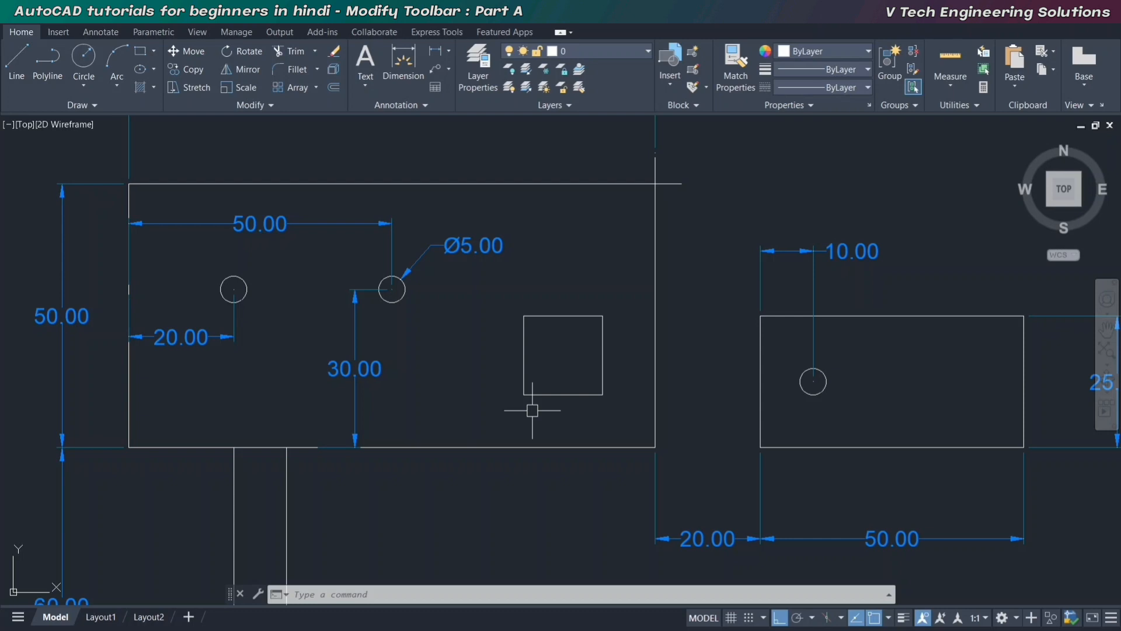
text(co)
key(Return)
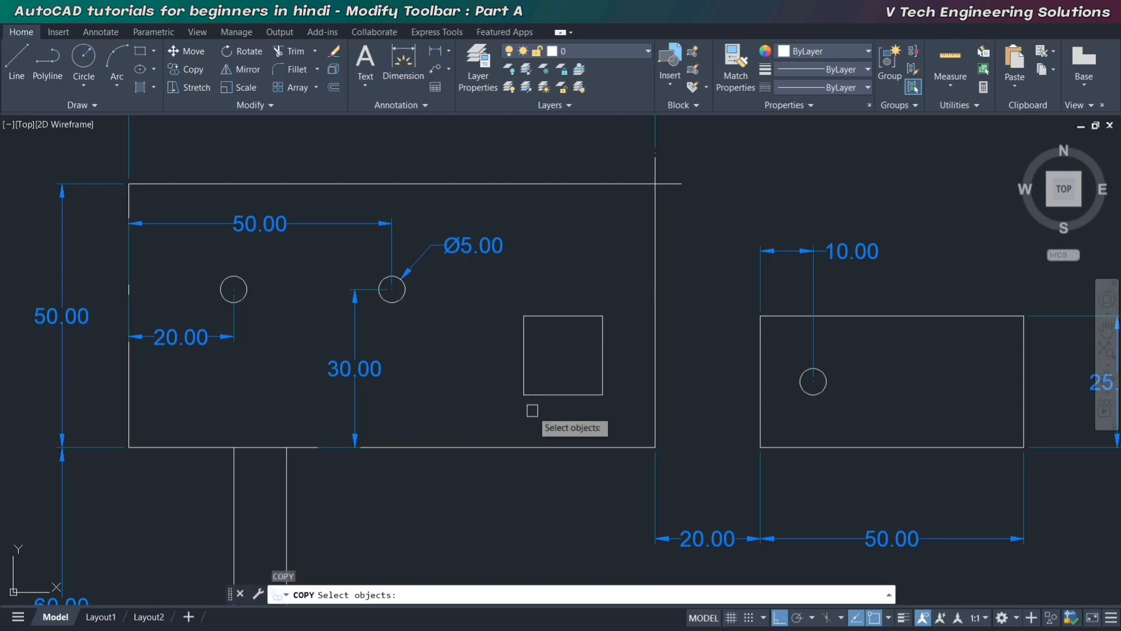
click(524, 385)
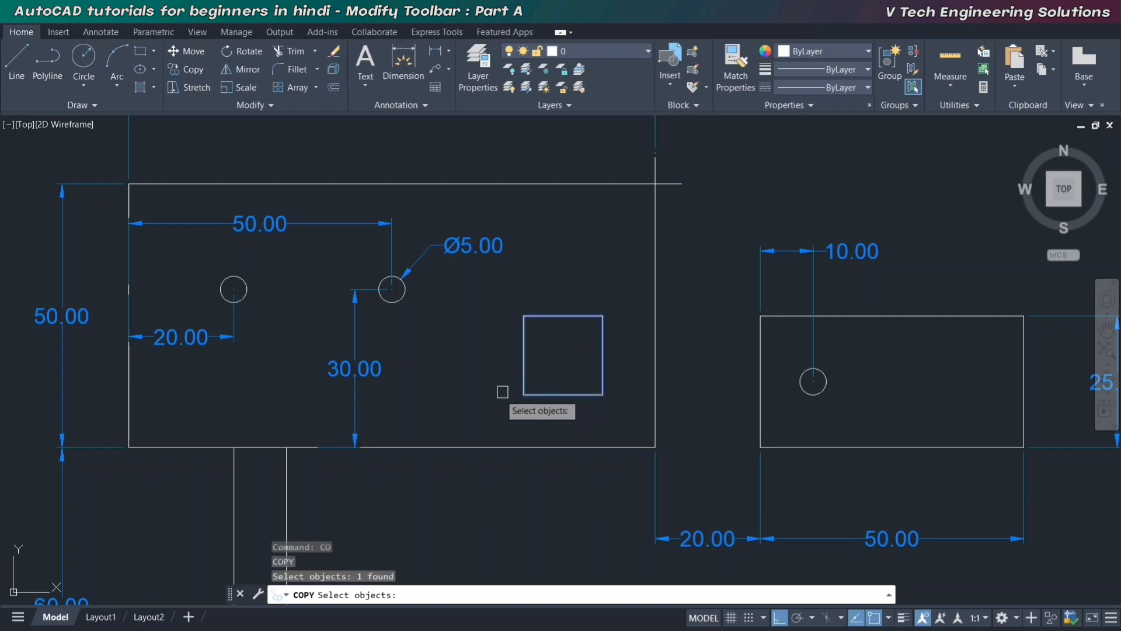
key(Return)
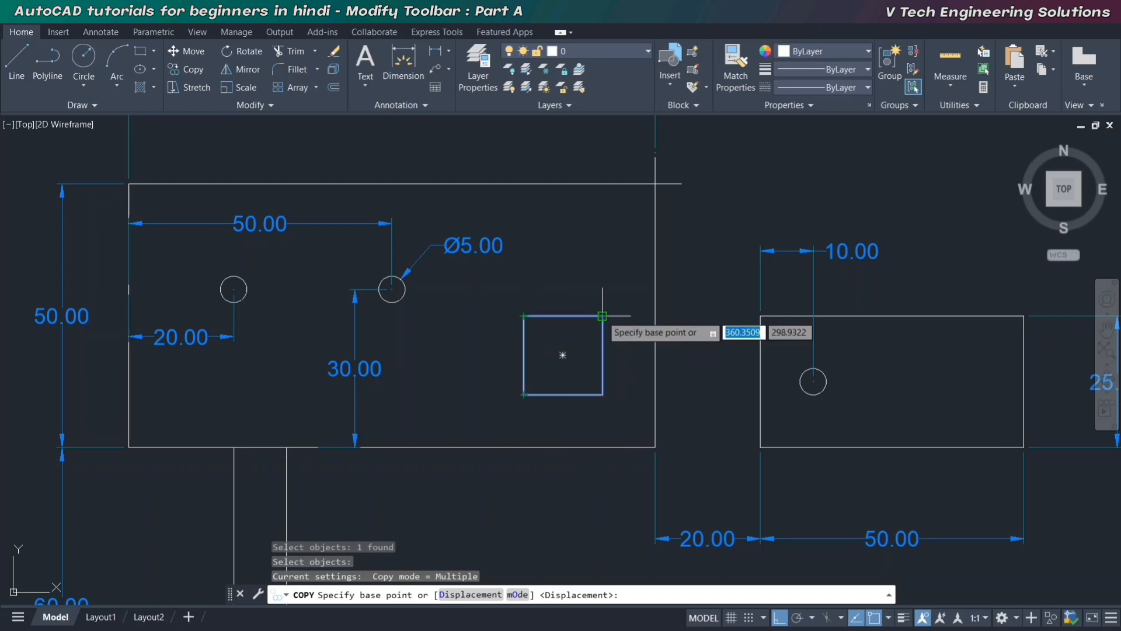
click(562, 419)
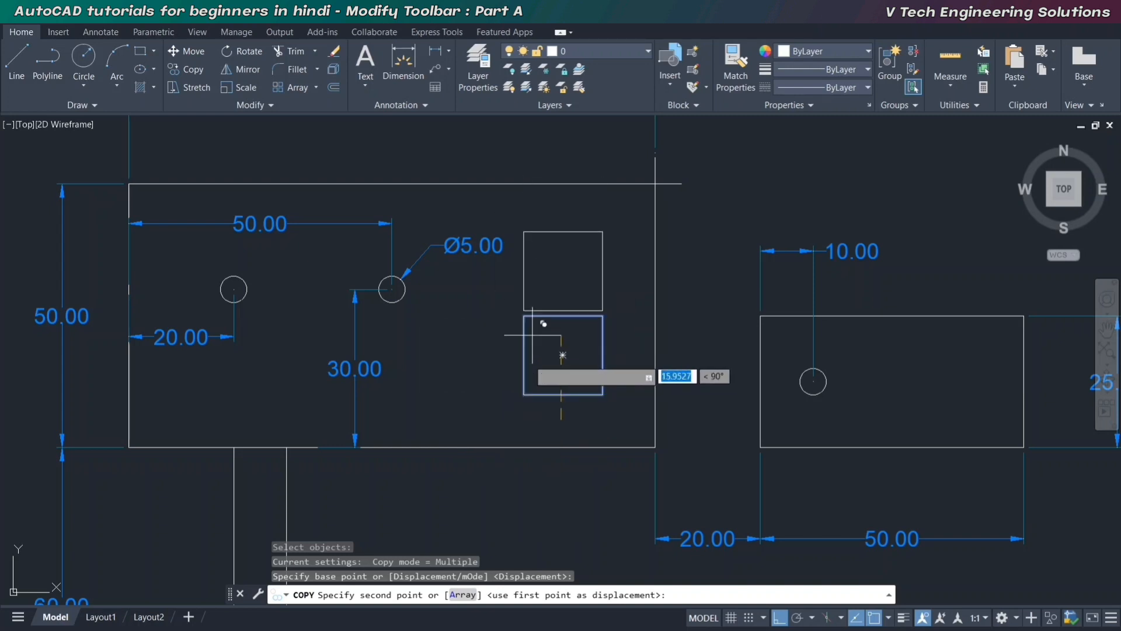
click(458, 403)
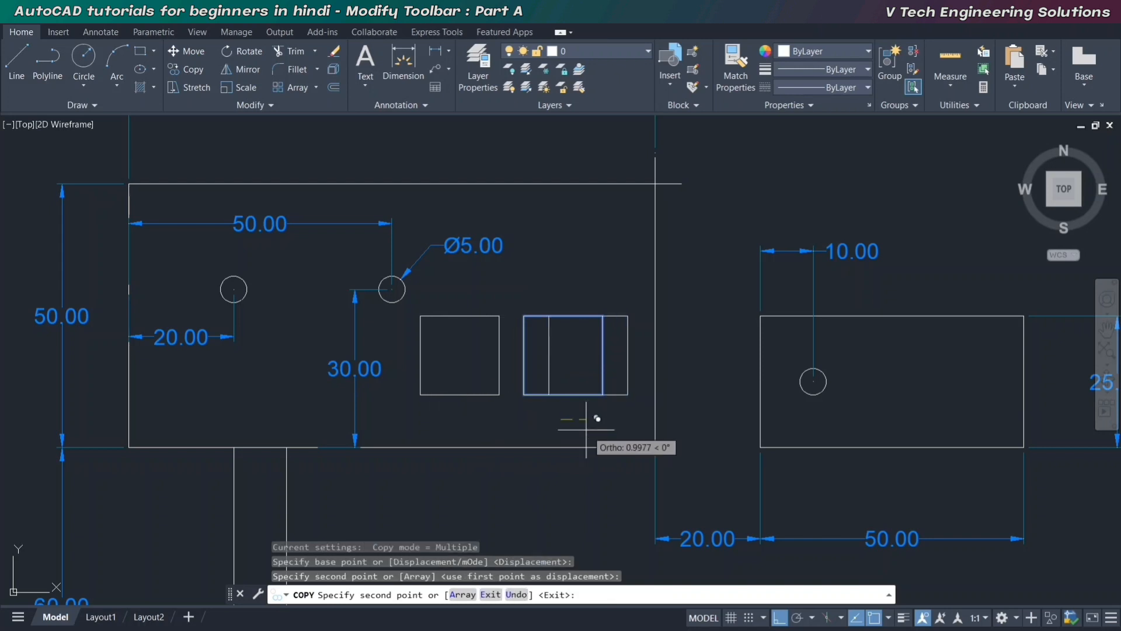
key(Escape)
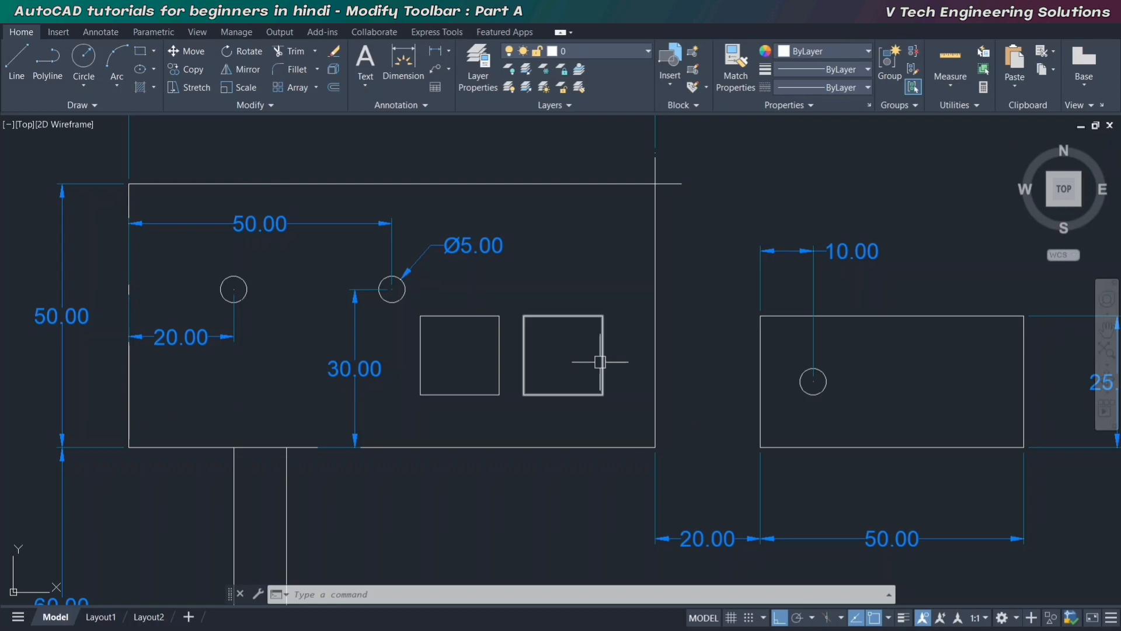
key(Escape)
key(Escape)
key(Escape)
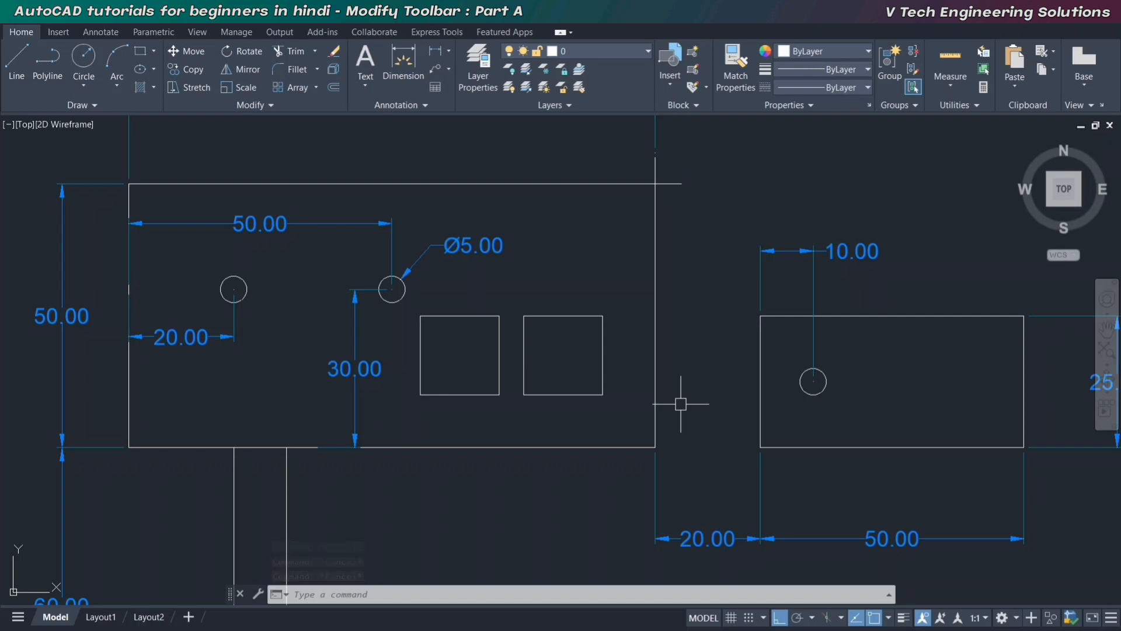
Examine the width and height dimensions of the smaller rectangle beside the large one
scroll(680, 403, down, 3)
scroll(650, 420, up, 3)
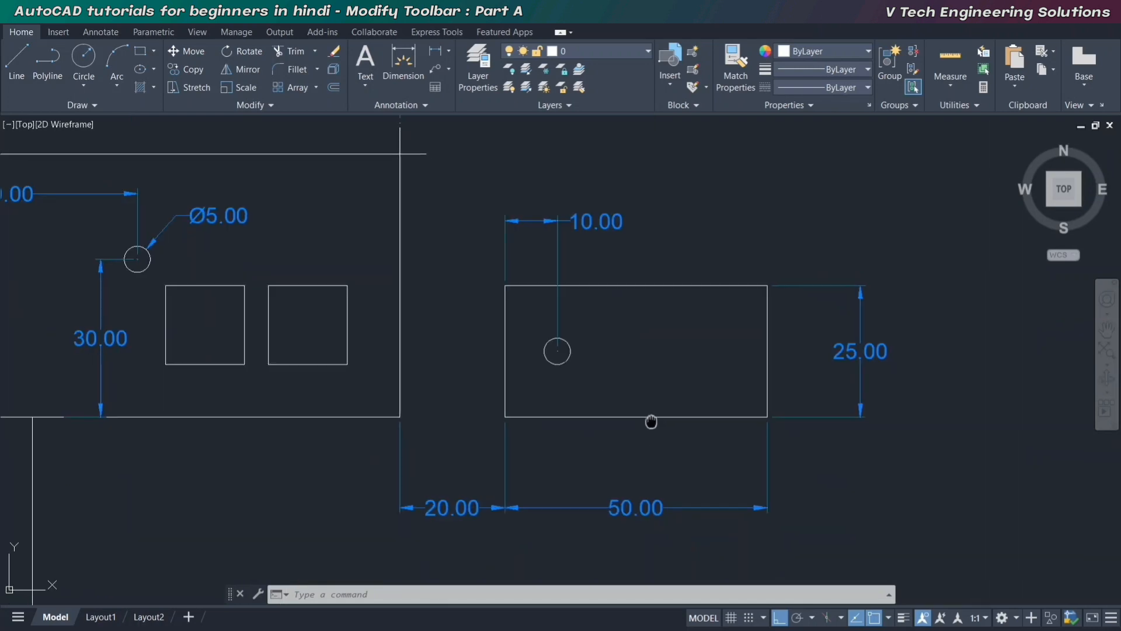
scroll(587, 412, down, 6)
middle_drag(586, 413, 542, 318)
scroll(549, 350, up, 2)
scroll(543, 318, down, 2)
scroll(546, 295, up, 6)
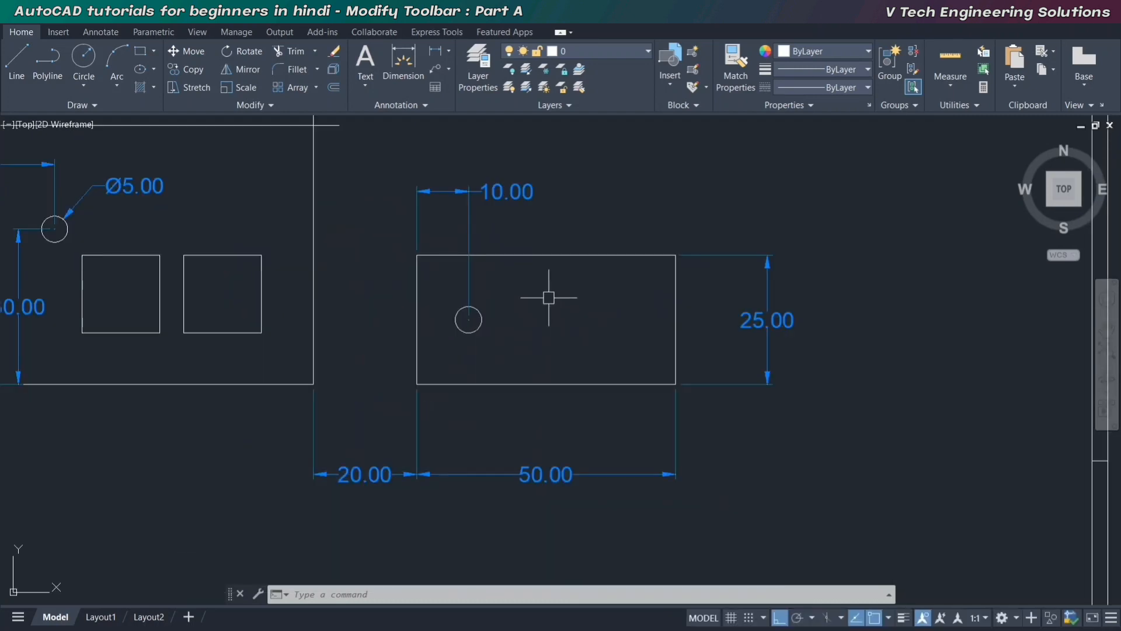
click(539, 486)
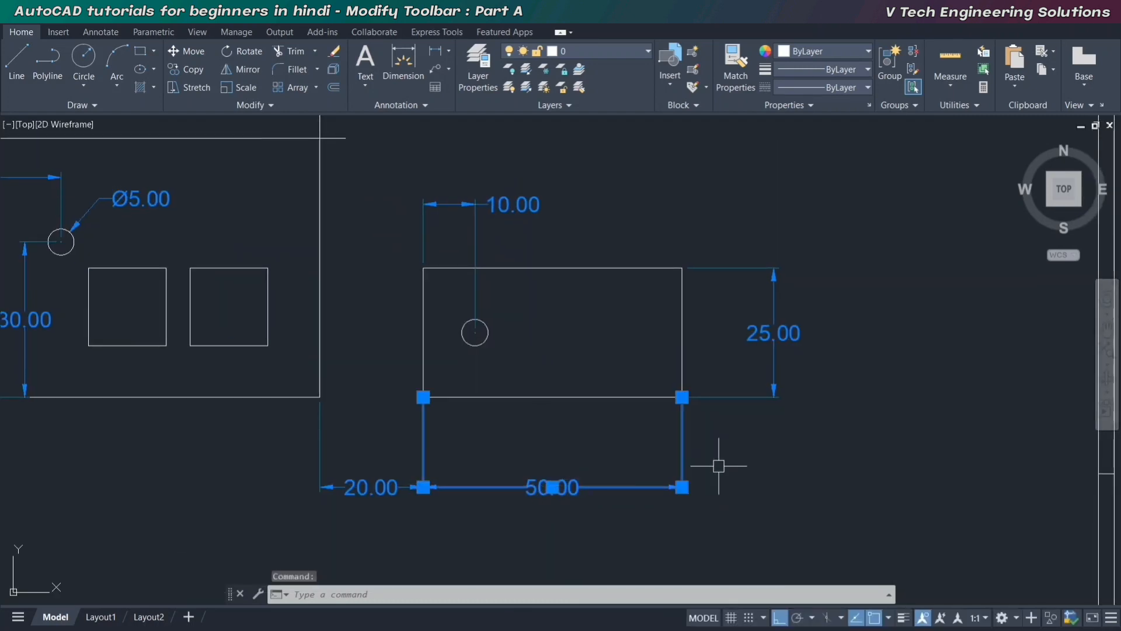
key(Escape)
click(772, 338)
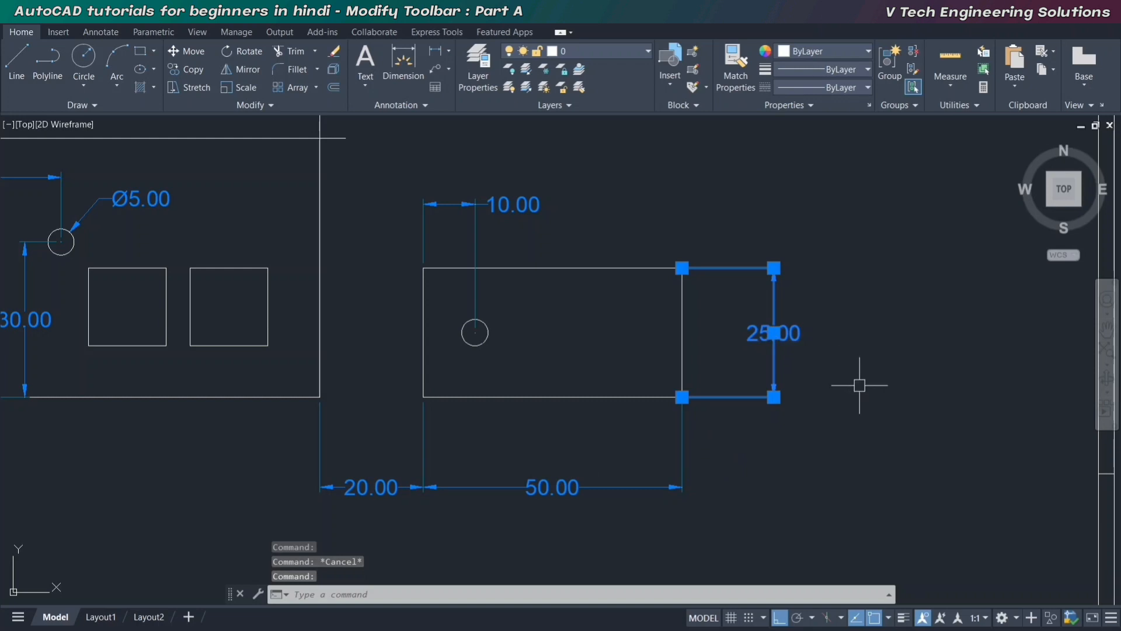
key(Escape)
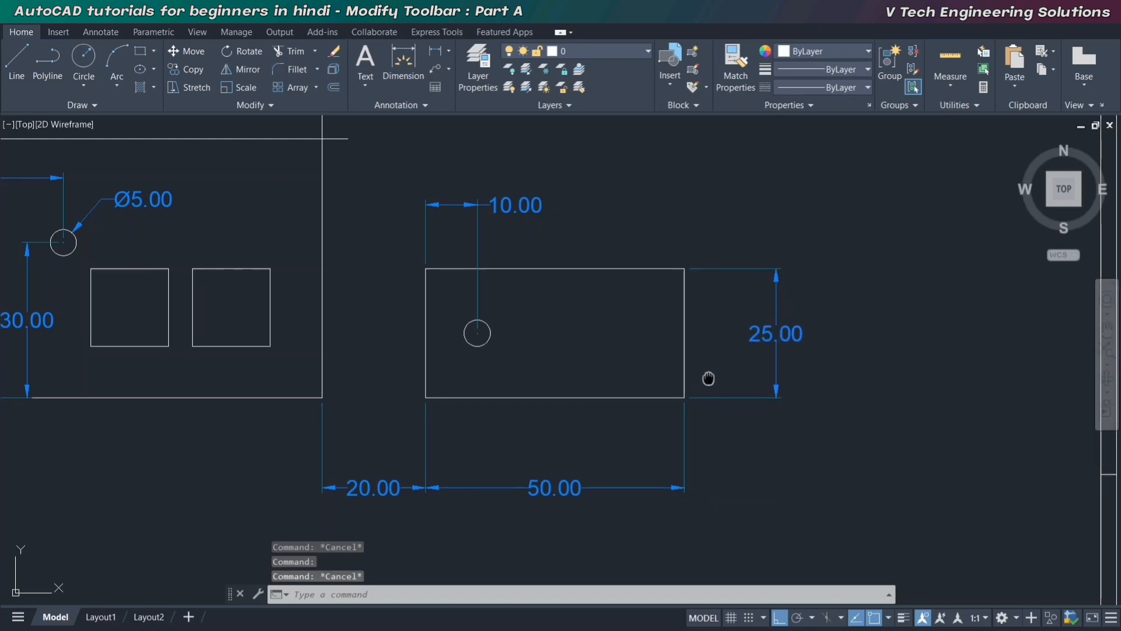
Stretch the right side of the smaller rectangle, together with its width and height dimensions, 25 units horizontally to the right
middle_drag(595, 342, 641, 352)
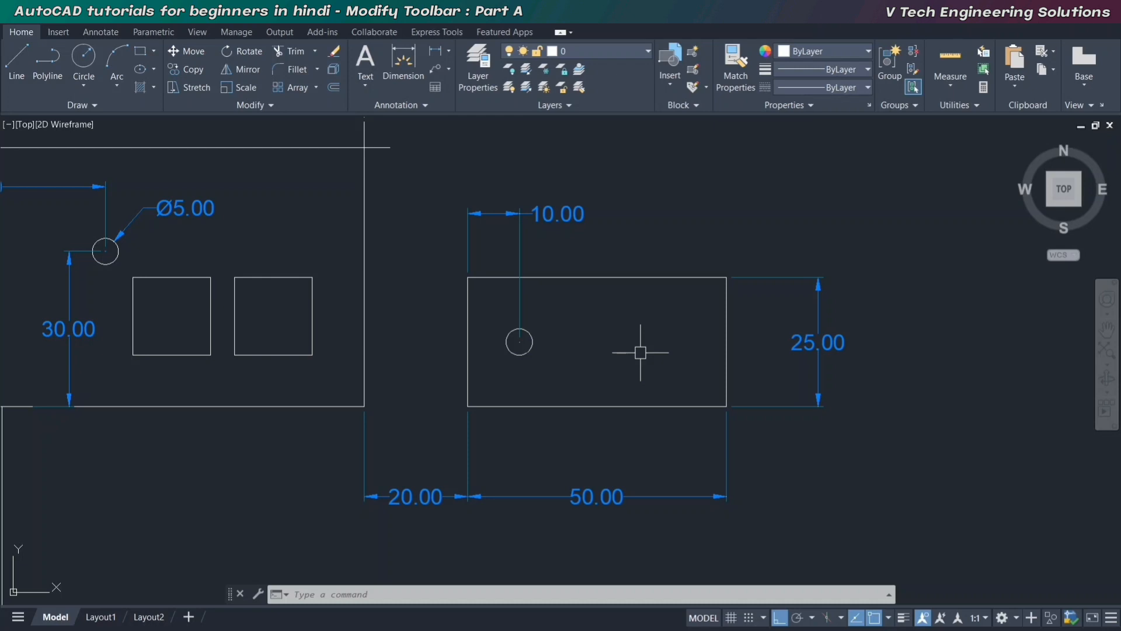
text(s)
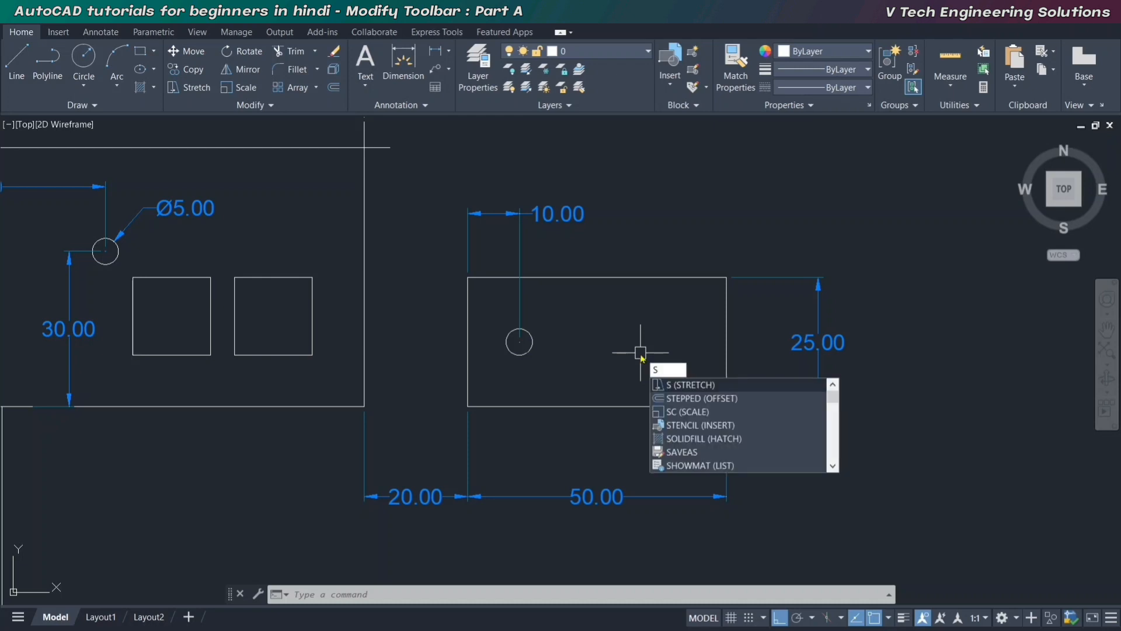
key(Return)
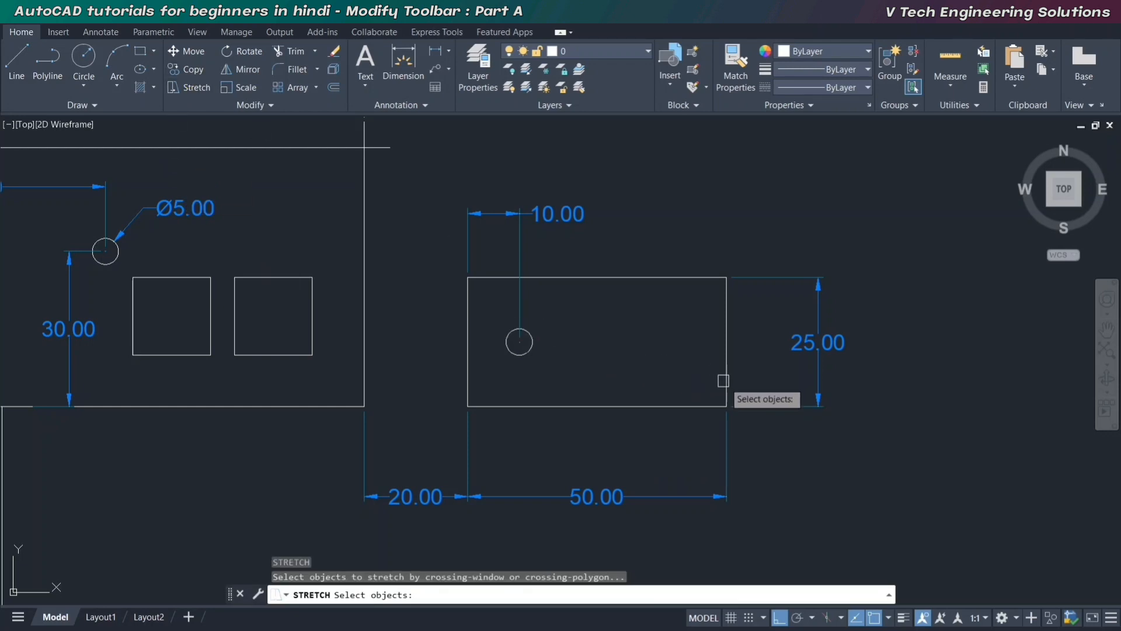
click(883, 535)
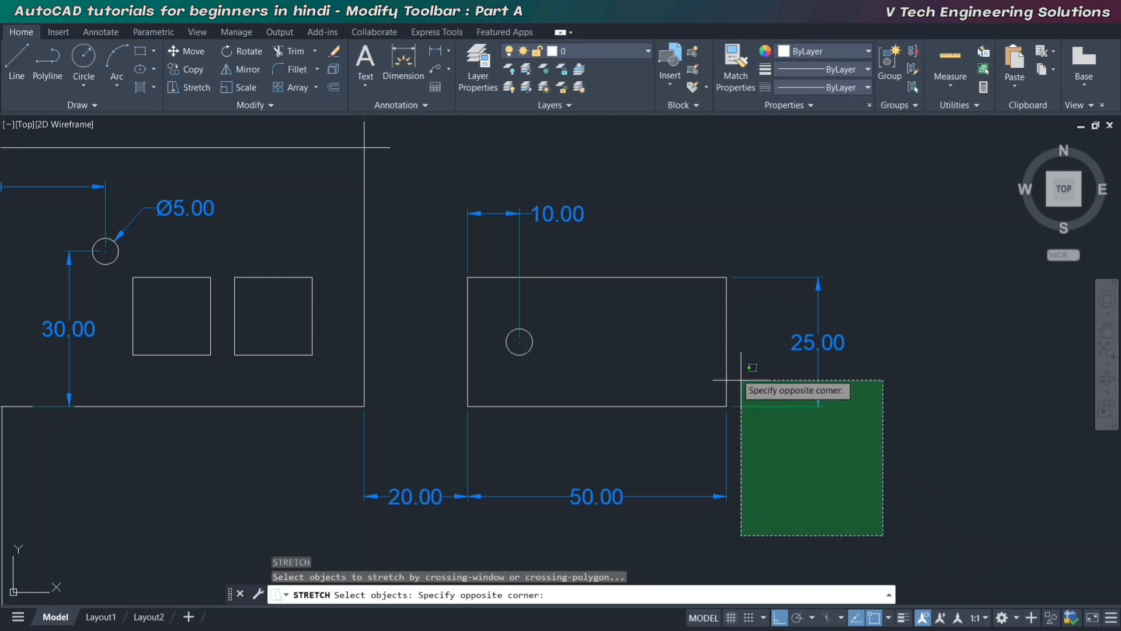
click(682, 212)
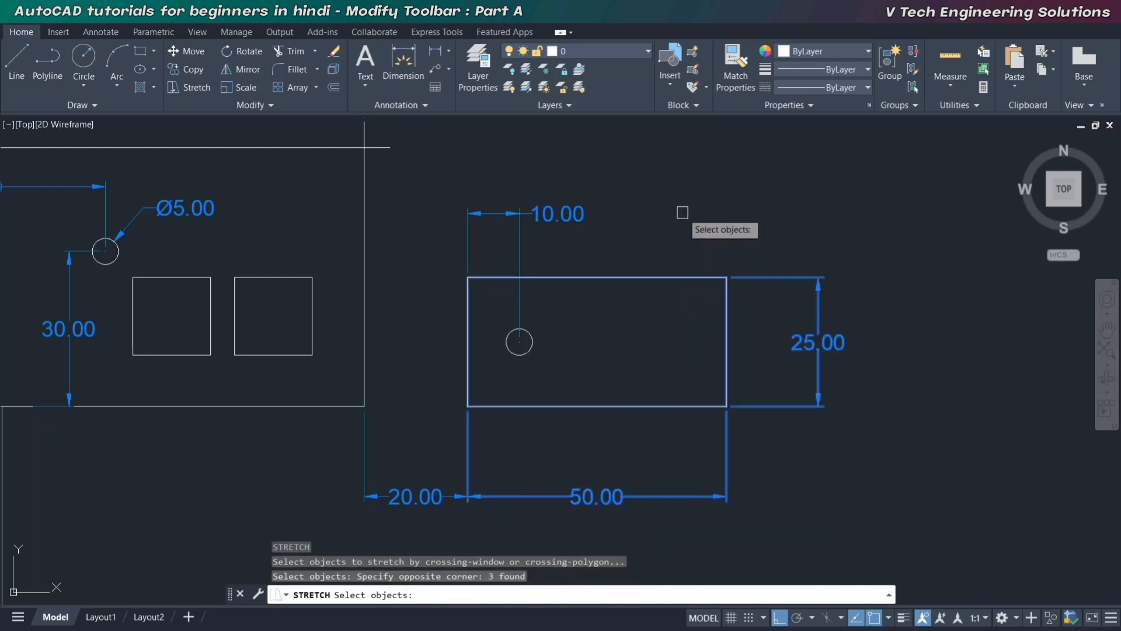
key(Return)
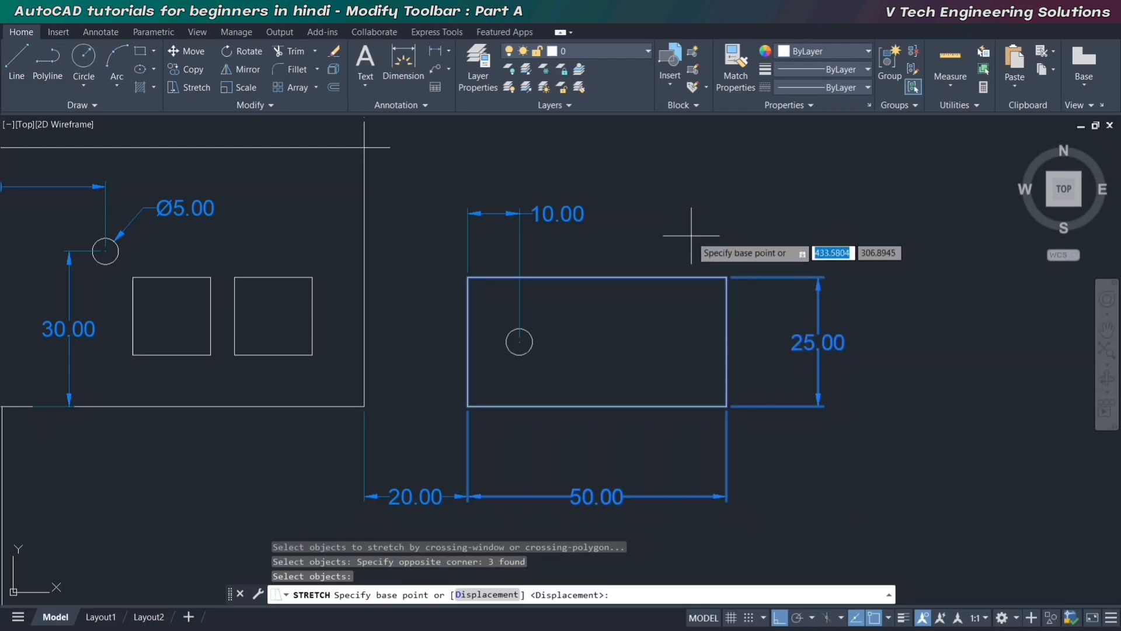
click(712, 220)
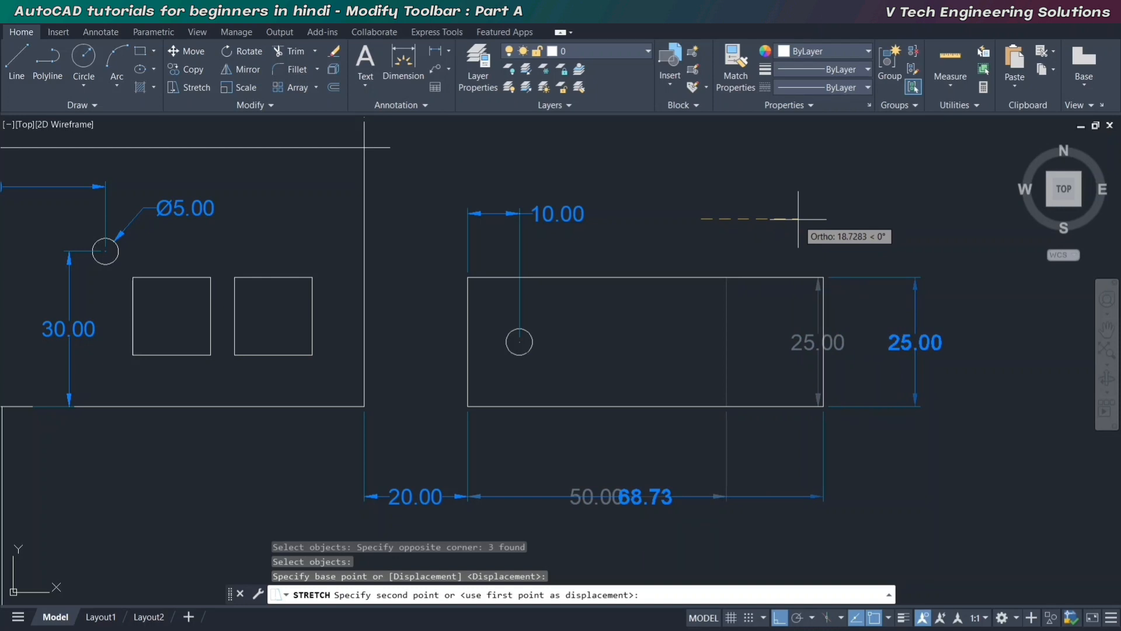
text(25)
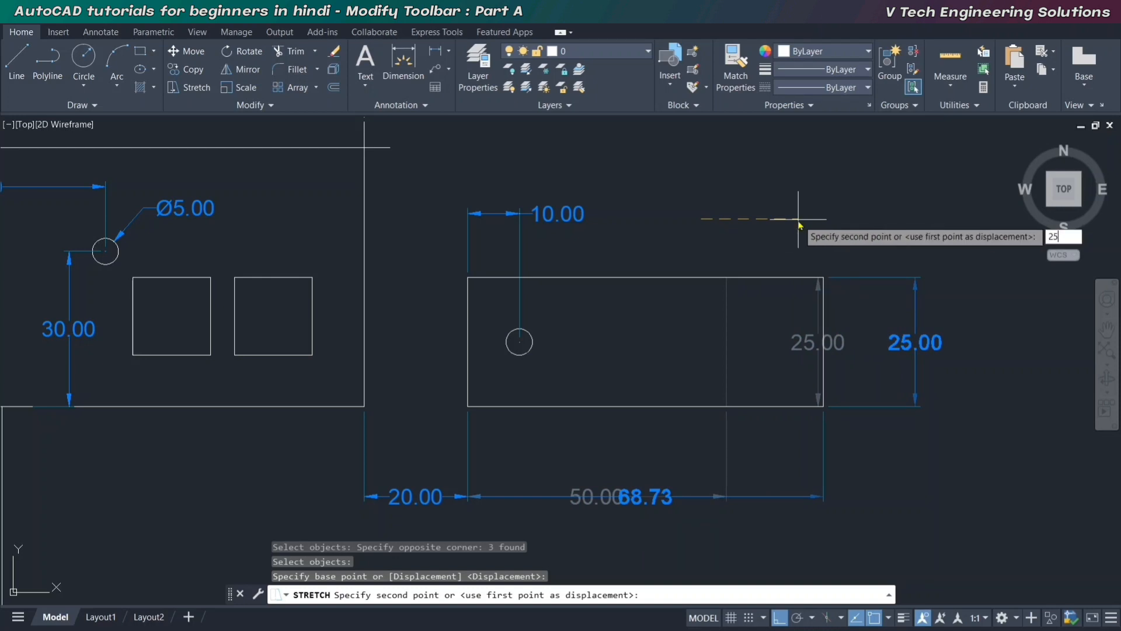
key(Return)
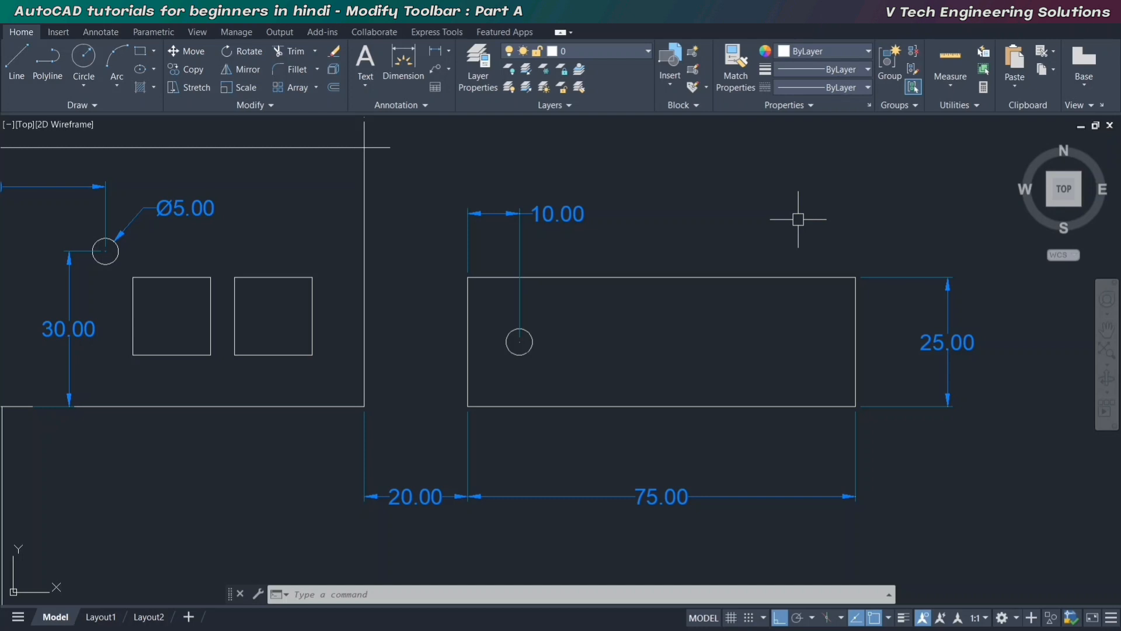
Draw a horizontal line from the midpoint of the stretched rectangle's right edge through the circle to just beyond the left edge
click(16, 59)
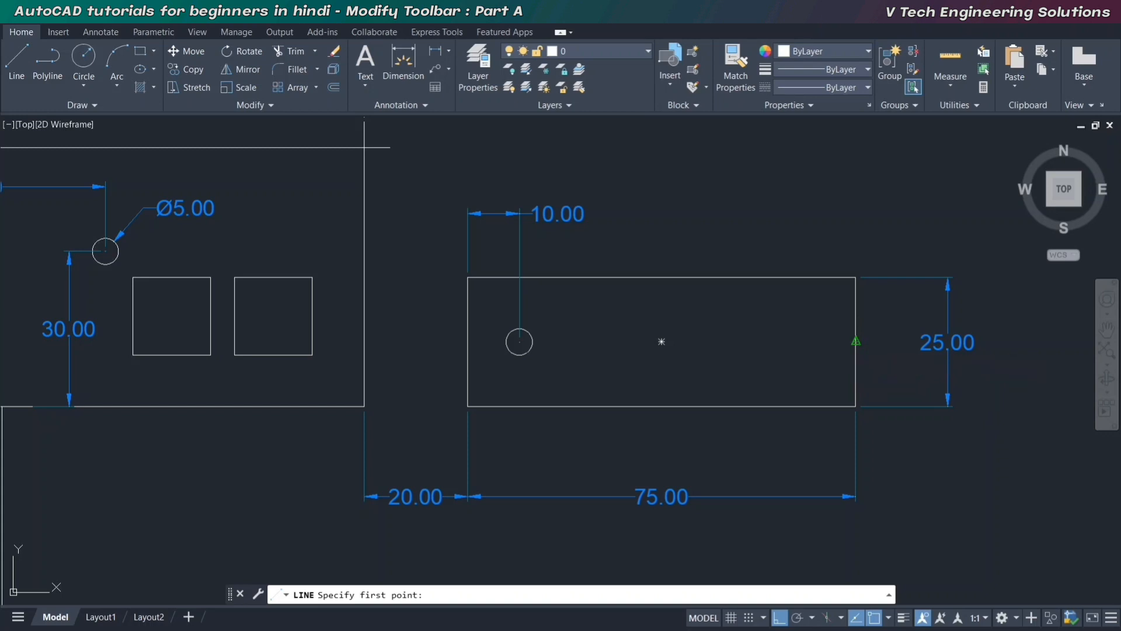
click(855, 342)
click(410, 344)
right_click(441, 325)
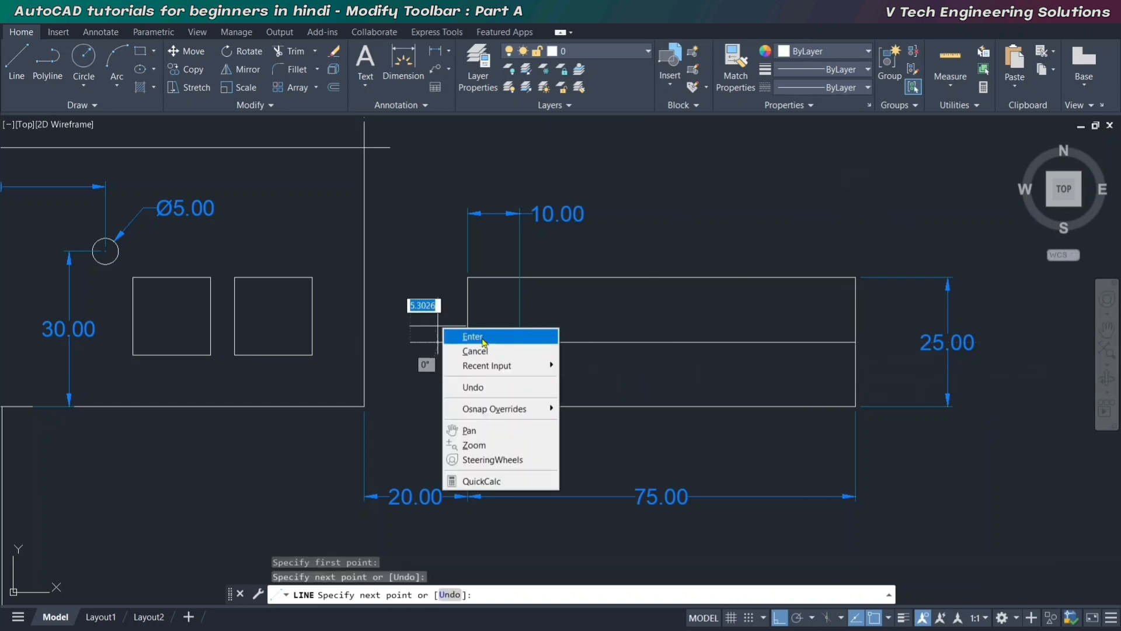
click(467, 333)
Extend the horizontal centerline's right end a short distance past the rectangle's right edge
click(636, 342)
click(855, 341)
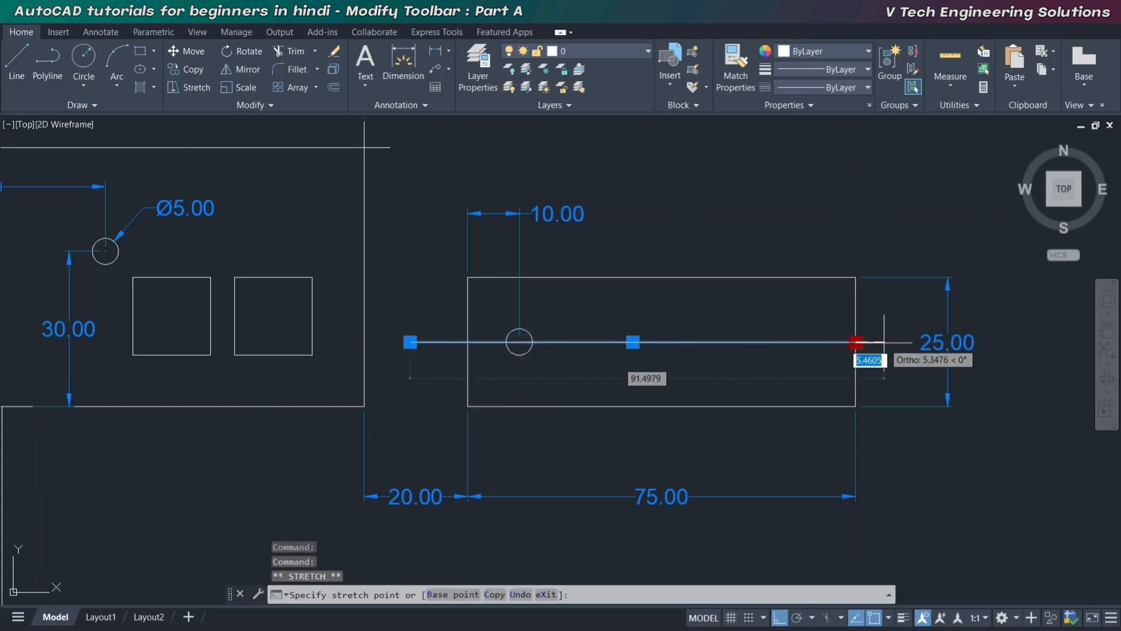
key(Escape)
key(Escape)
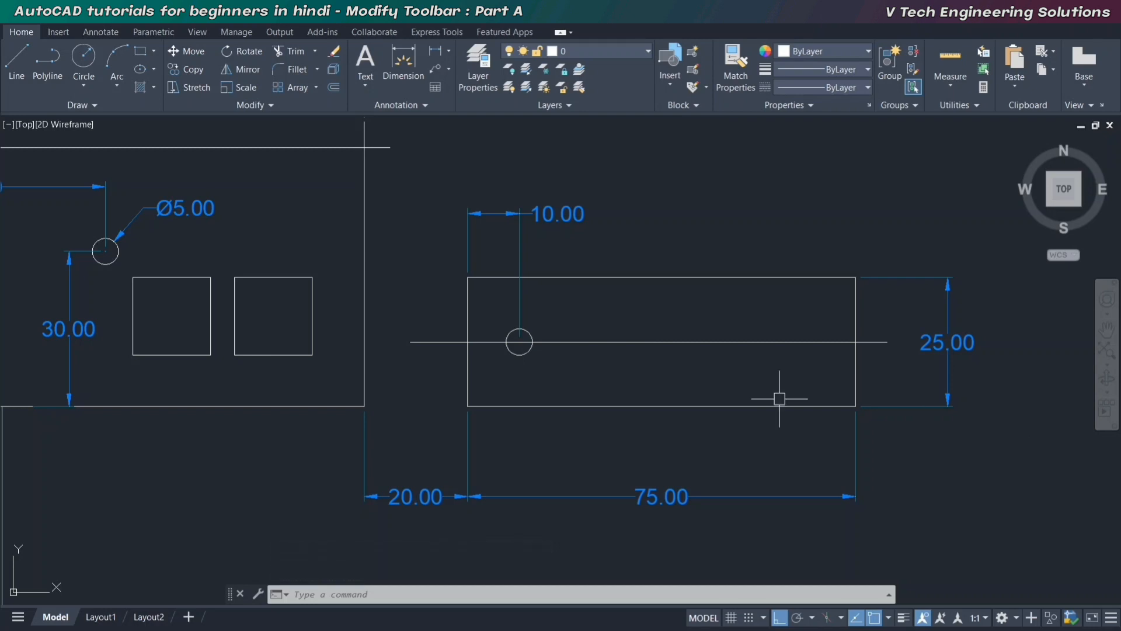
Stretch the rectangle's bottom edge, together with the dimensions below it, 5 units straight down
click(193, 89)
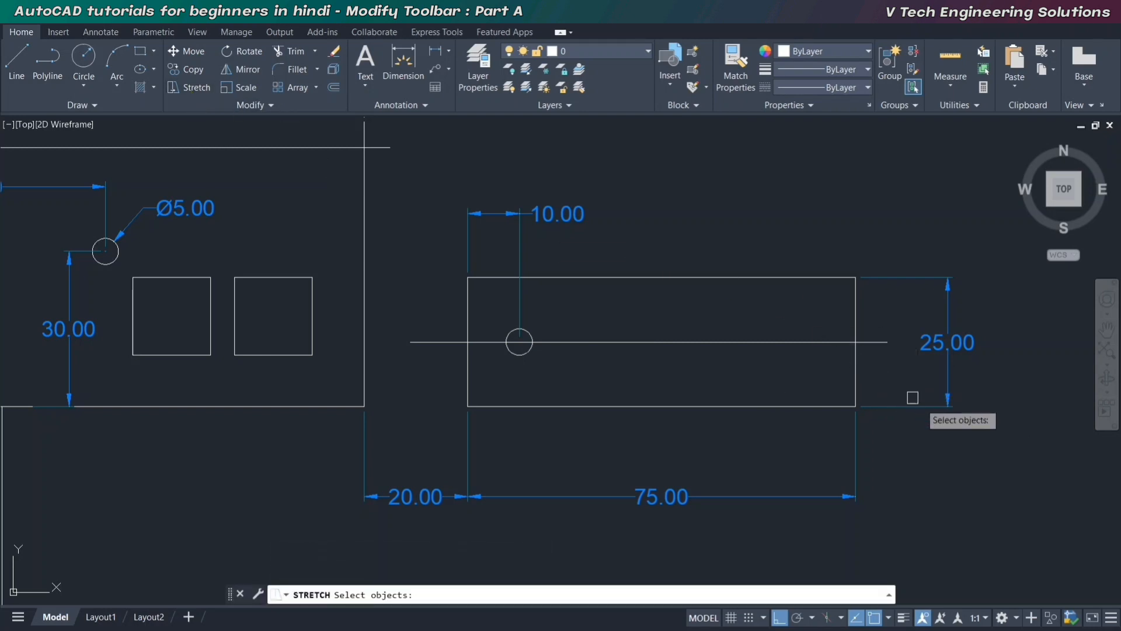
click(990, 377)
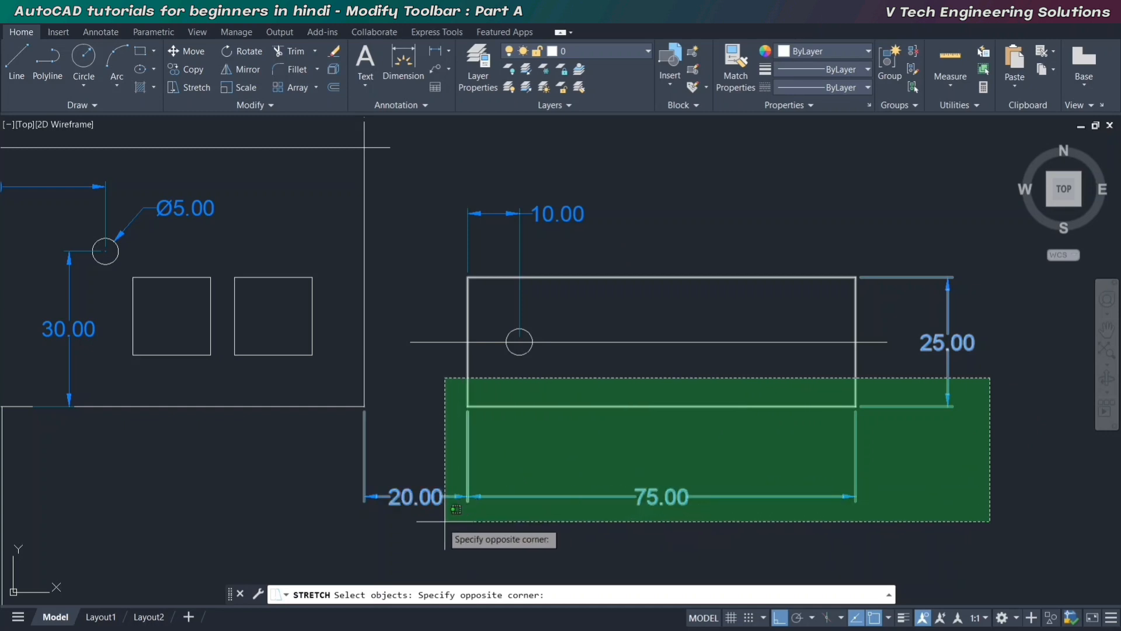
click(404, 512)
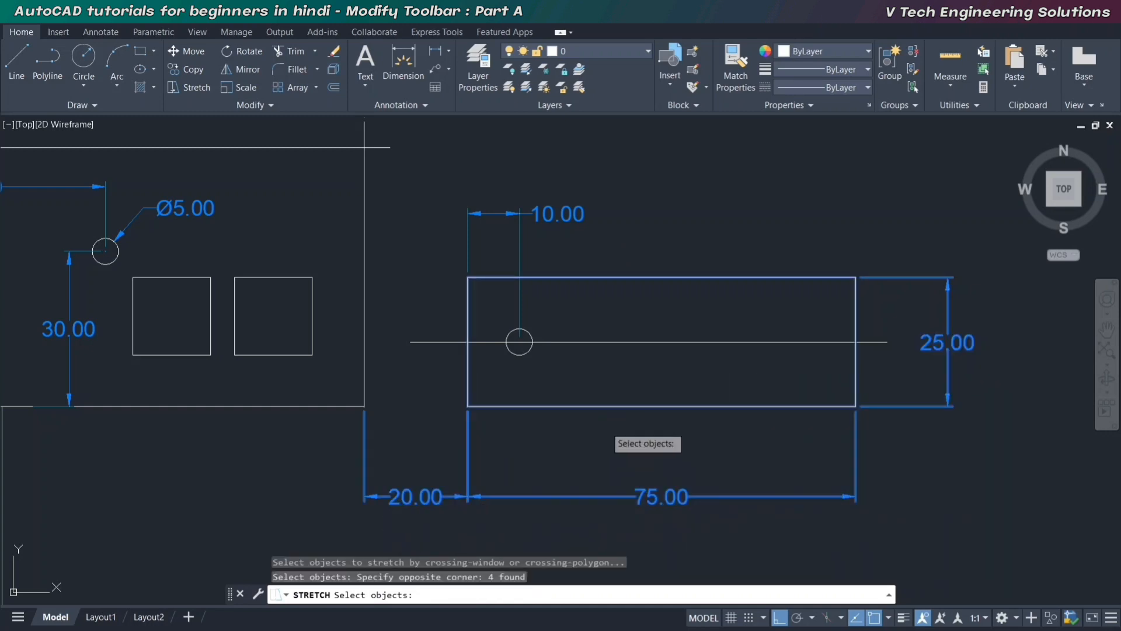
key(Return)
click(1026, 376)
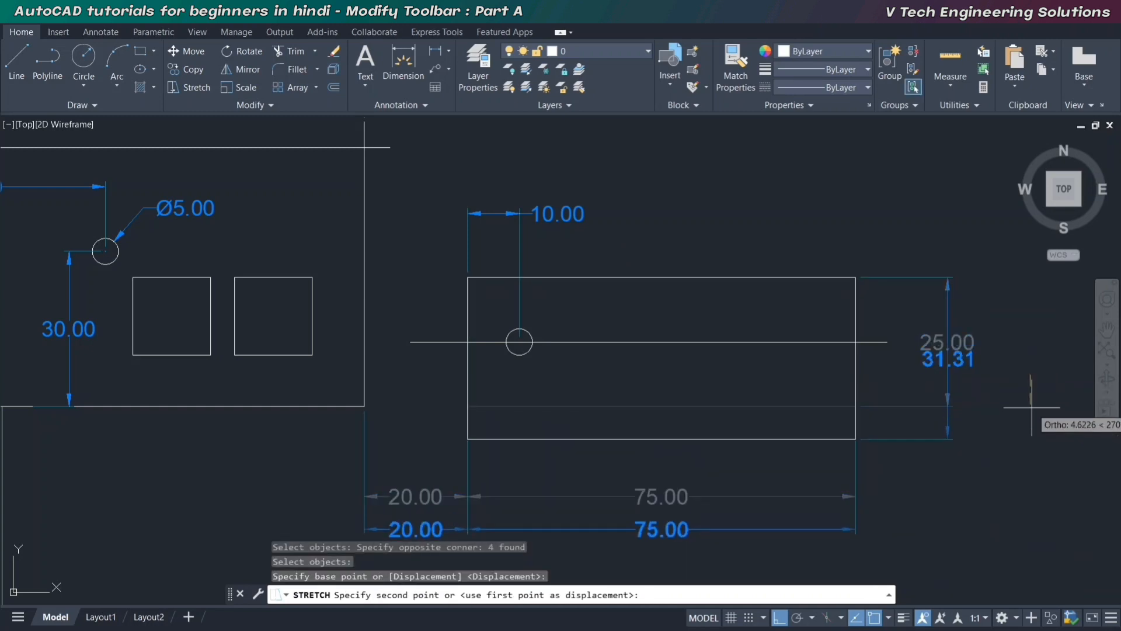
text(5)
key(Return)
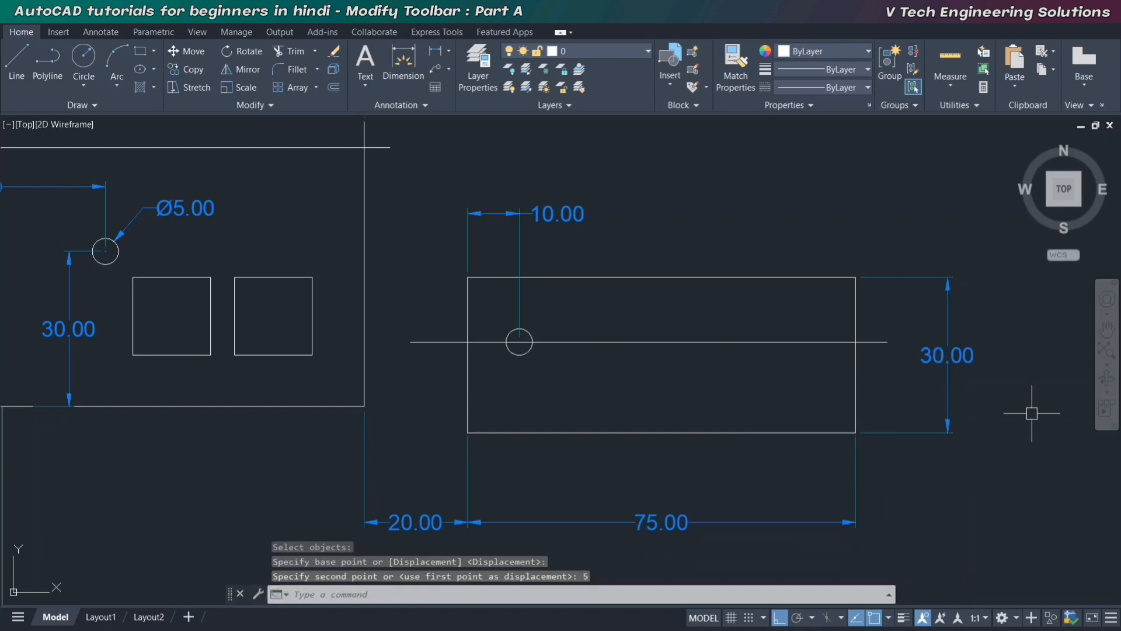
Stretch the rectangle's top edge, together with the circle's offset dimension above it, 5 units straight up
key(Return)
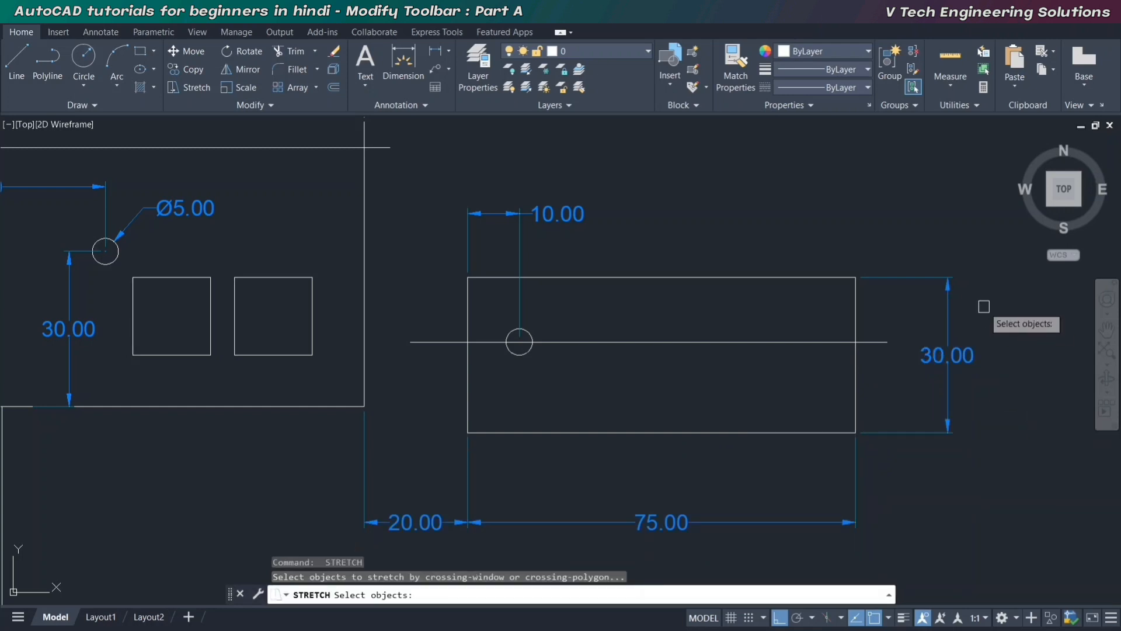
click(983, 306)
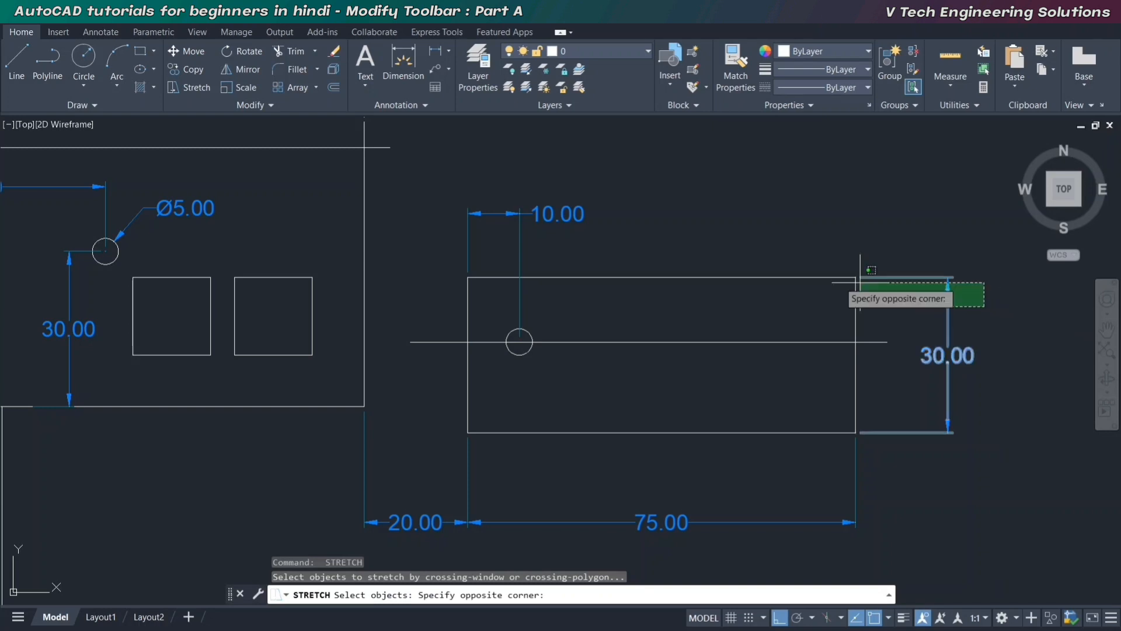
click(425, 186)
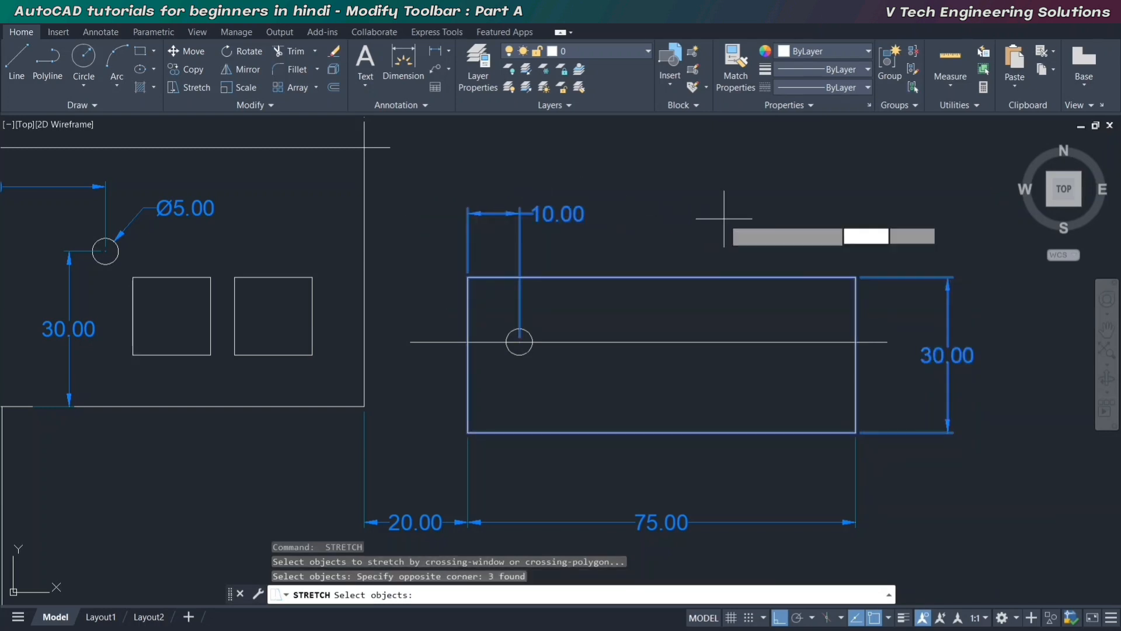
key(Return)
click(754, 243)
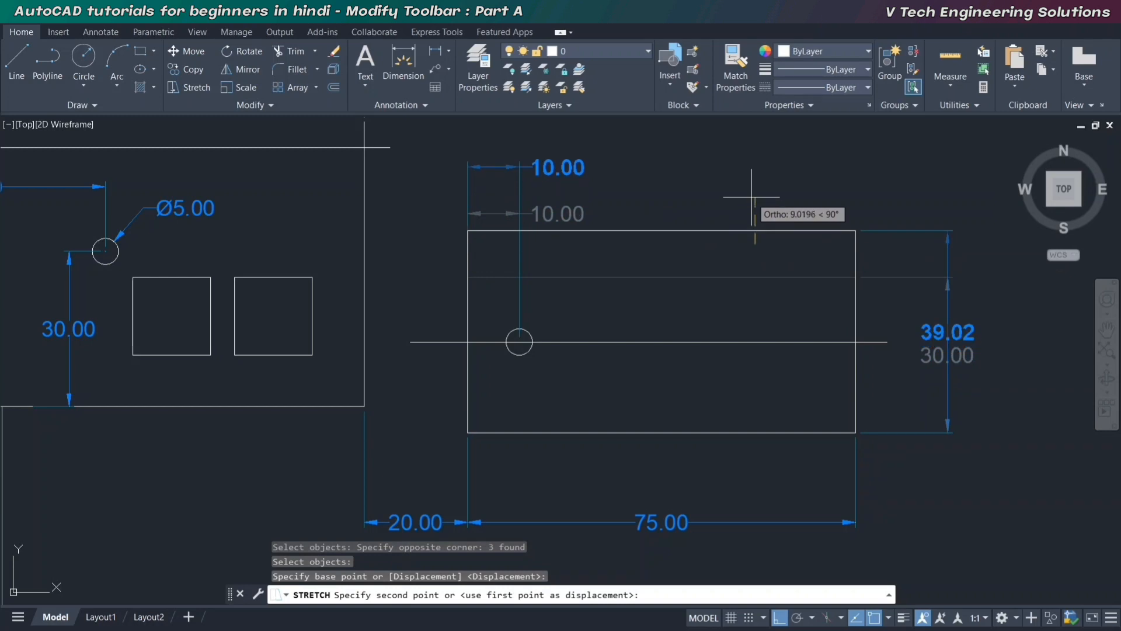
text(5)
key(Return)
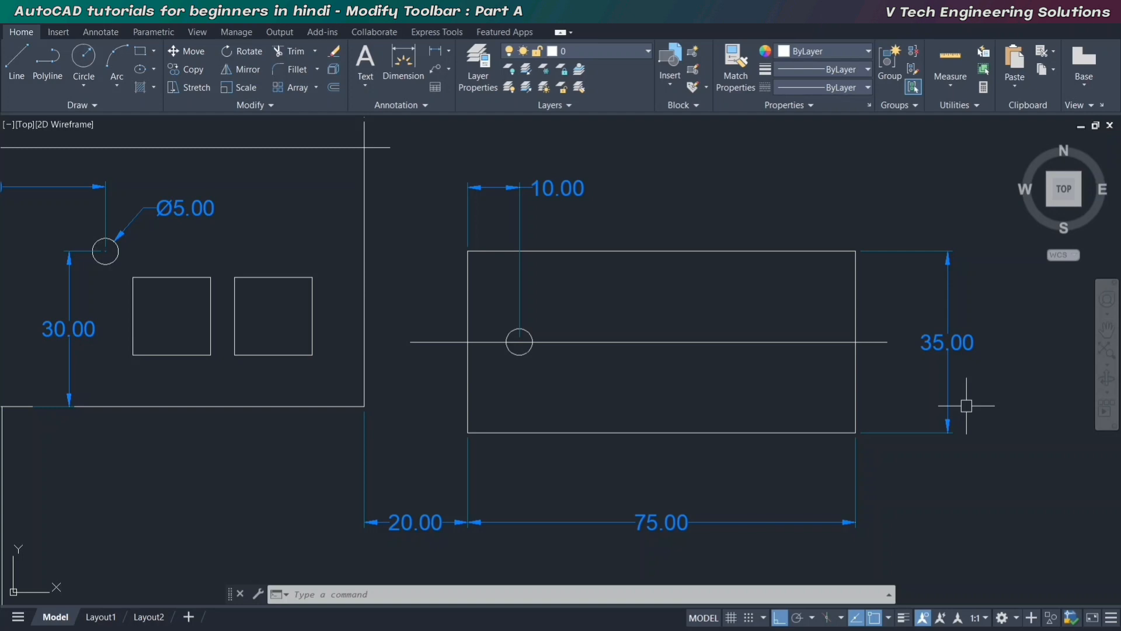
Examine the facing edges that bound the gap between the two rectangles and the dimension locating the circle from the left edge
click(365, 387)
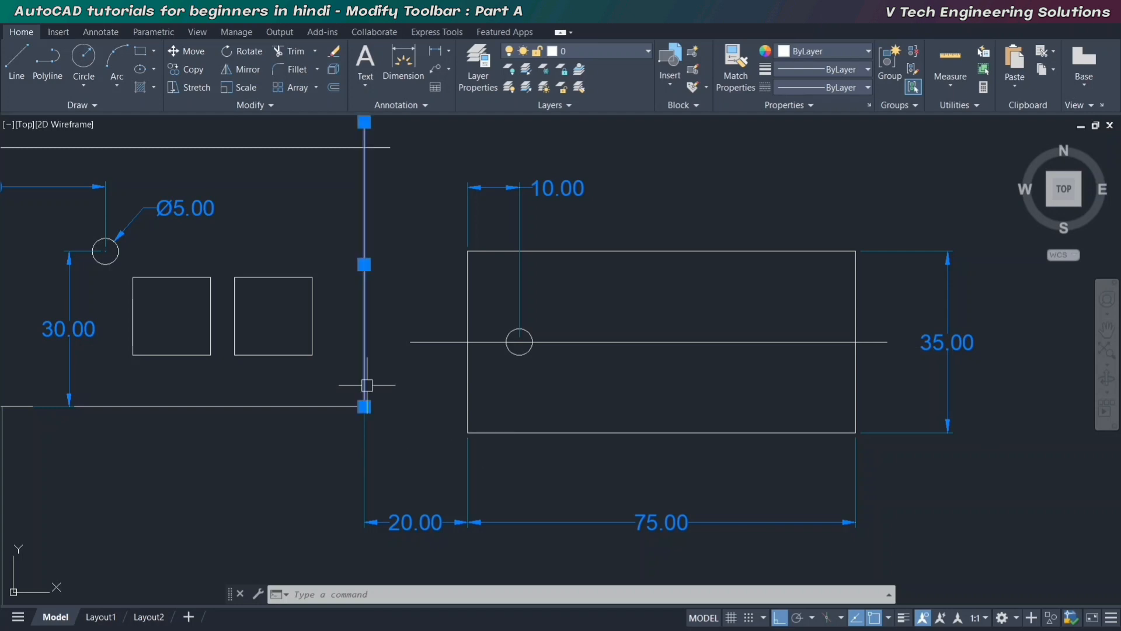
click(467, 388)
key(Escape)
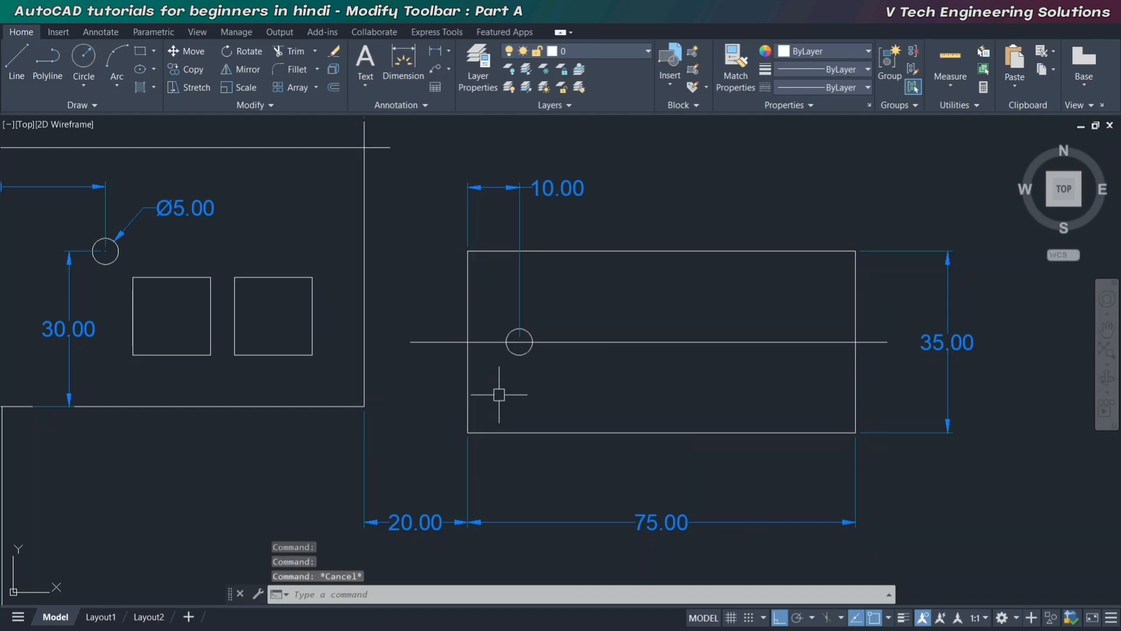
click(520, 233)
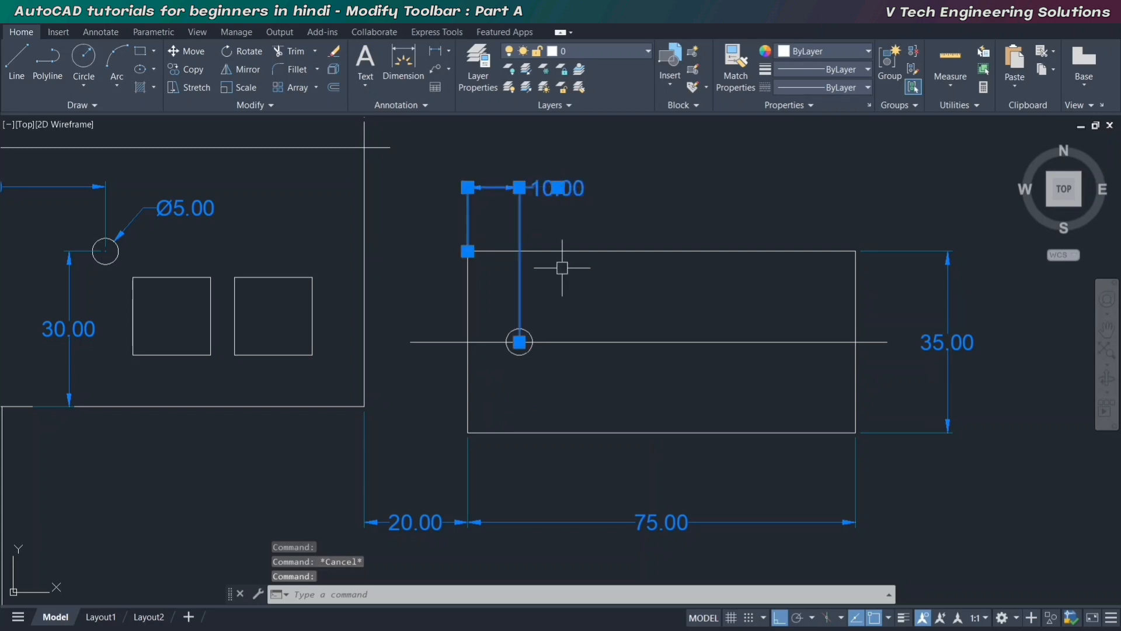
key(Escape)
Stretch the rectangle's left side, together with the centerline's left end and the attached dimensions, 5 units horizontally to the left
text(s)
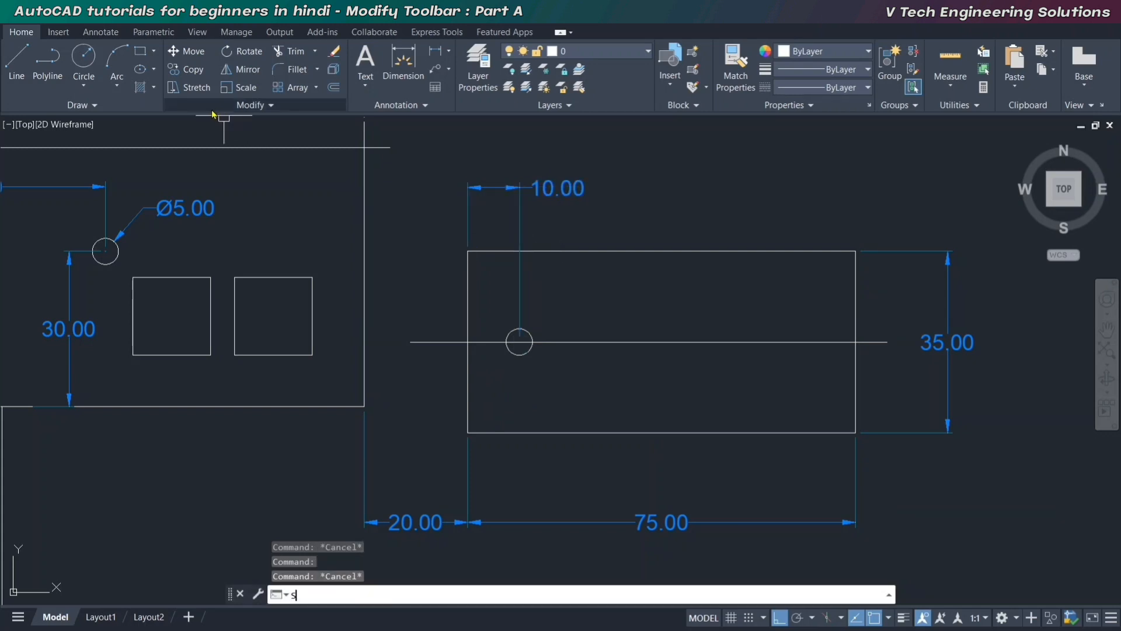
key(Return)
click(489, 458)
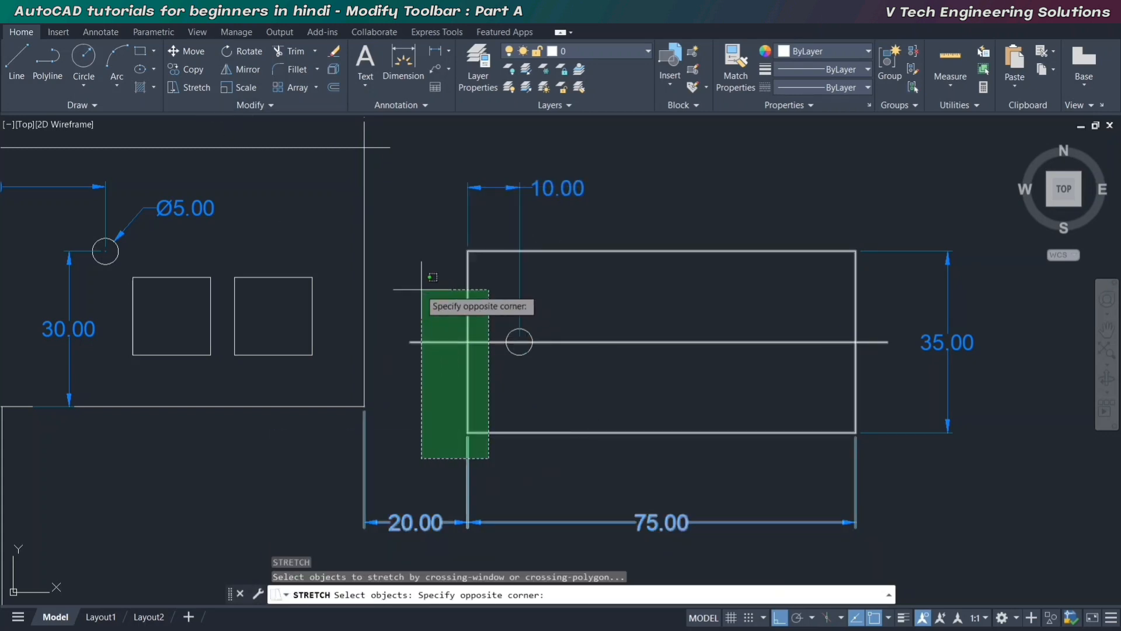
click(397, 204)
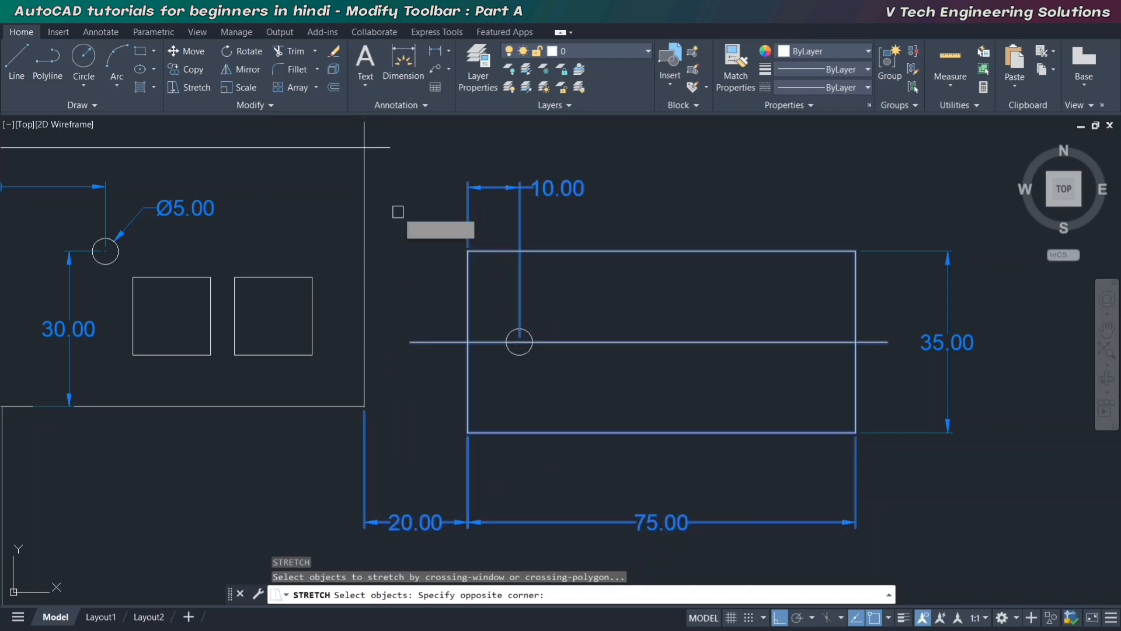
click(544, 395)
text(5)
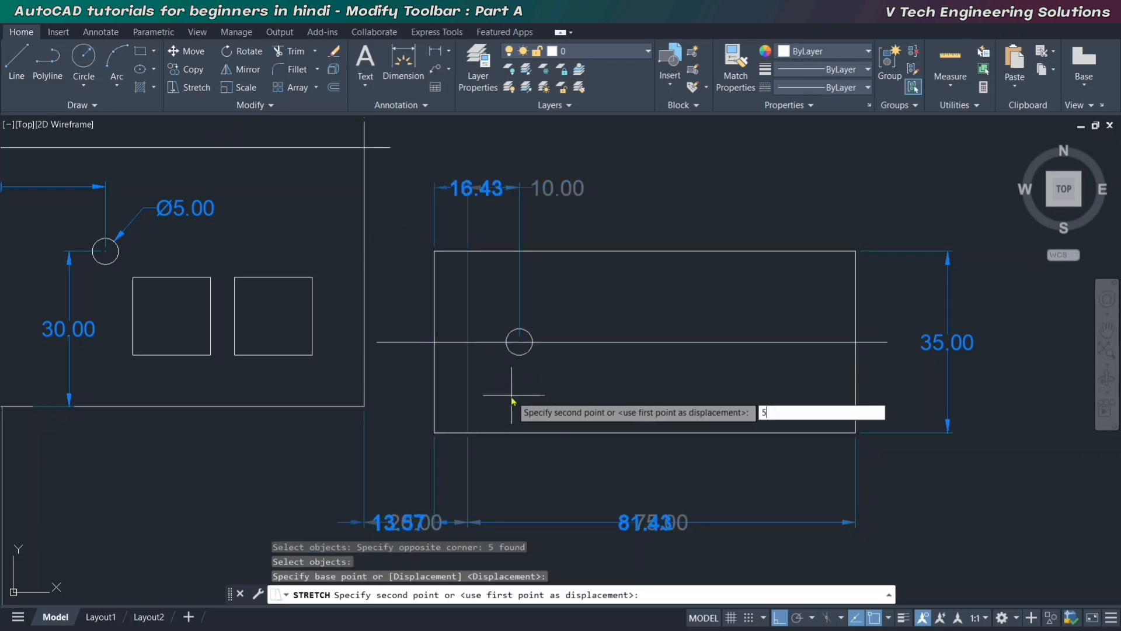
key(Return)
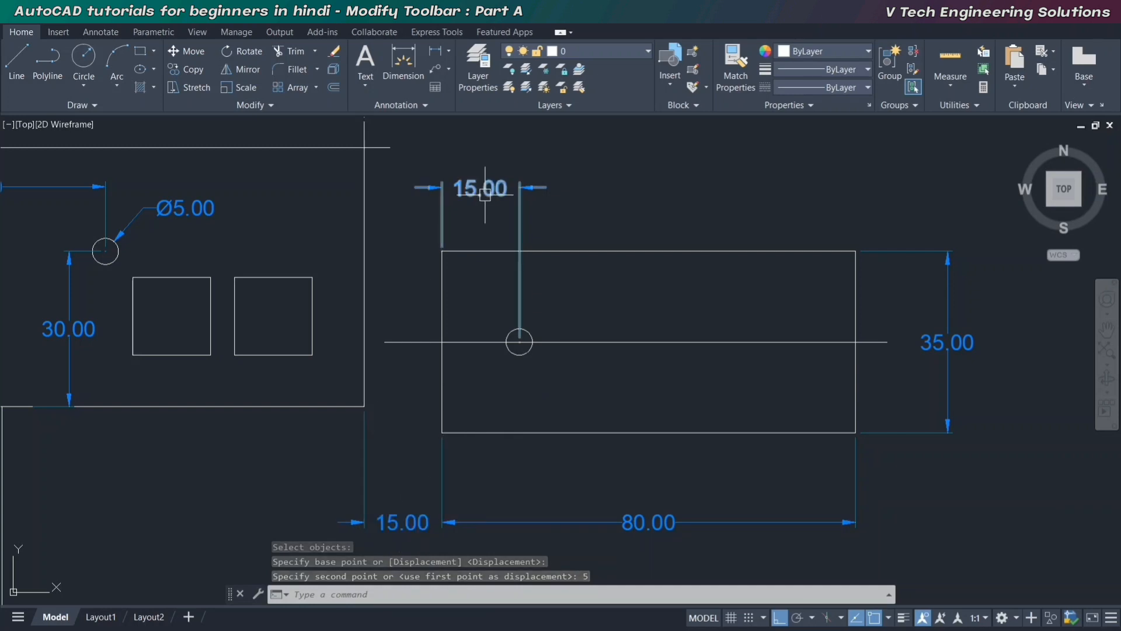
Examine the stretched rectangle and its circle, and review both dimensioned shapes in the overall drawing
click(442, 370)
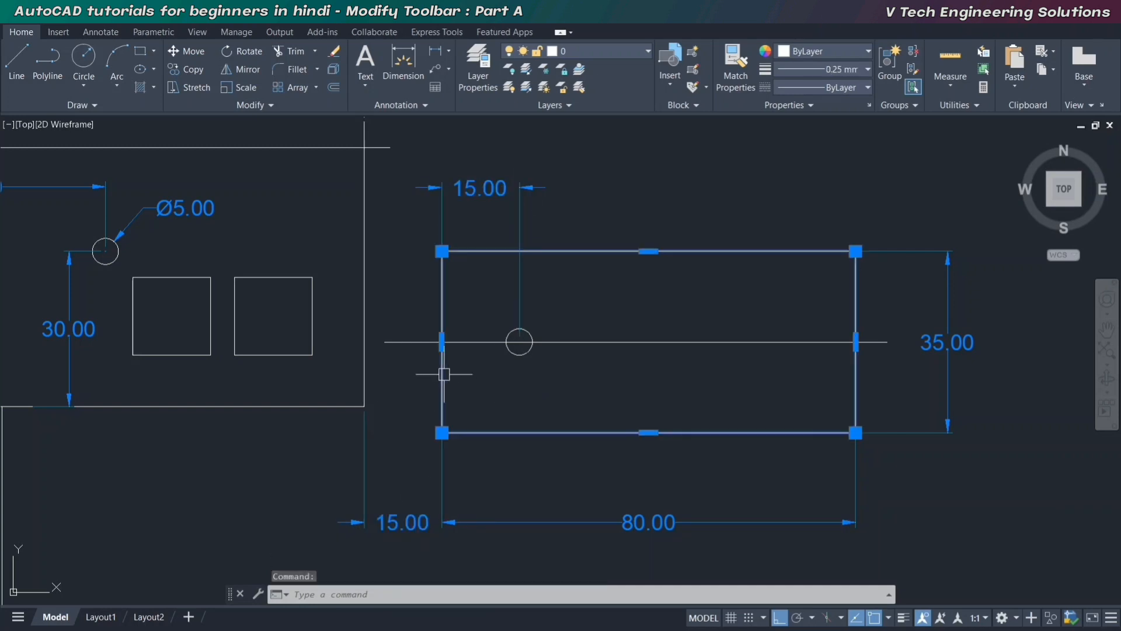
click(519, 330)
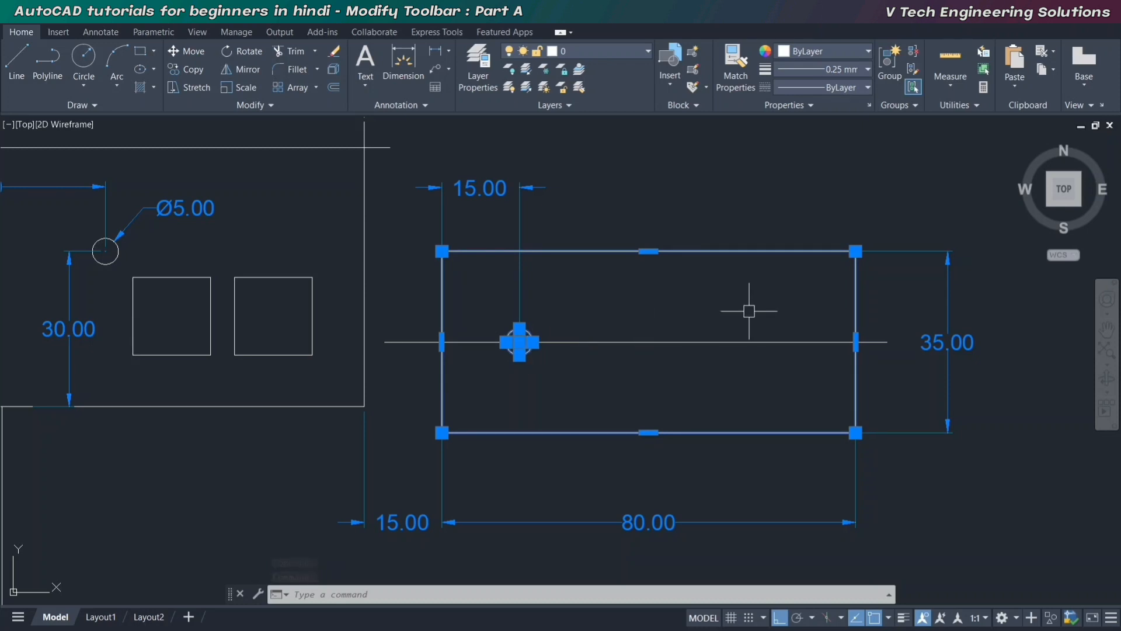
key(Escape)
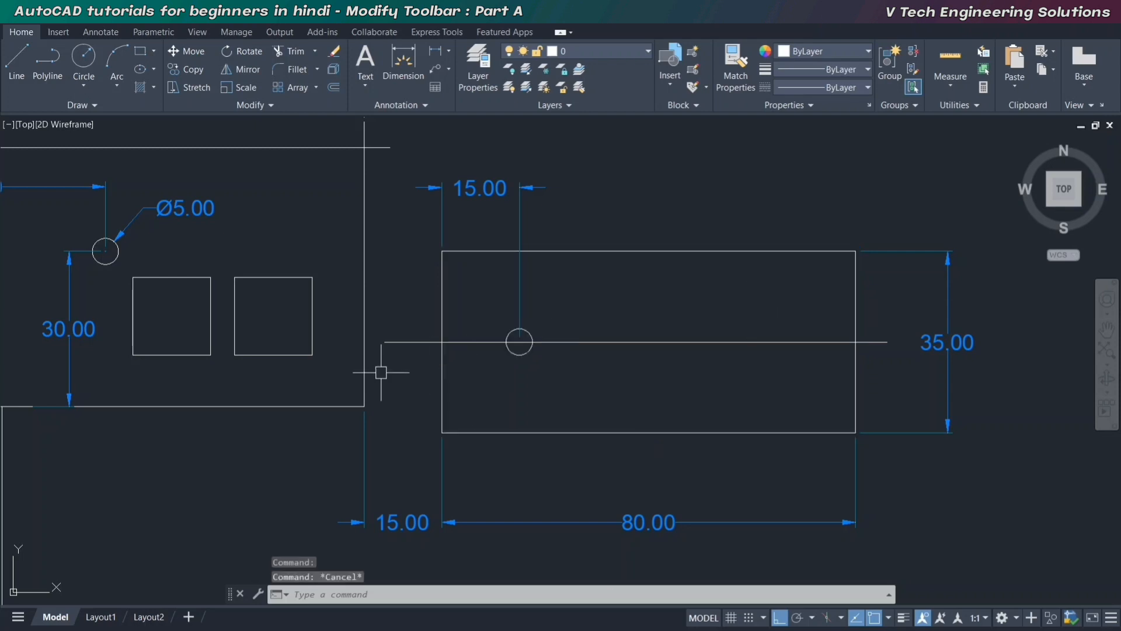
scroll(380, 370, down, 2)
middle_drag(380, 370, 521, 383)
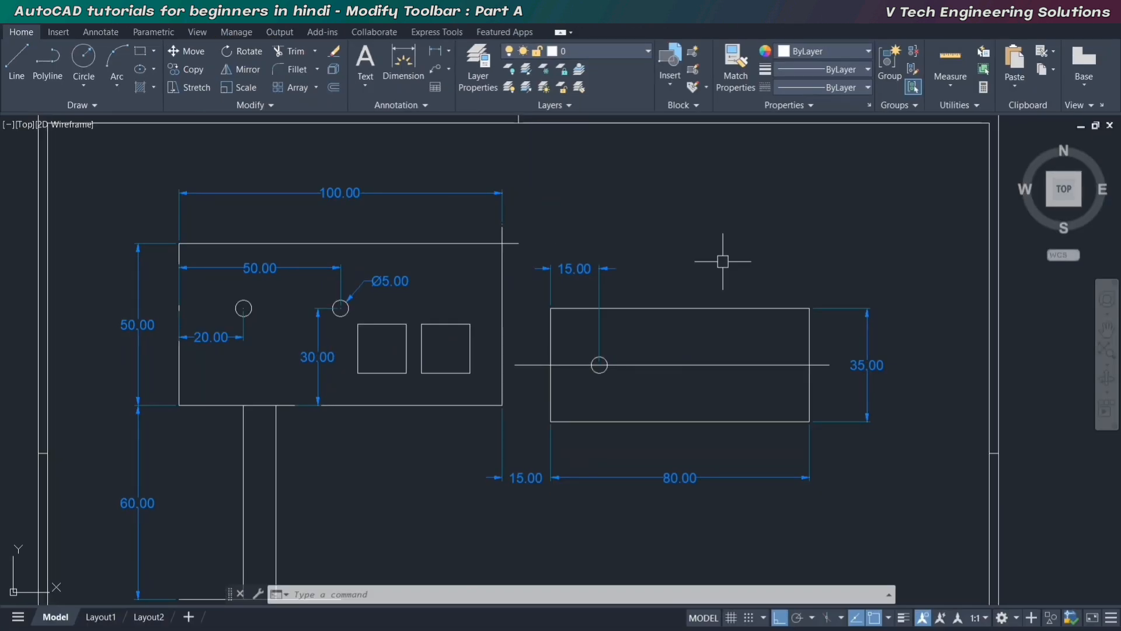
text(RO)
key(Return)
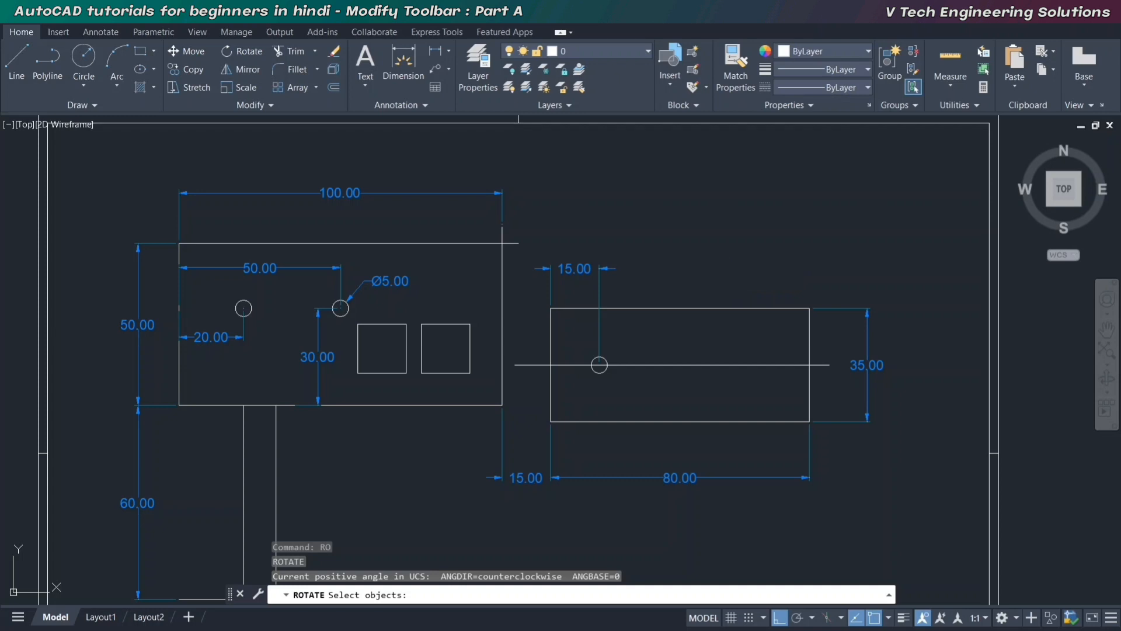
key(Escape)
middle_drag(868, 424, 837, 401)
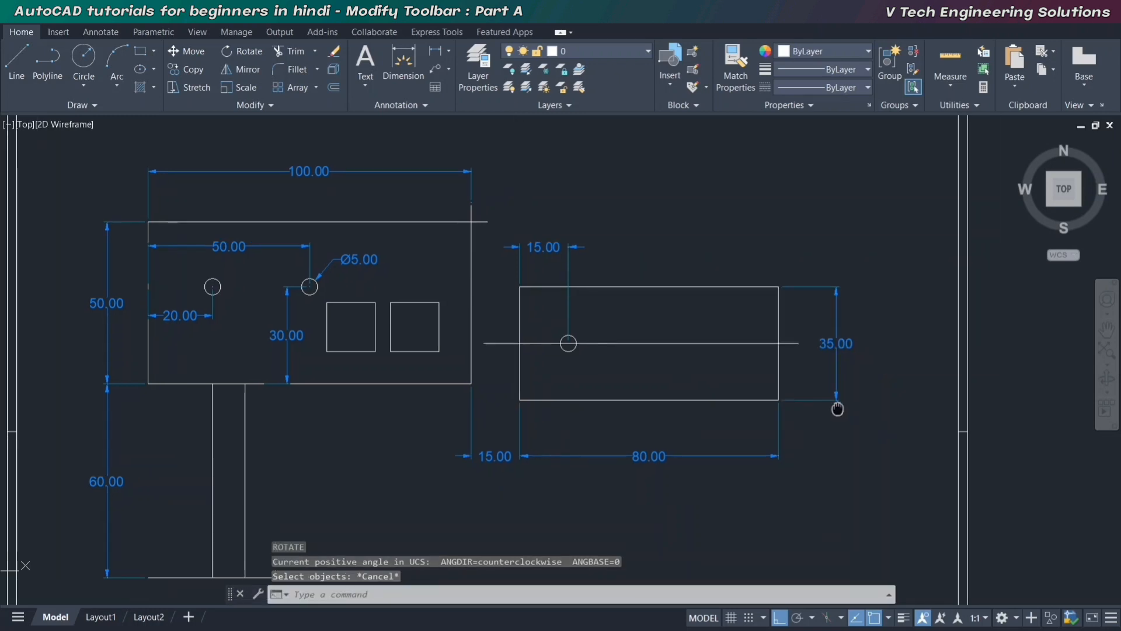
click(718, 287)
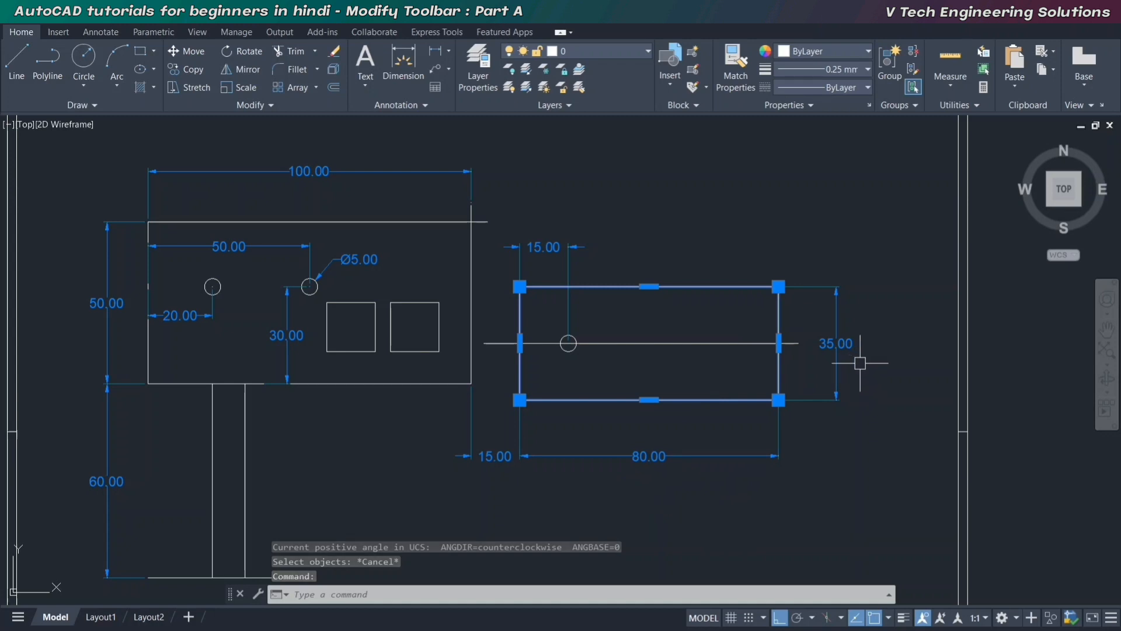
key(Escape)
key(Escape)
key(Escape)
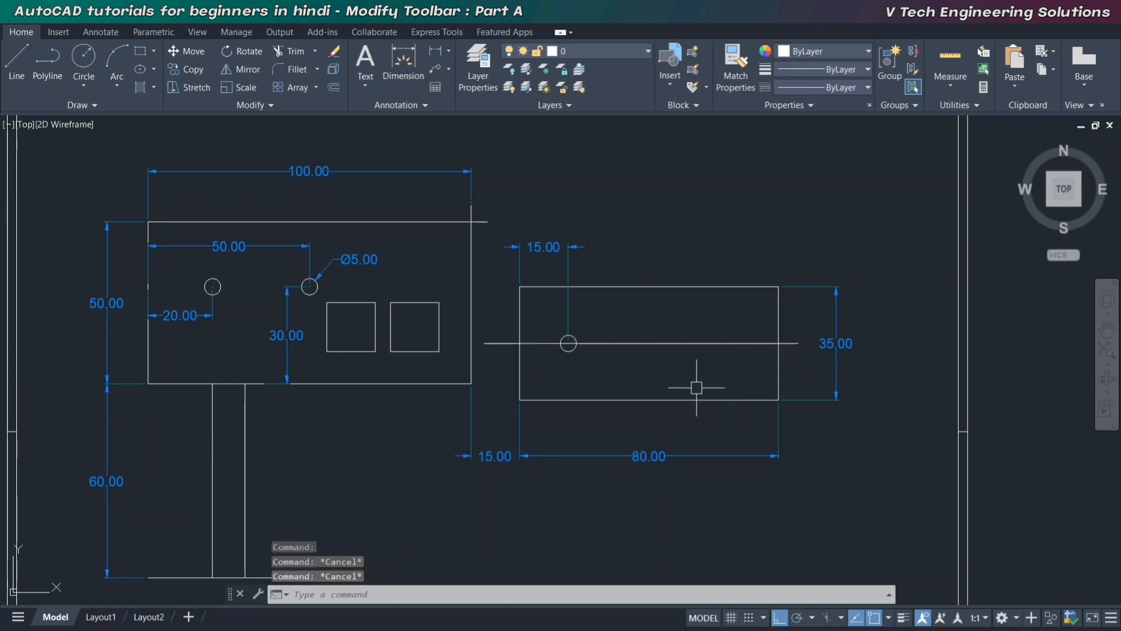
Delete the horizontal centerline running through the circle in the 80 by 35 rectangle
scroll(691, 388, up, 3)
click(795, 368)
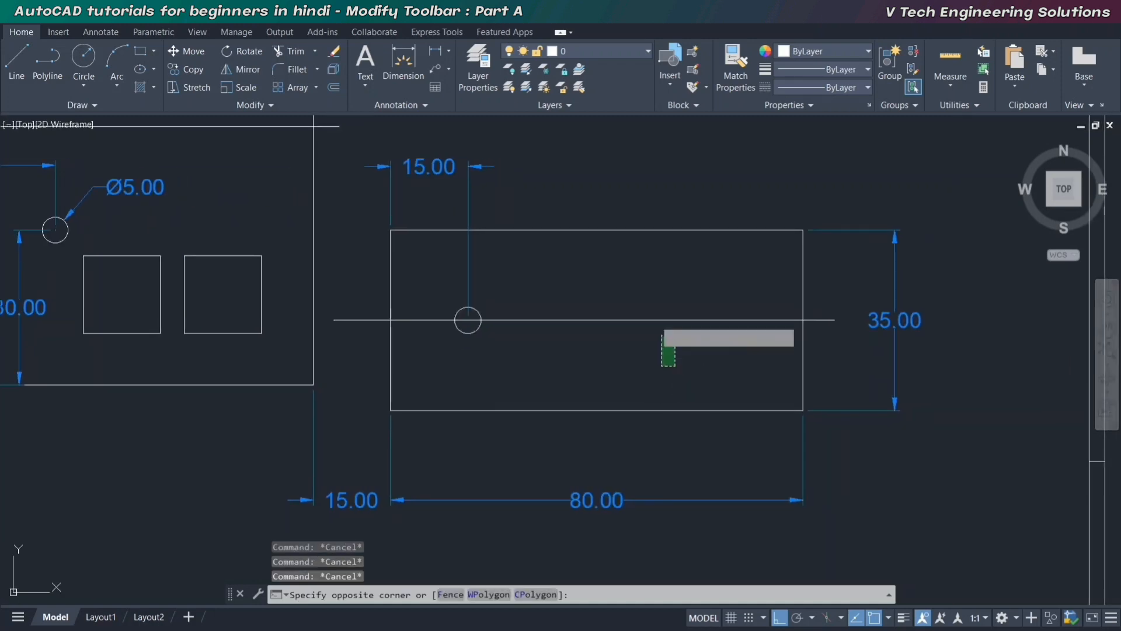
click(648, 300)
key(Delete)
scroll(409, 222, down, 3)
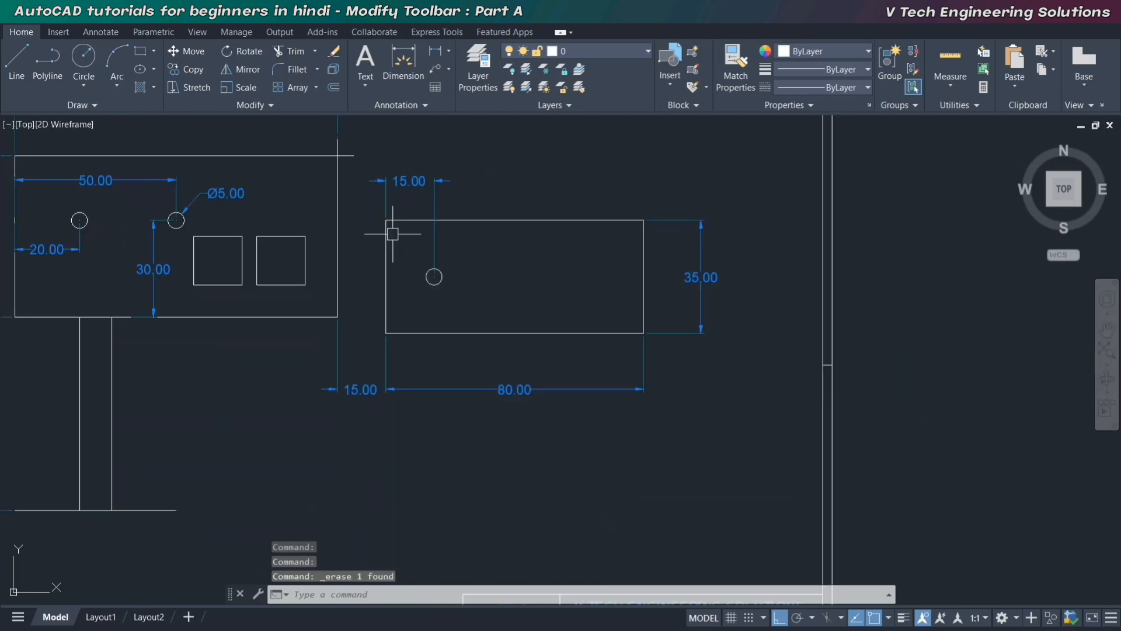
scroll(401, 243, up, 3)
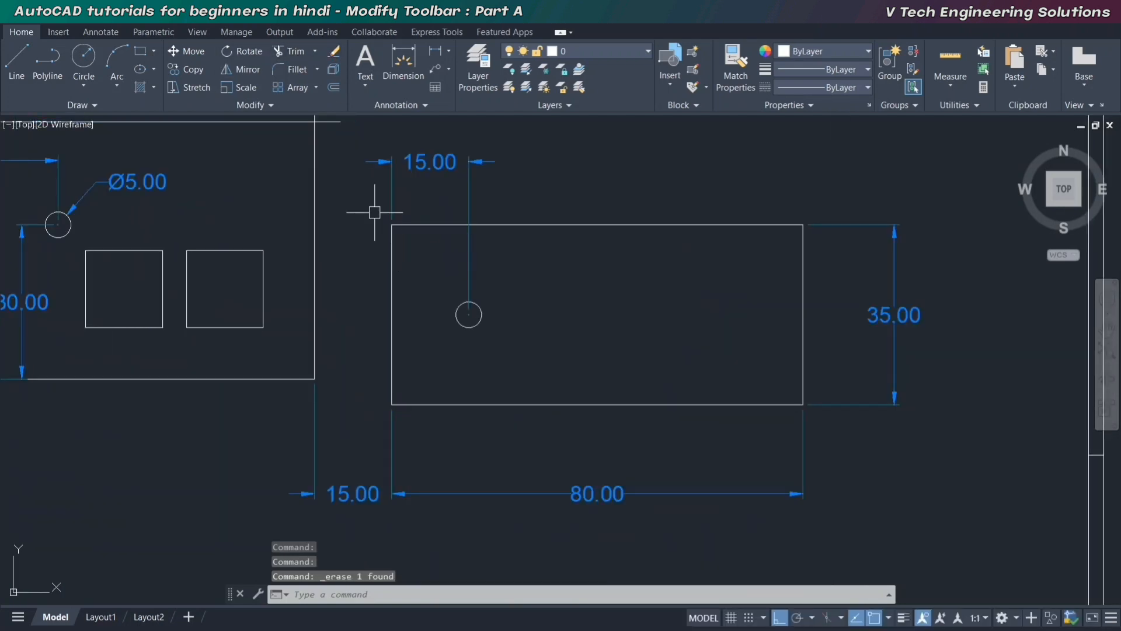
click(345, 144)
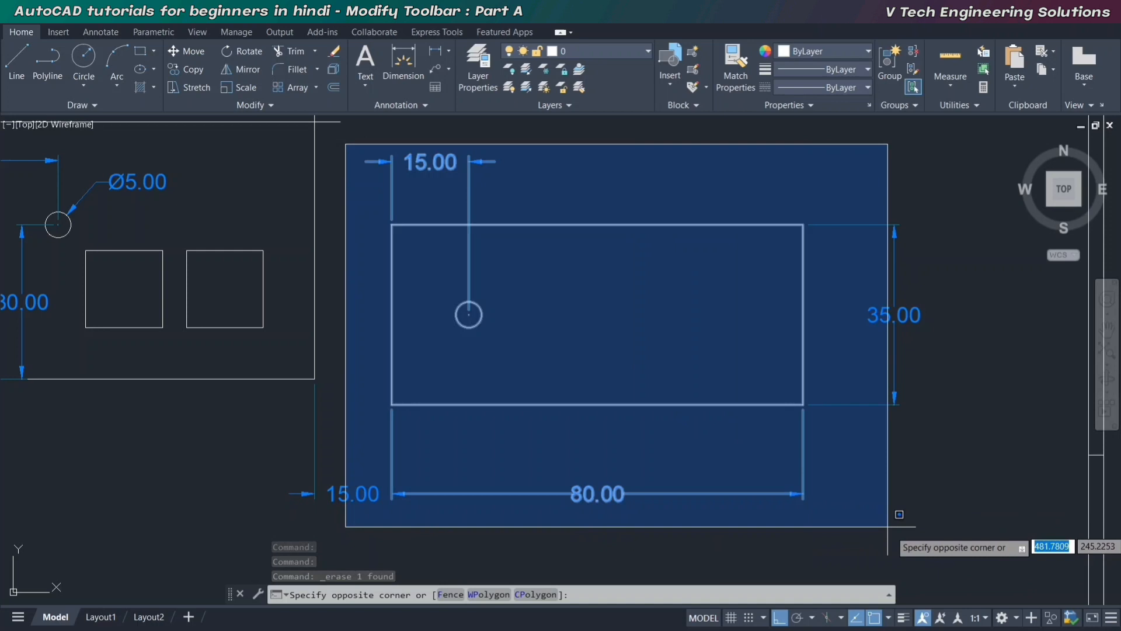
click(936, 531)
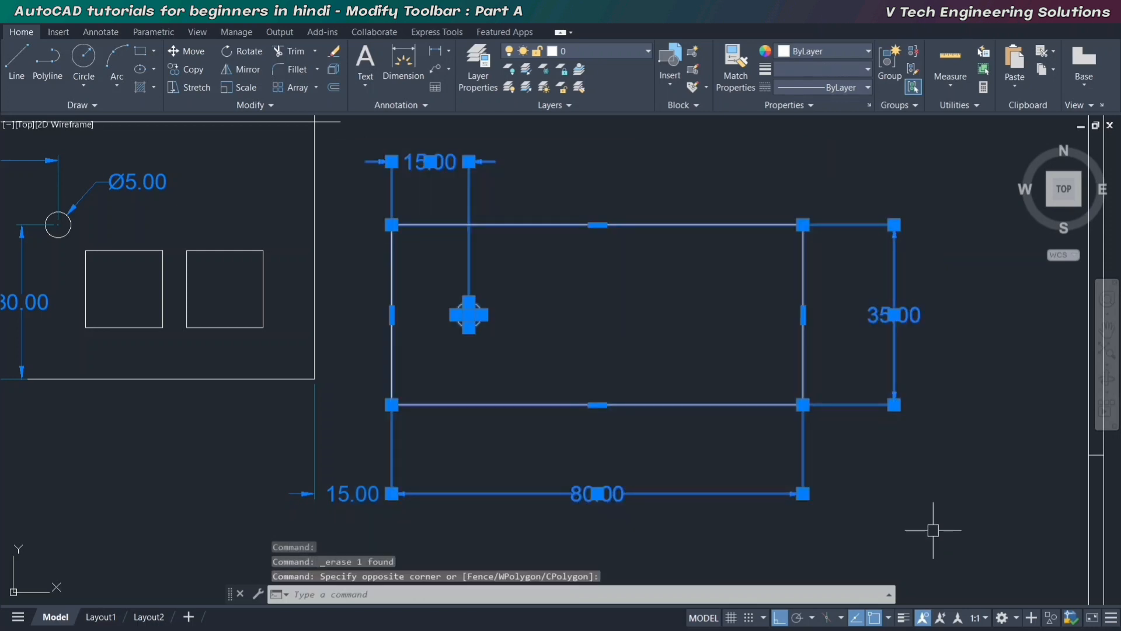
key(Escape)
click(619, 408)
click(577, 383)
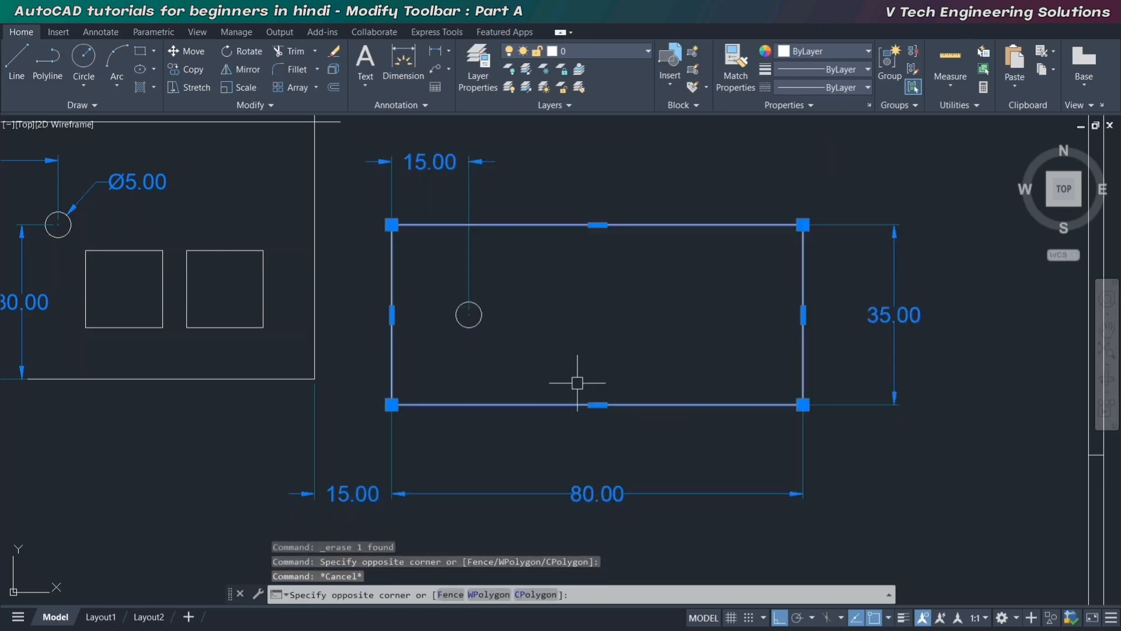
click(500, 329)
click(477, 314)
key(Escape)
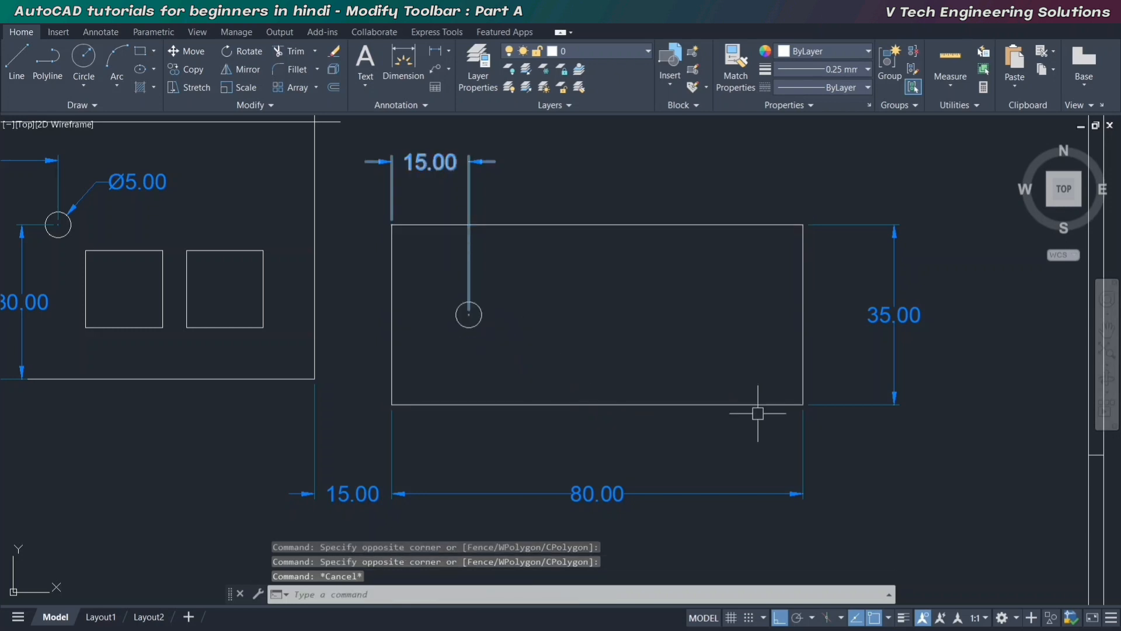
Rotate the 80 by 35 rectangle with its circle and attached dimensions 90 degrees about the bottom edge's midpoint, with Ortho off
click(926, 502)
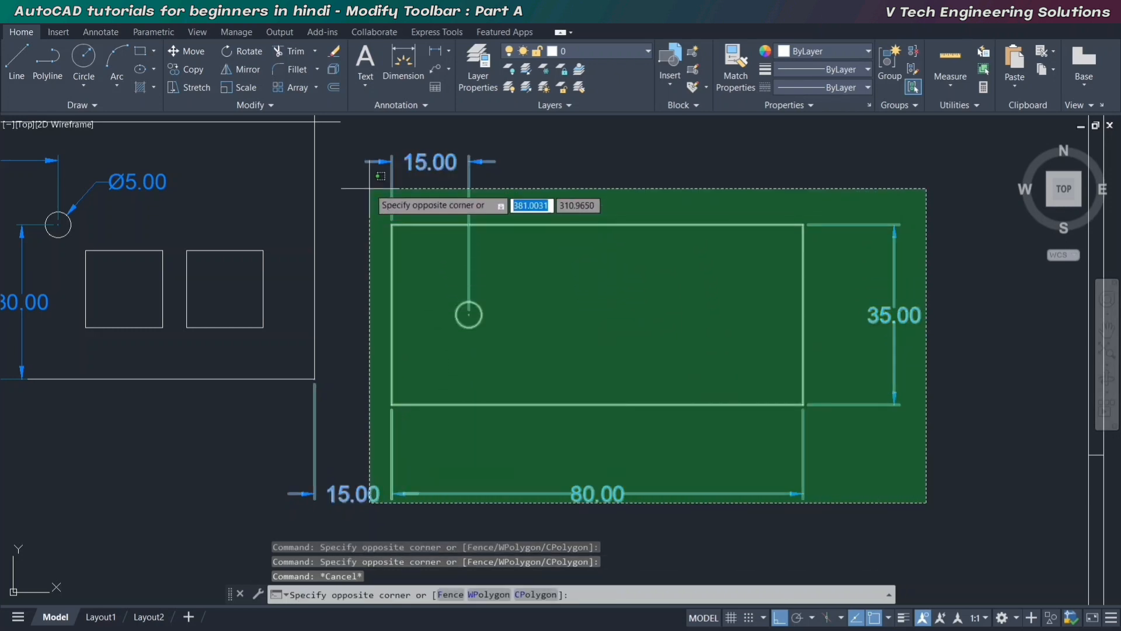
click(370, 188)
scroll(484, 266, down, 2)
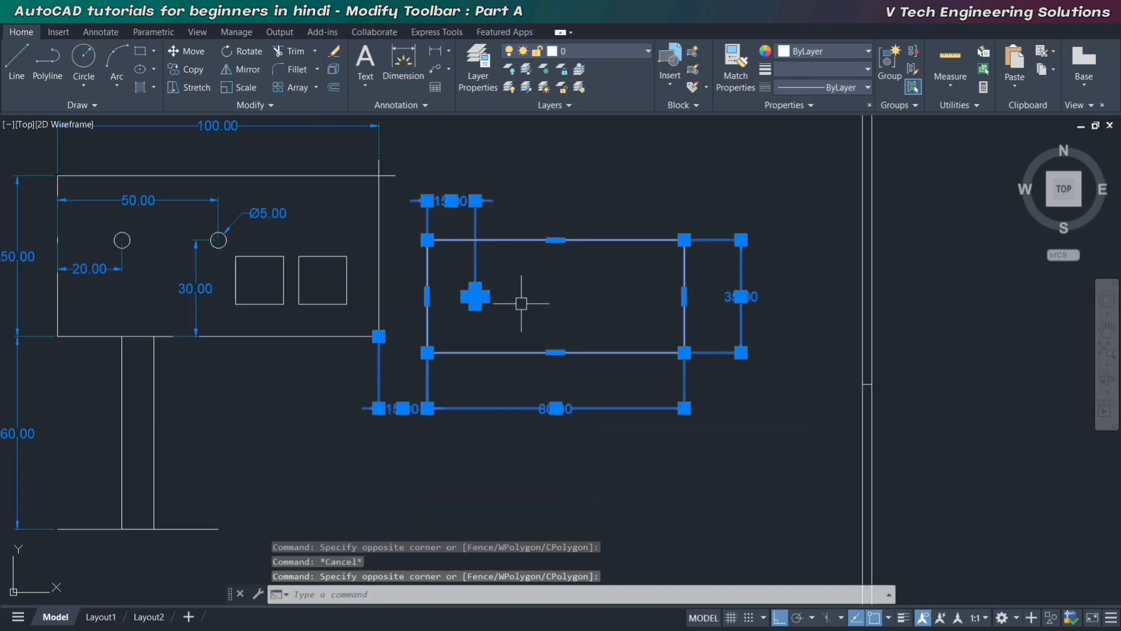
scroll(521, 303, up, 2)
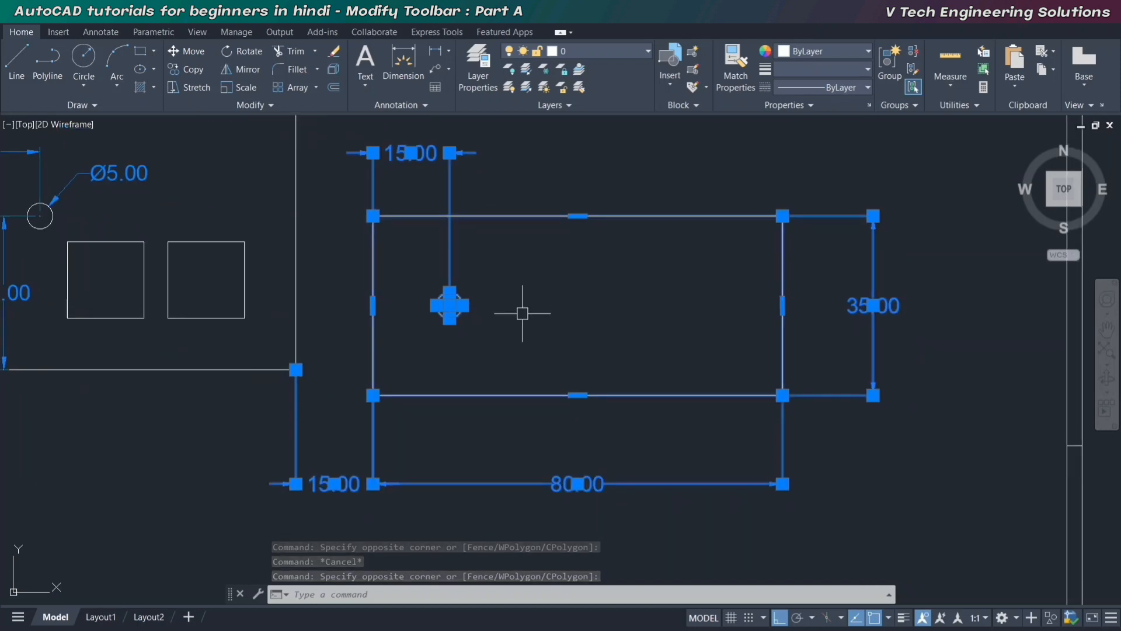
text(RO)
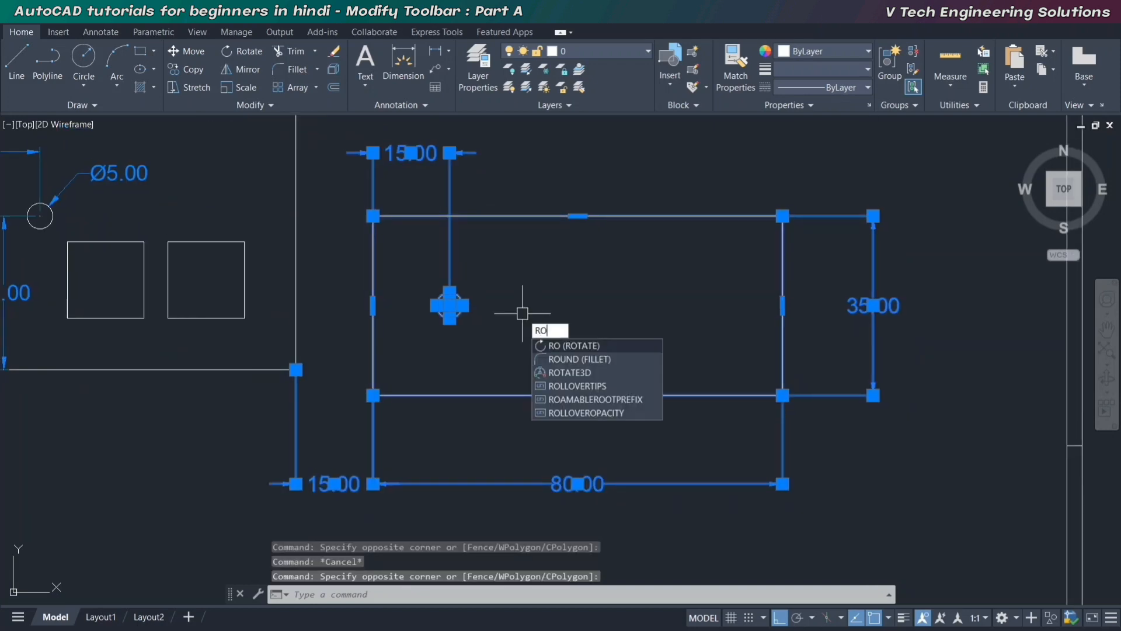
key(Return)
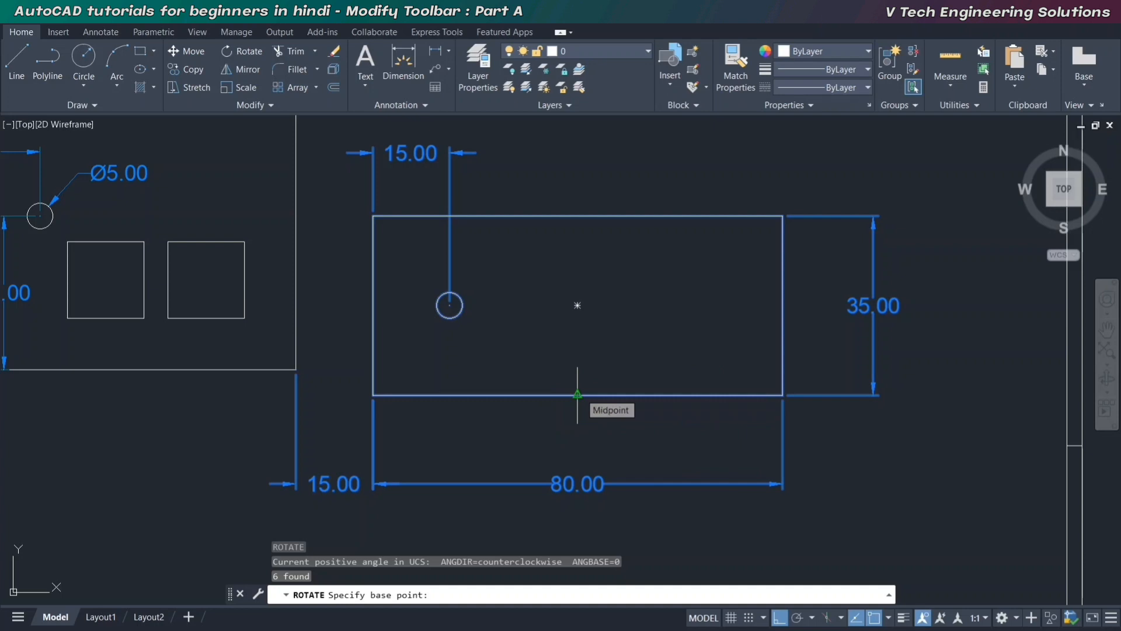
click(577, 394)
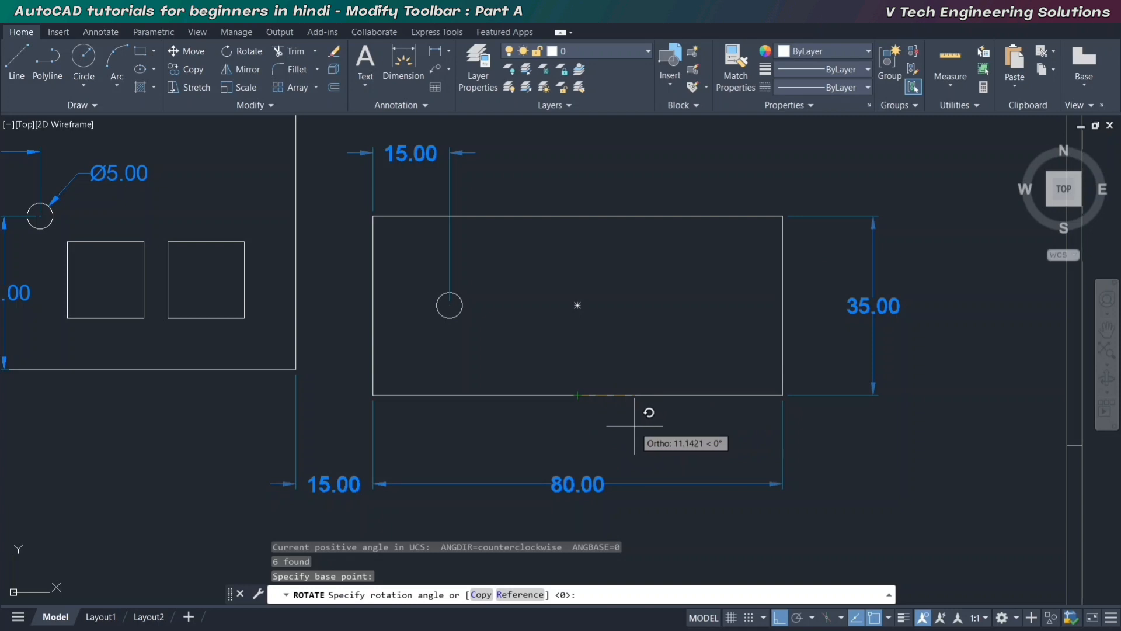
key(F8)
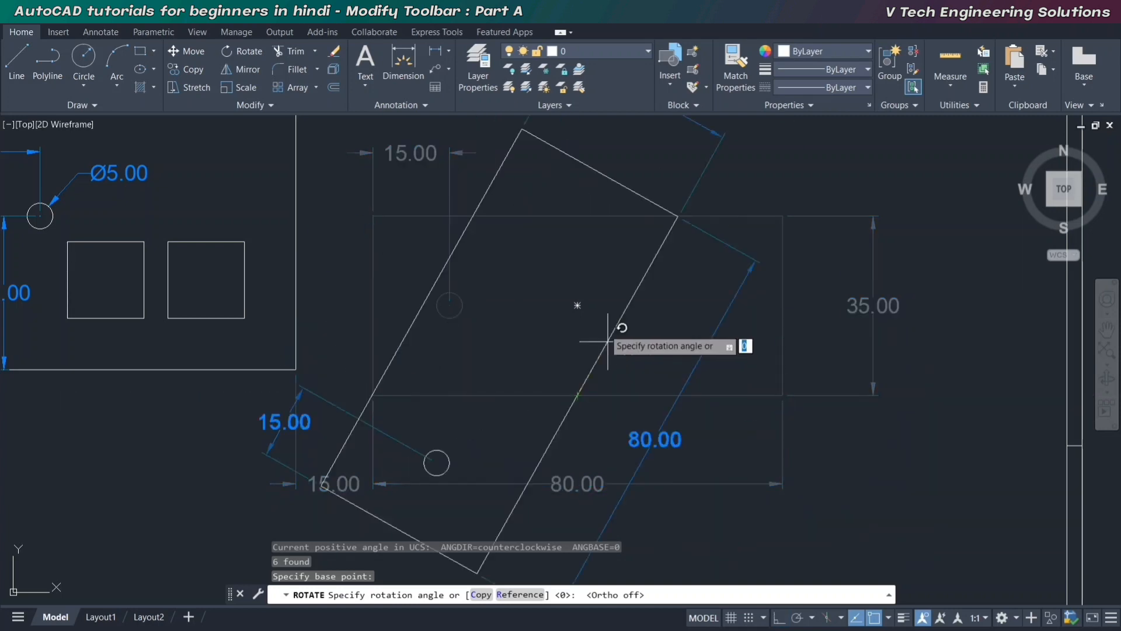
scroll(623, 386, down, 4)
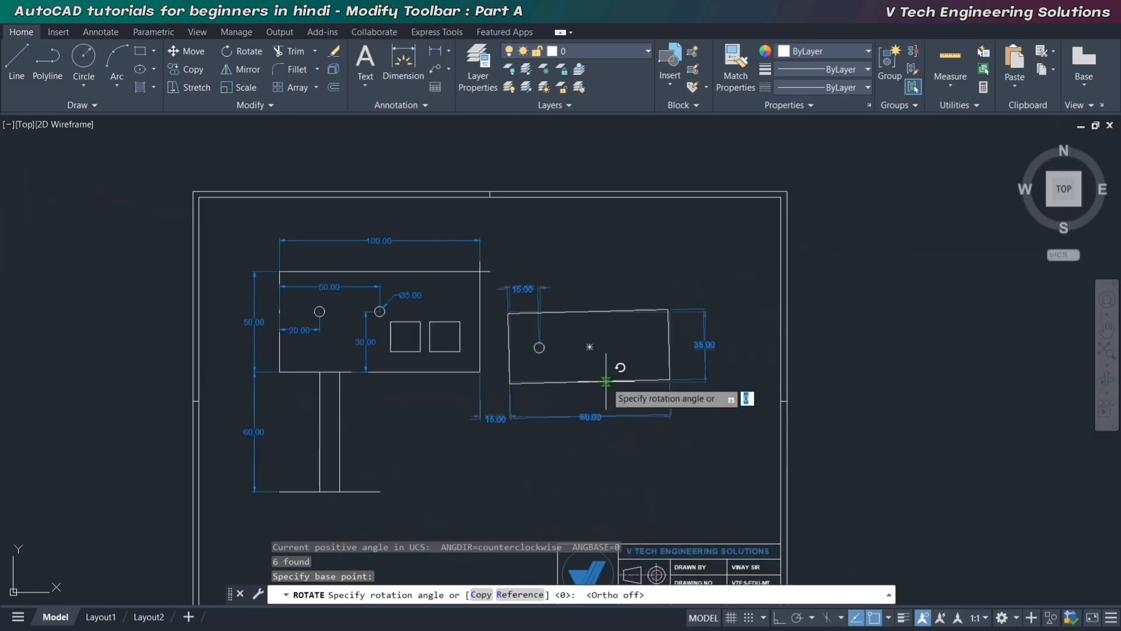
scroll(611, 377, up, 2)
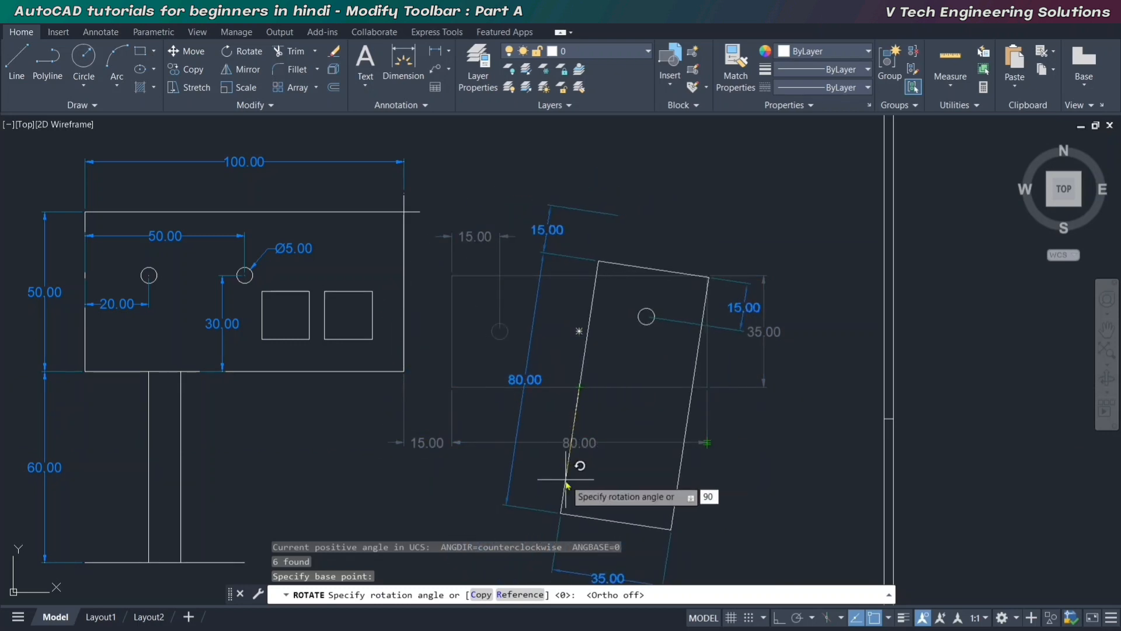
key(Return)
Delete all four dimensions attached to the rotated rectangle, keeping only its outline and circle
middle_drag(551, 452, 627, 414)
click(712, 403)
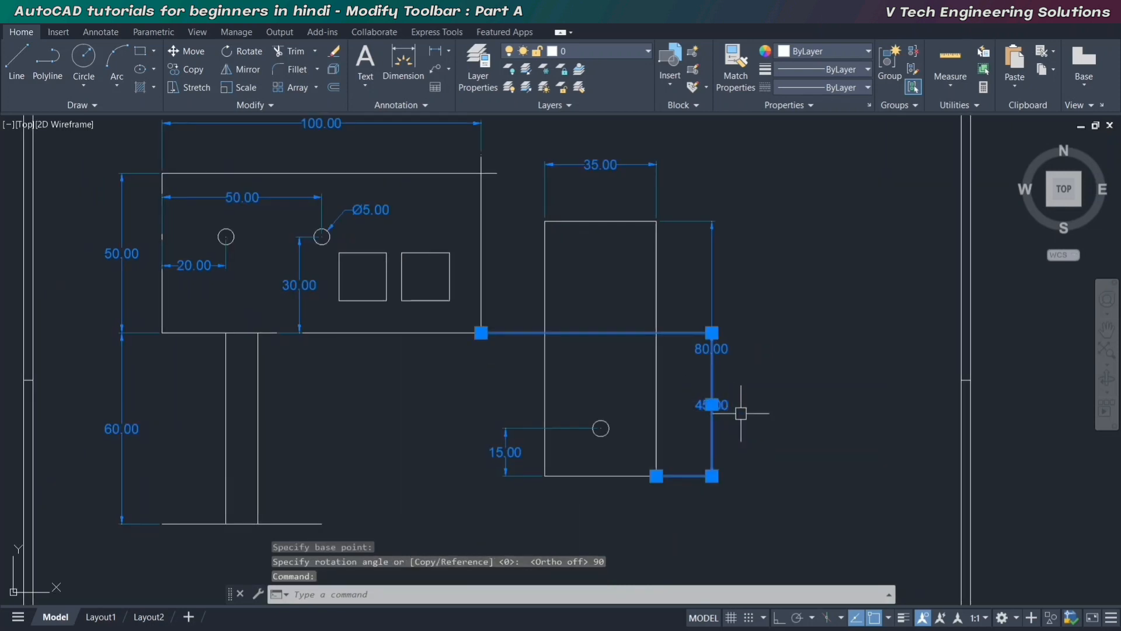
key(Delete)
click(712, 348)
key(Delete)
click(601, 166)
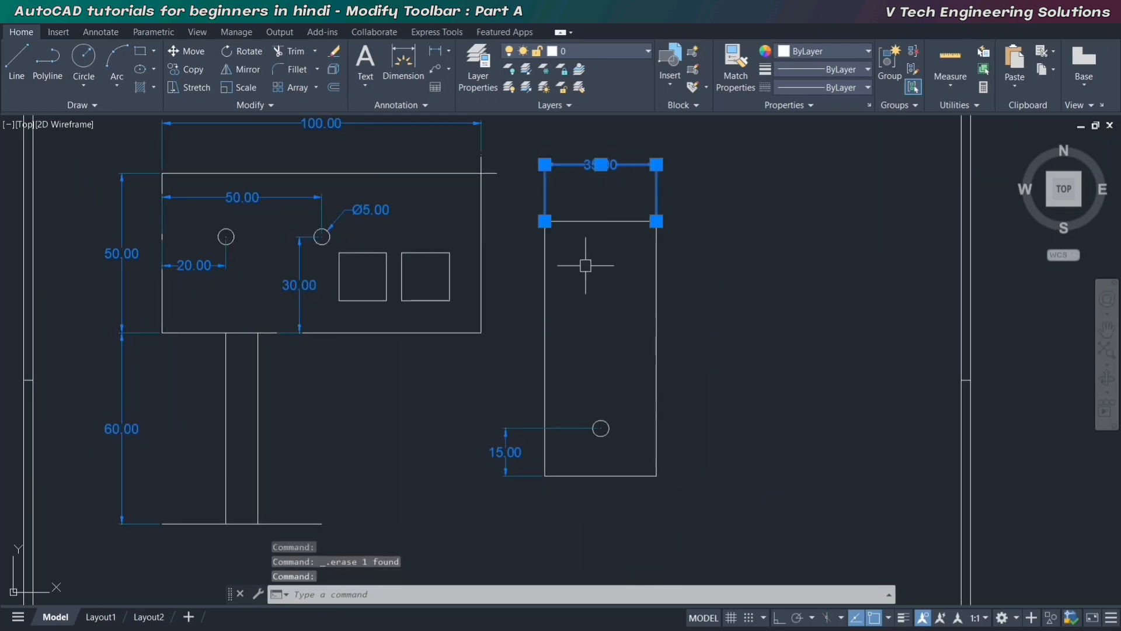
key(Delete)
click(507, 450)
key(Delete)
middle_drag(682, 422, 693, 427)
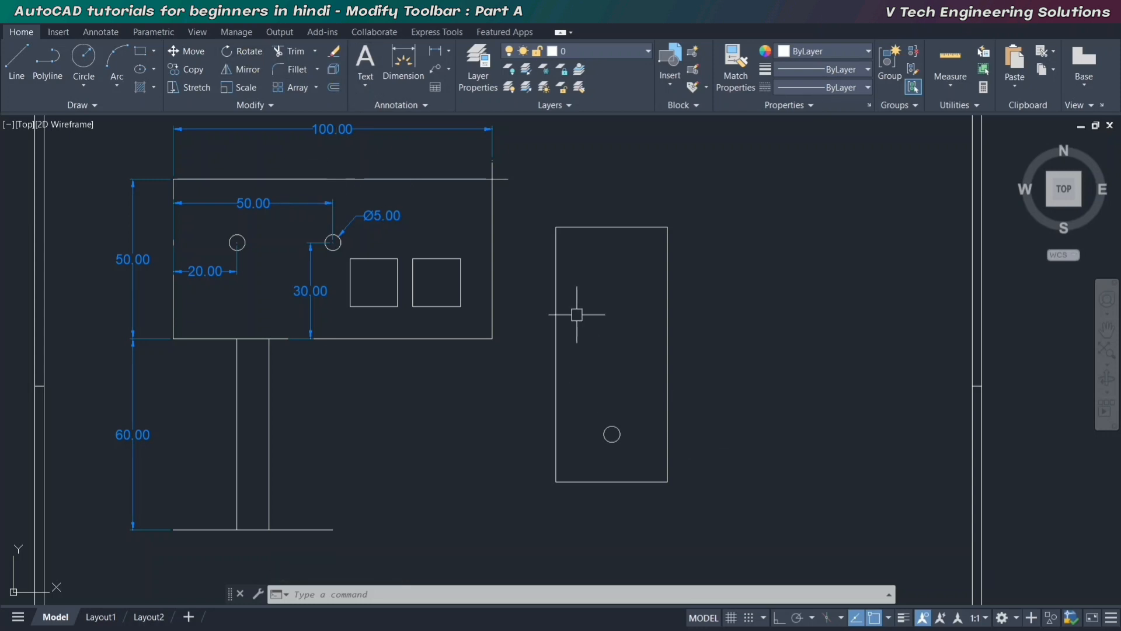
click(556, 349)
click(566, 352)
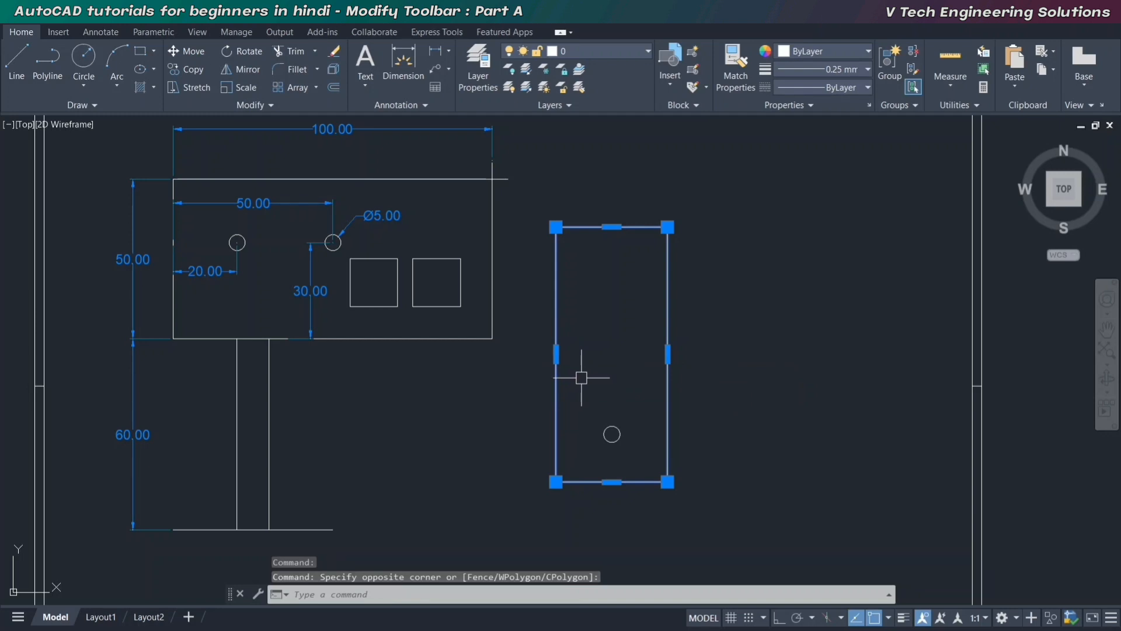
key(Escape)
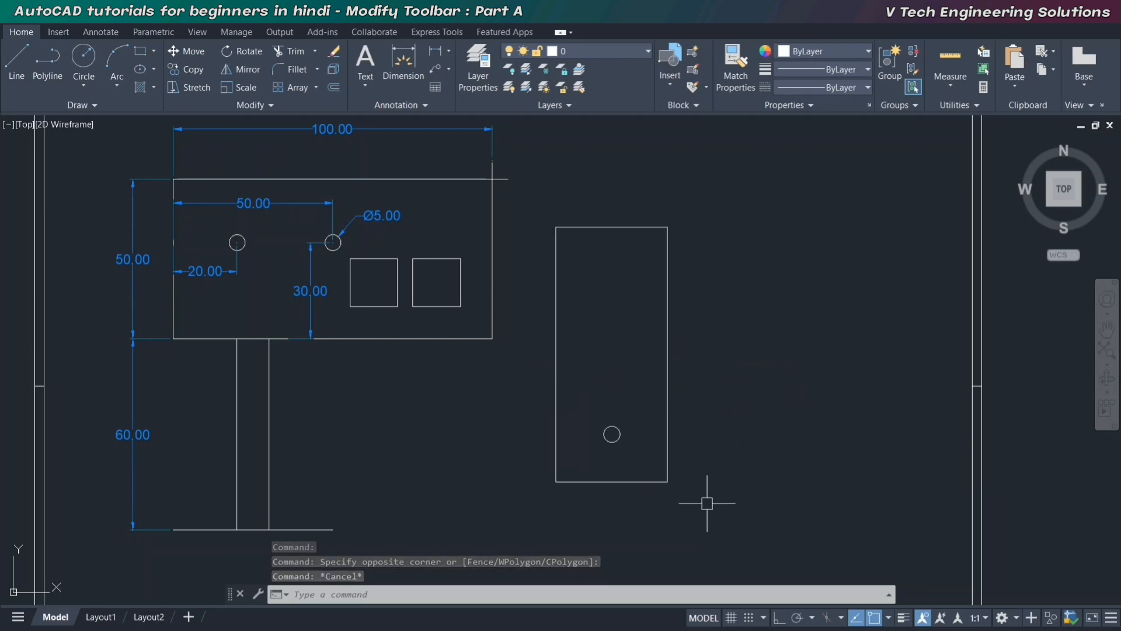
Try rotating the upright rectangle and its circle 45 degrees counterclockwise about the circle's center, and undo the rotation
click(704, 500)
click(540, 204)
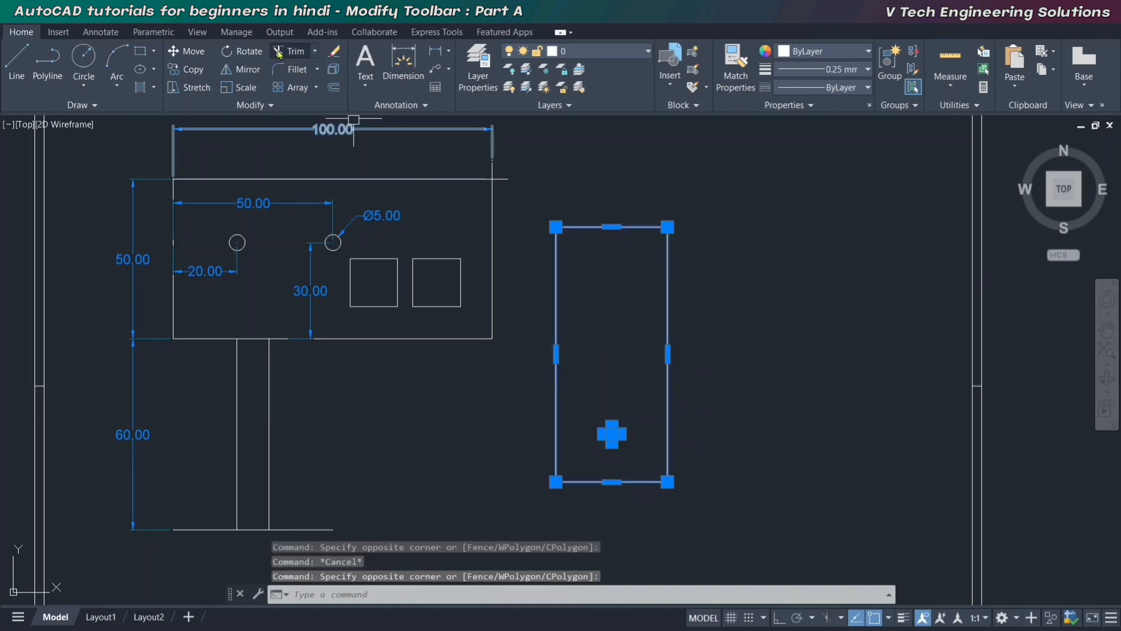
click(242, 51)
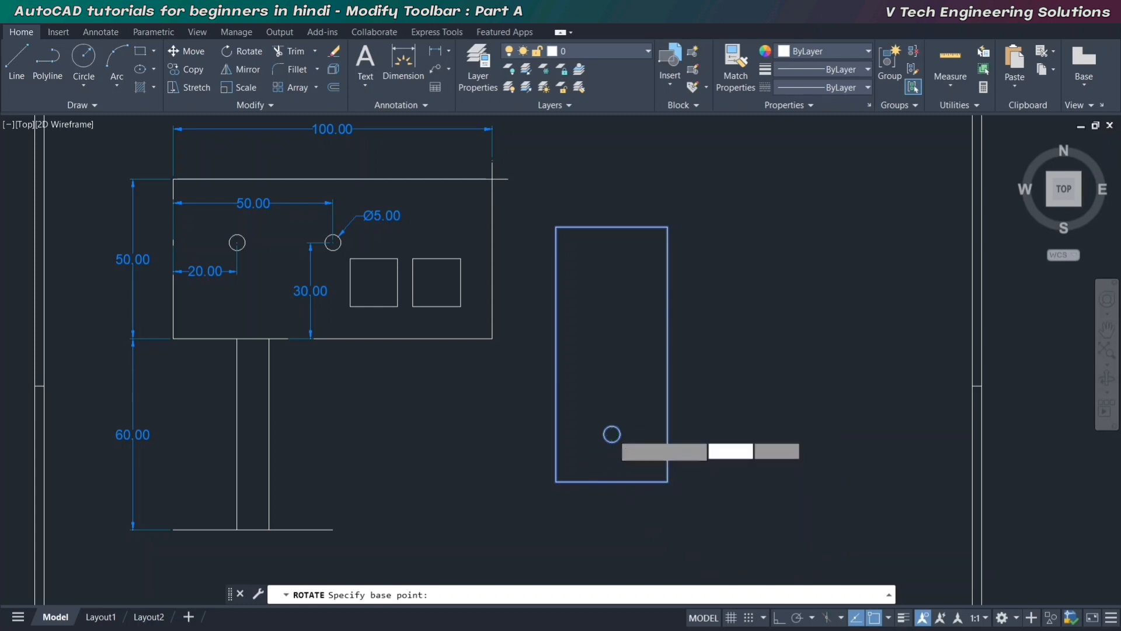
scroll(611, 433, up, 3)
scroll(613, 508, down, 5)
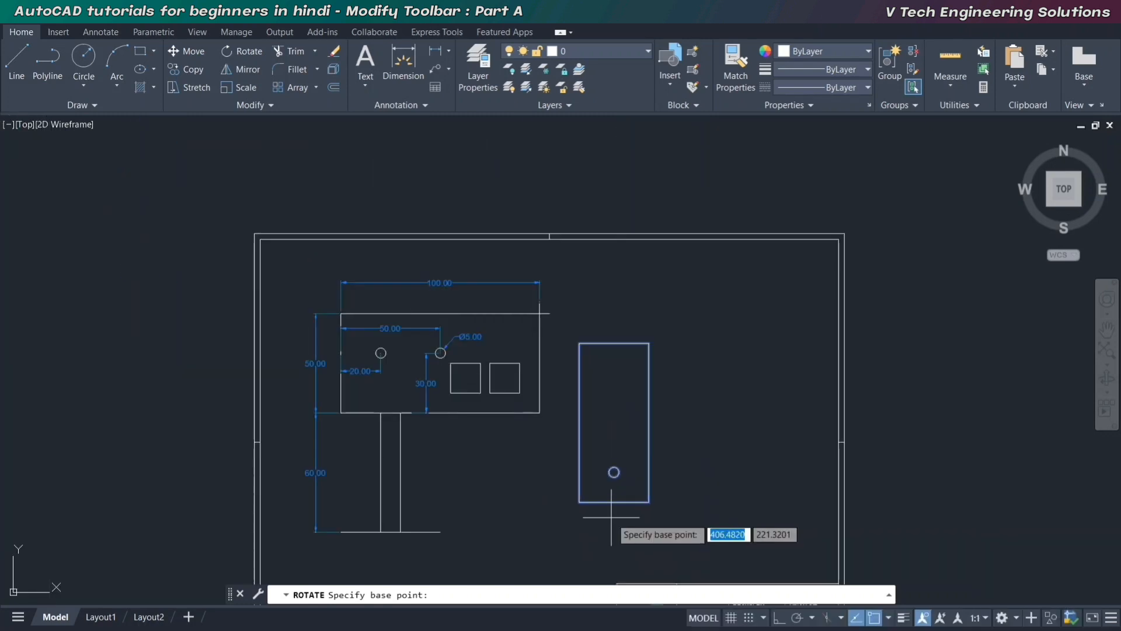
click(614, 471)
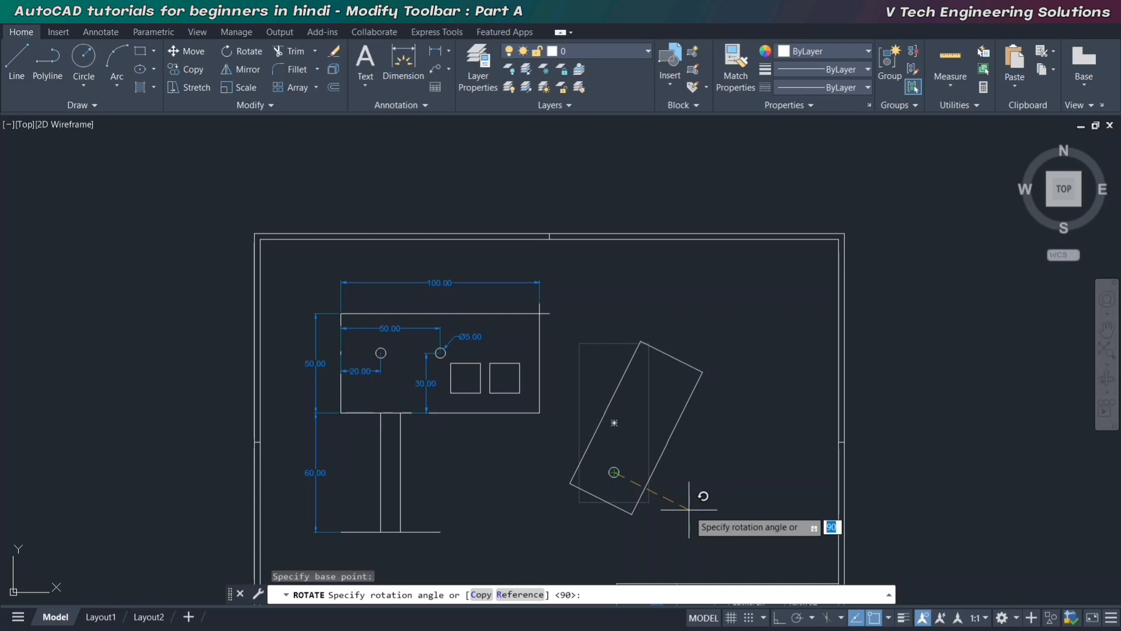
key(Return)
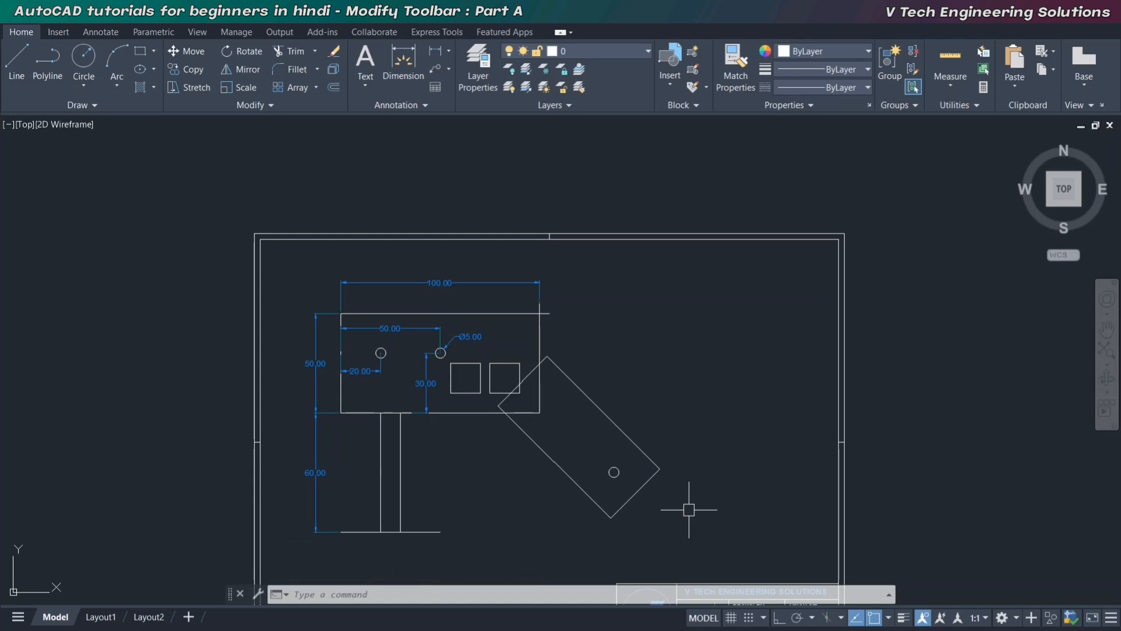
key(ctrl+z)
Rotate the upright rectangle and its circle 45 degrees clockwise about the circle's center
click(669, 502)
click(547, 195)
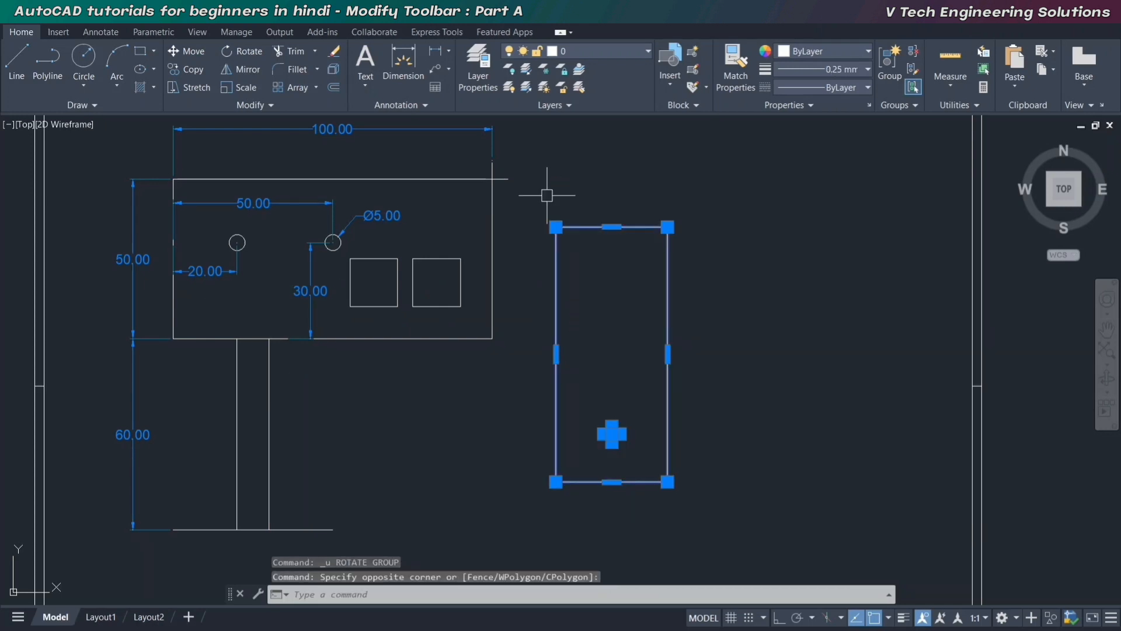
text(RO)
key(Return)
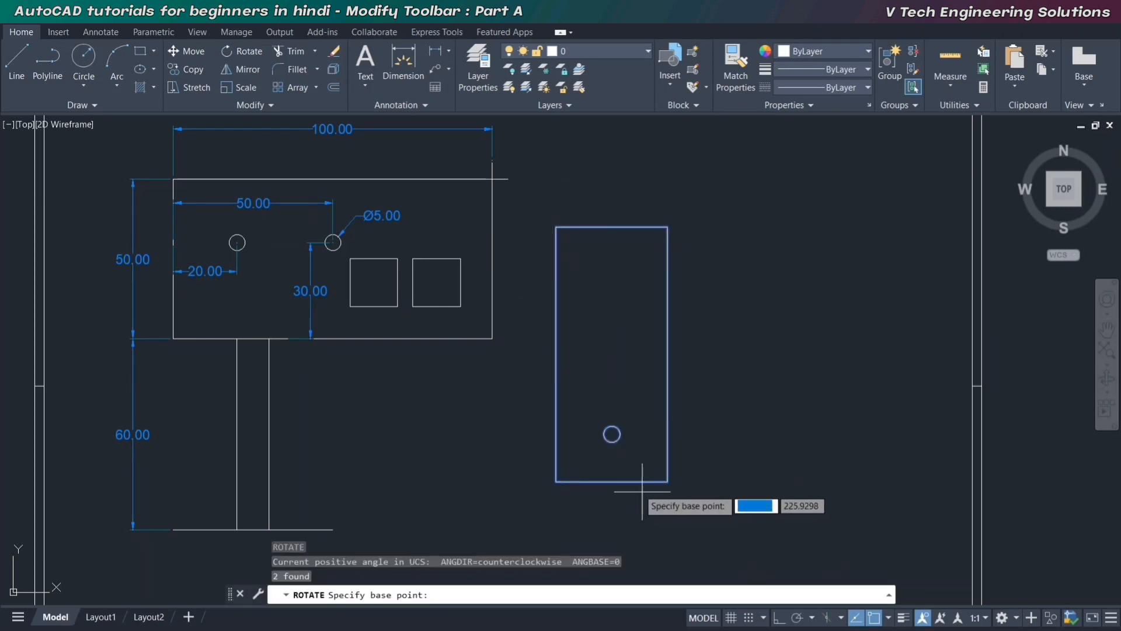
click(611, 434)
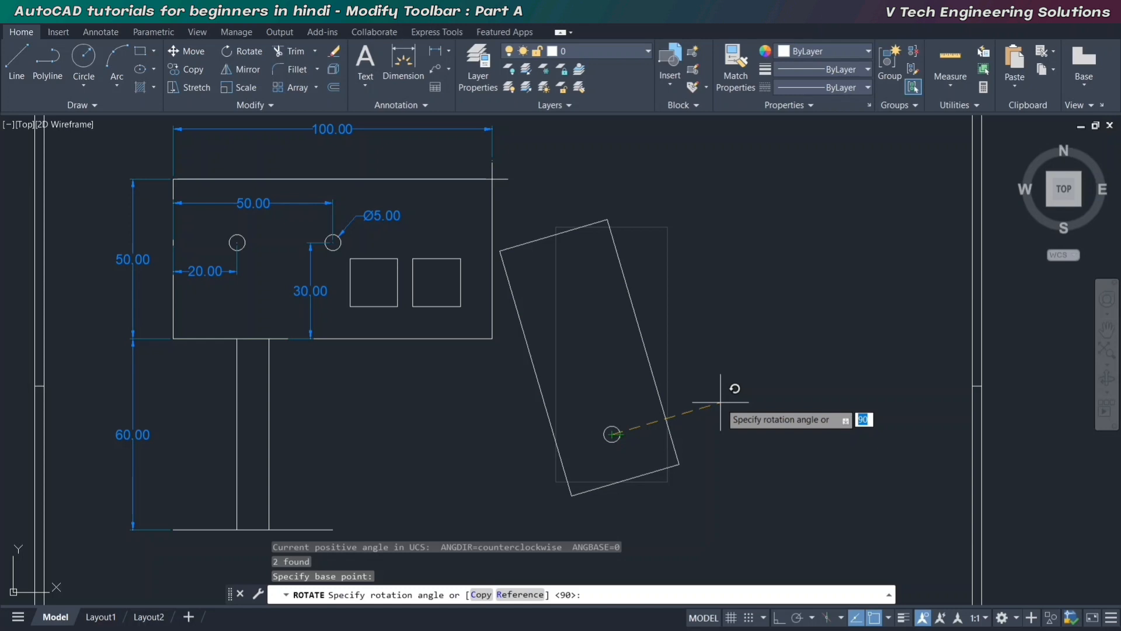
key(Return)
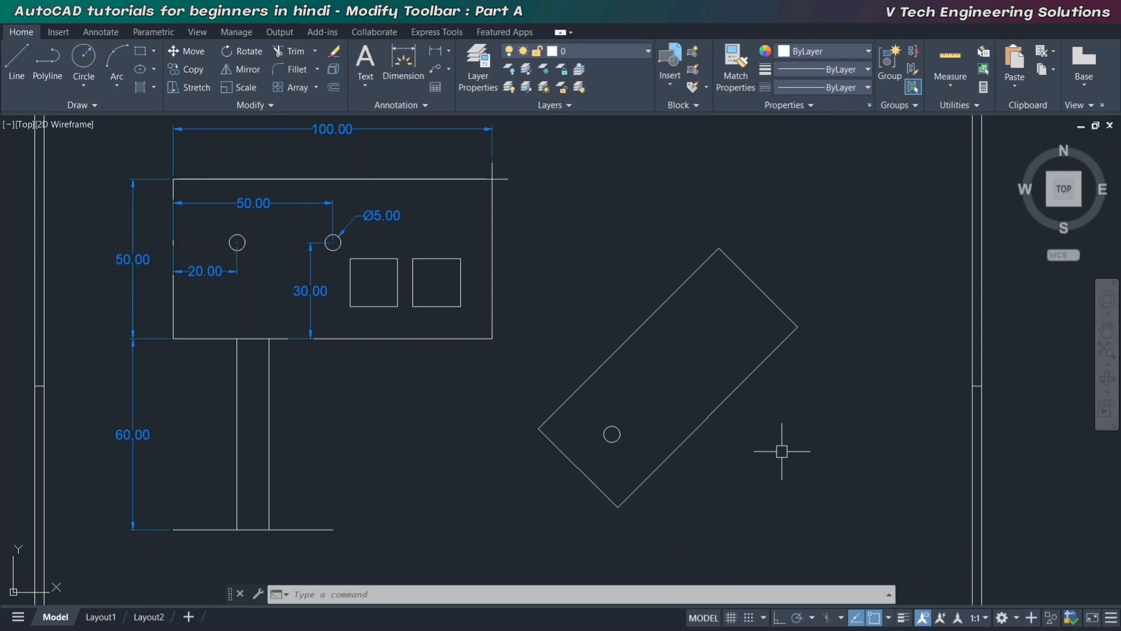
key(Return)
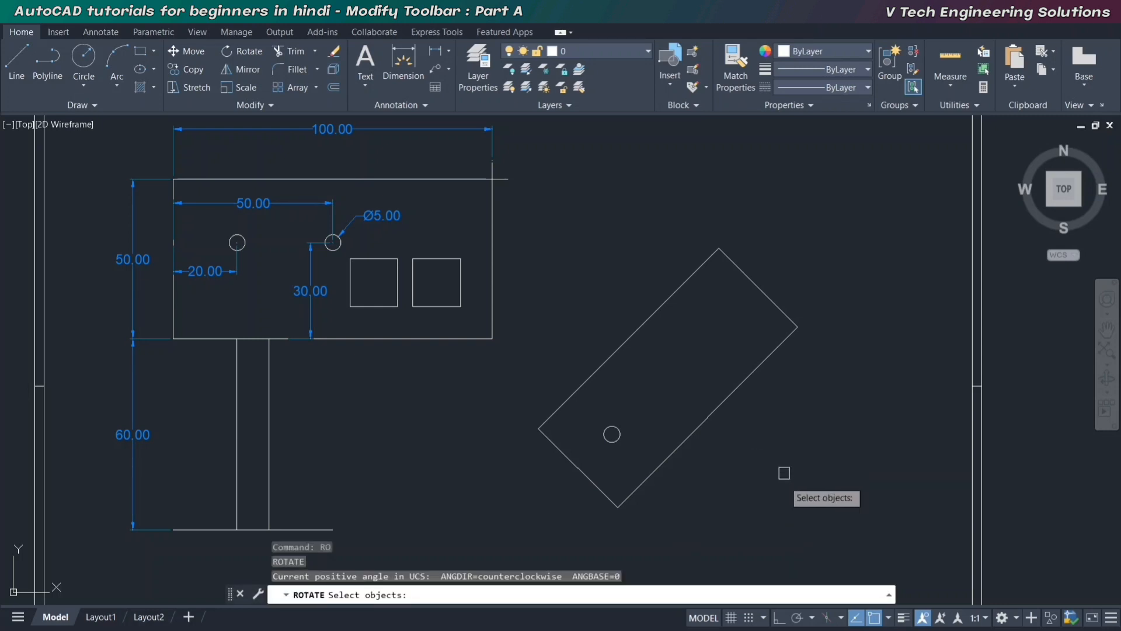
click(777, 496)
click(564, 367)
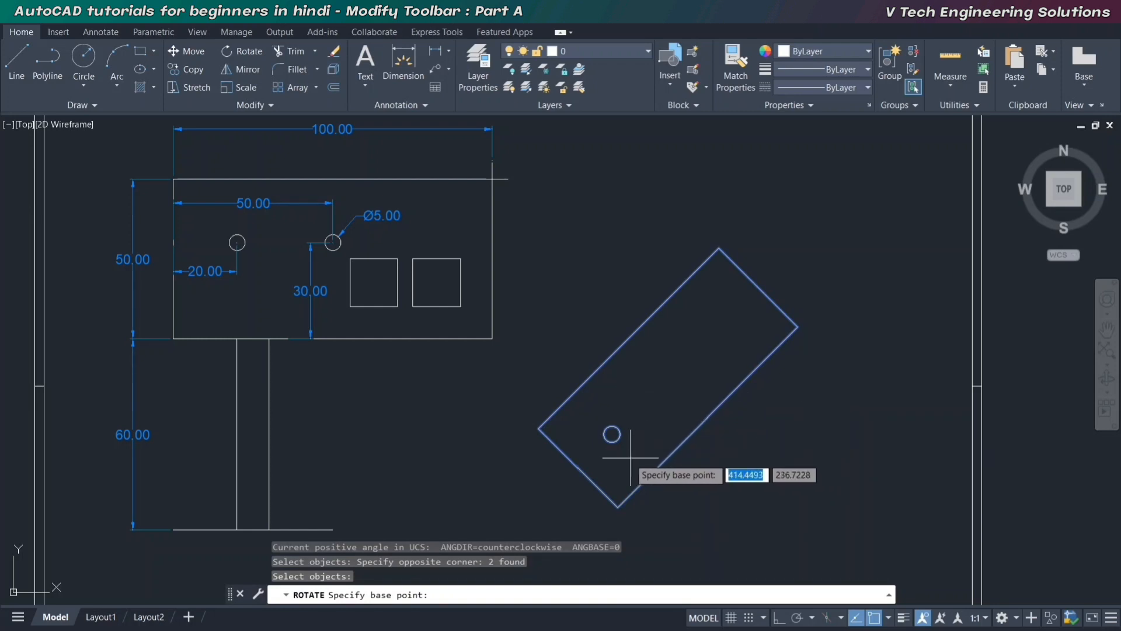
click(612, 434)
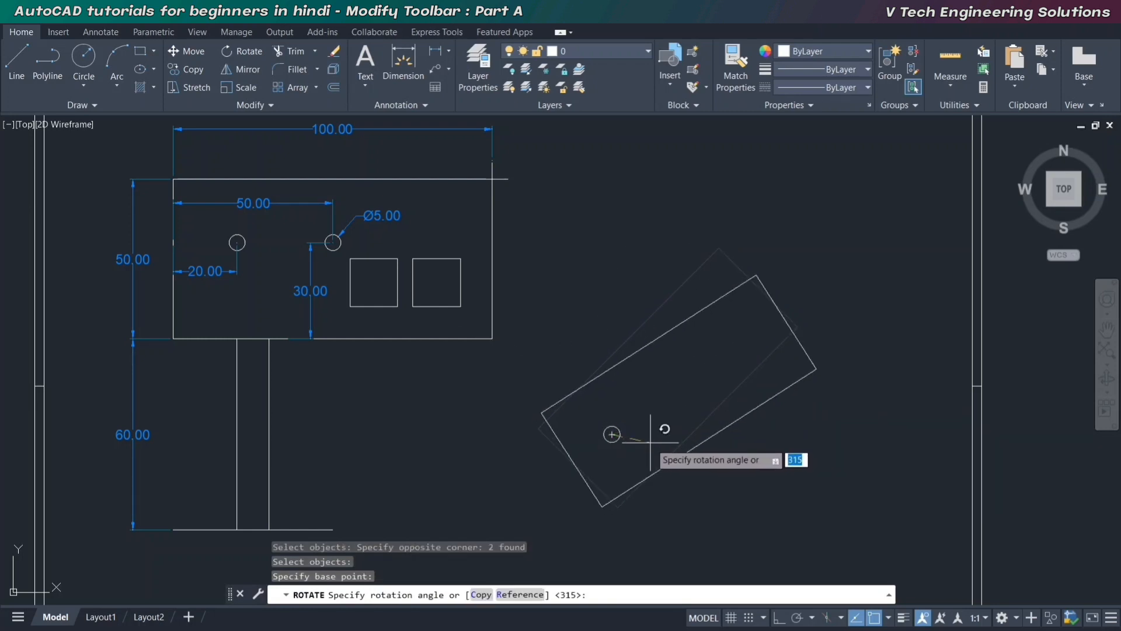
key(Escape)
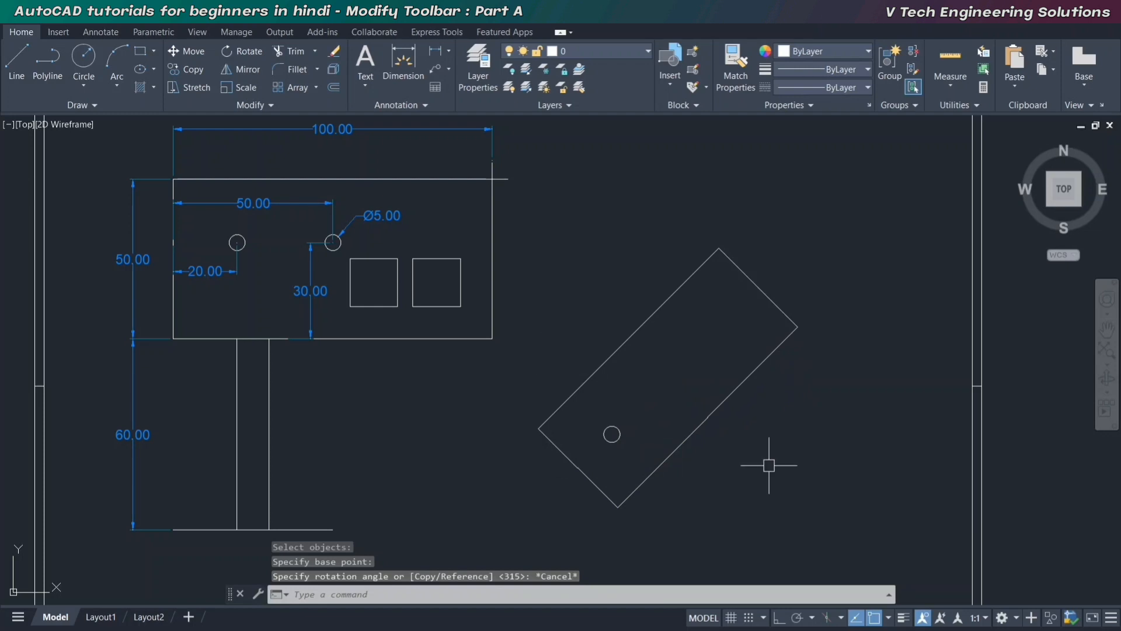
Undo the 45-degree clockwise rotation of the rectangle and its circle
key(ctrl+z)
key(ctrl+z)
key(ctrl+z)
Move the upright rectangle together with its circle upward and slightly to the left, inside the sheet border
click(722, 495)
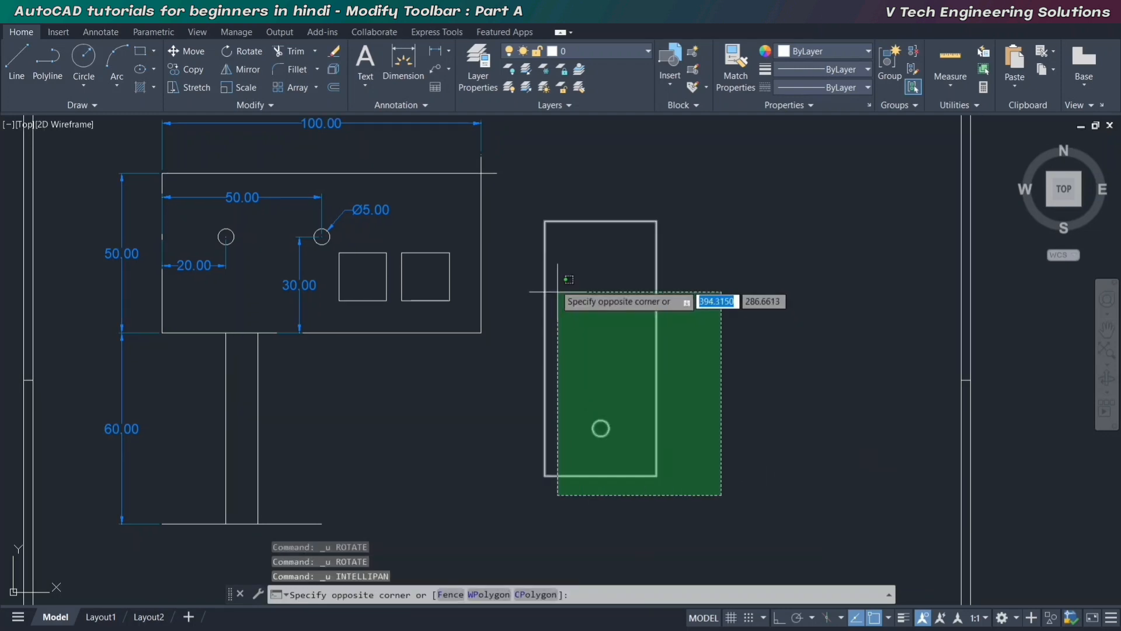
click(526, 224)
text(m)
key(Return)
click(719, 357)
middle_drag(704, 304, 709, 435)
click(692, 373)
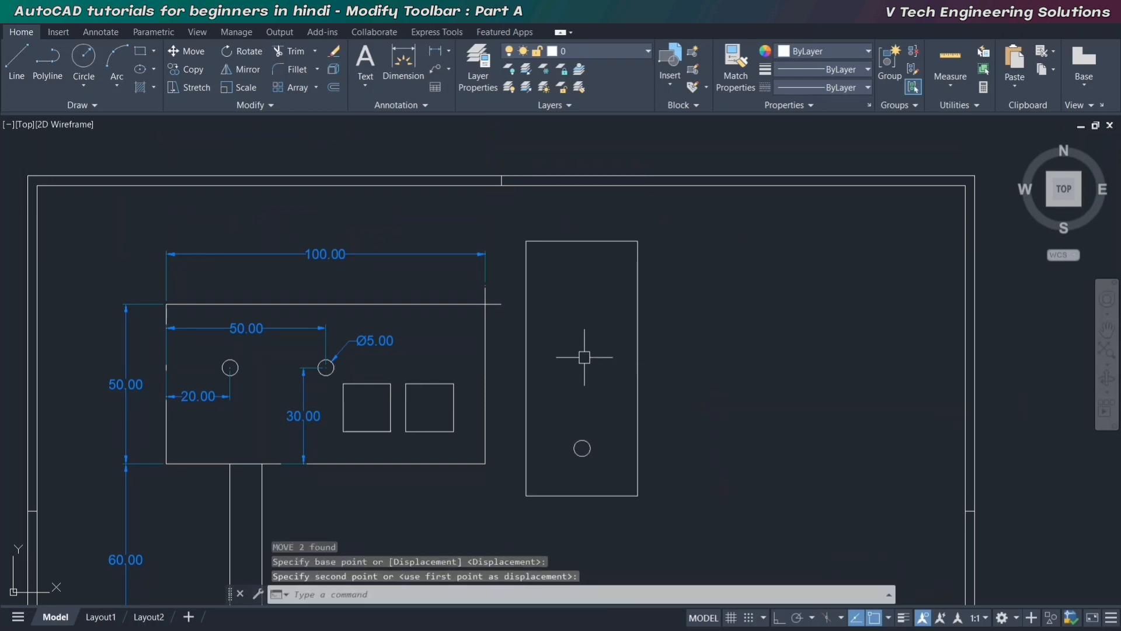
Draw a small upright rectangle about 5 units wide inside the upper-left part of the tall rectangle
scroll(583, 358, up, 2)
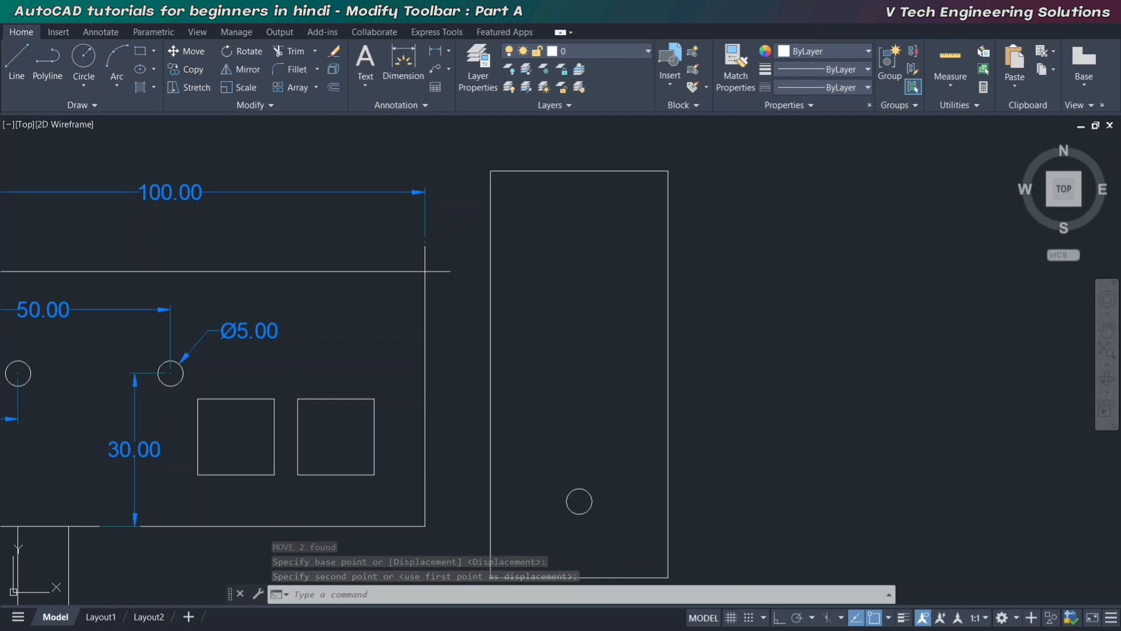
click(140, 51)
click(517, 267)
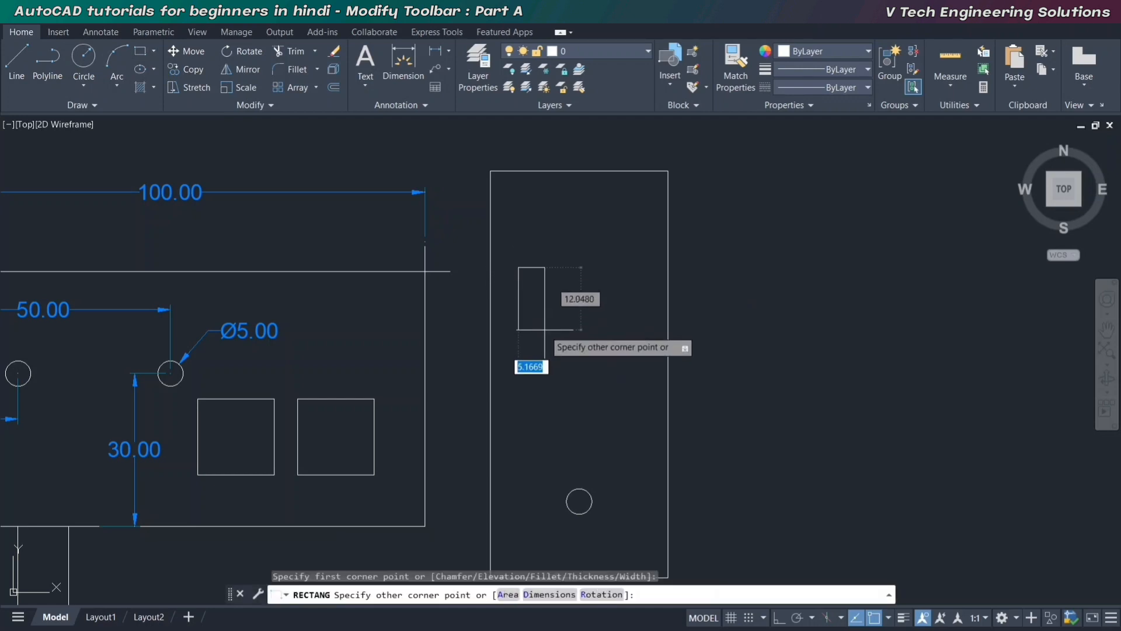
click(545, 330)
scroll(508, 317, up, 2)
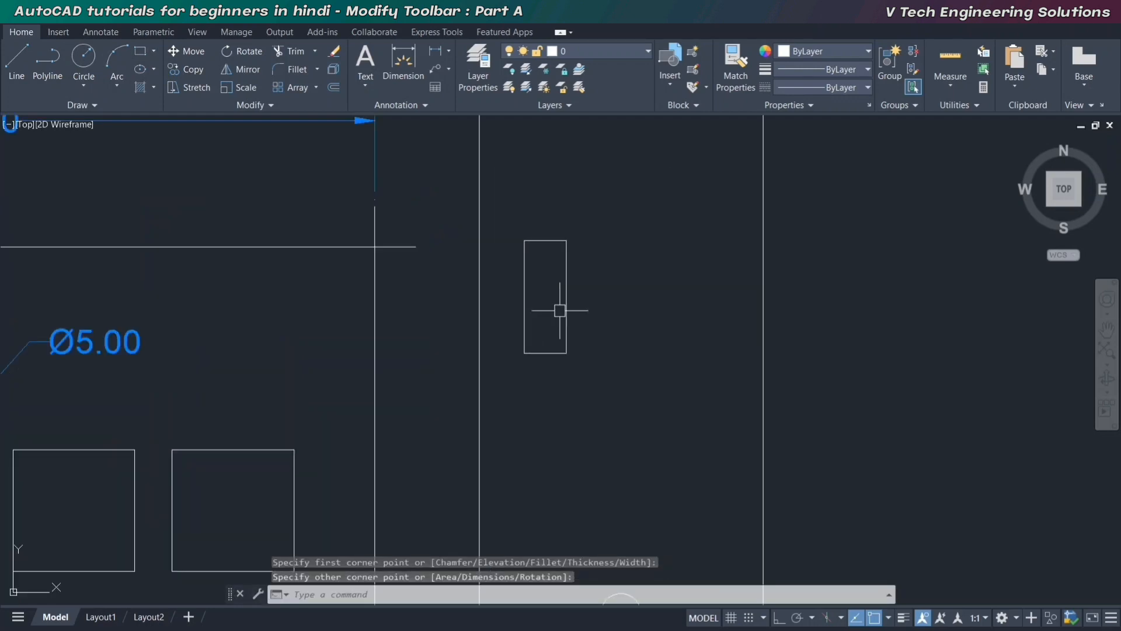
middle_drag(560, 310, 563, 330)
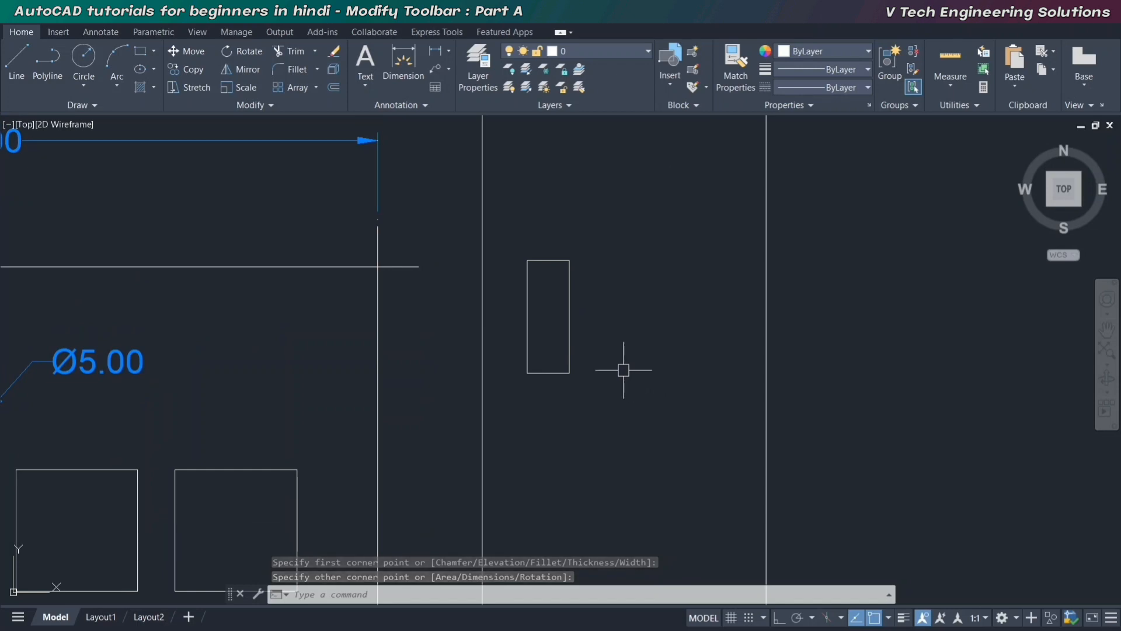
click(569, 328)
key(Escape)
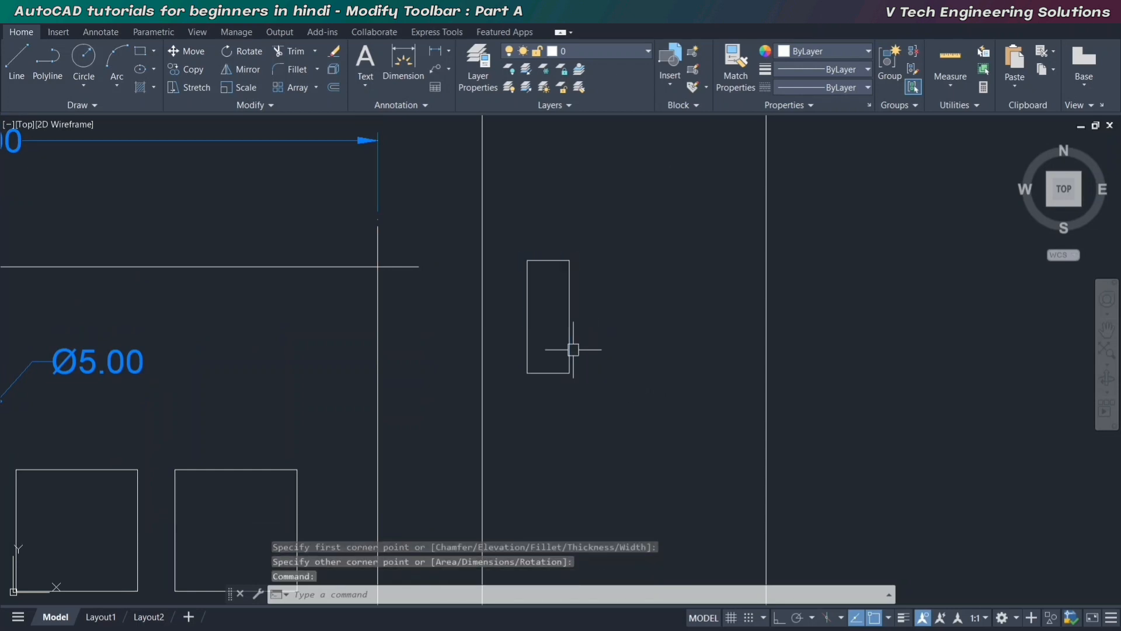
Rotate a copy of the small rectangle 90 degrees counterclockwise about its lower-right corner, keeping the original
scroll(573, 349, up, 2)
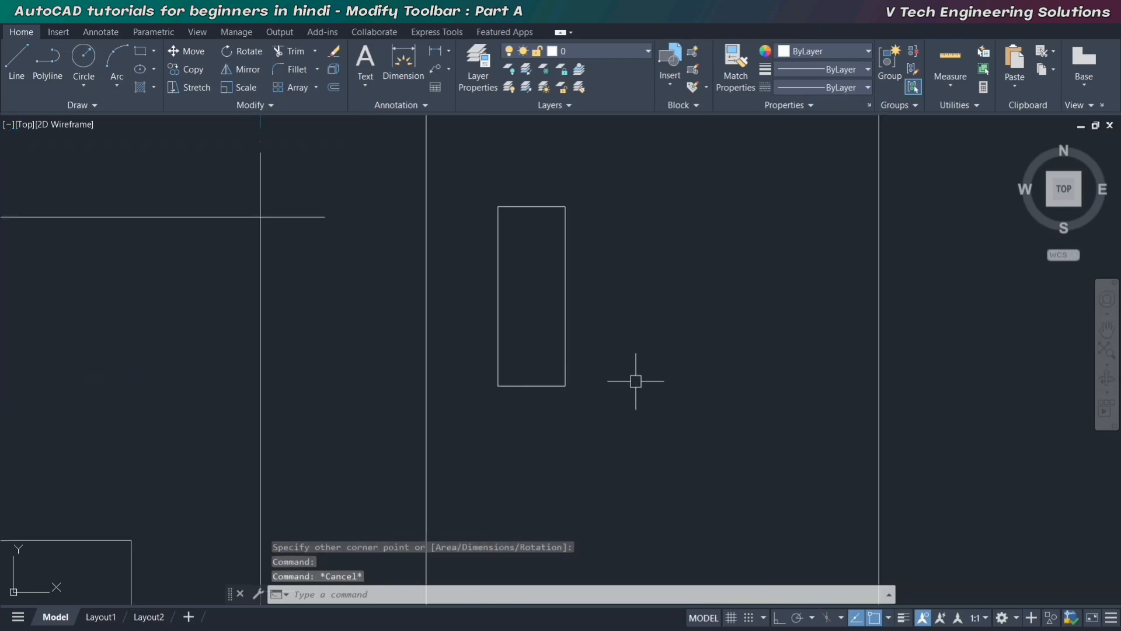
text(RO)
key(Return)
click(566, 325)
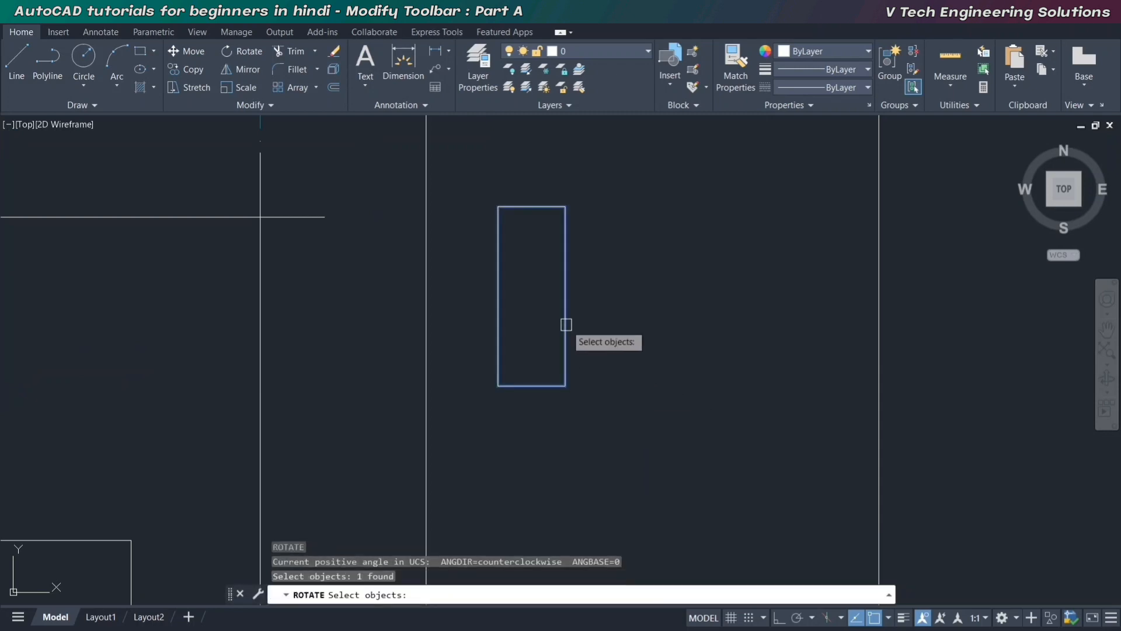
key(Return)
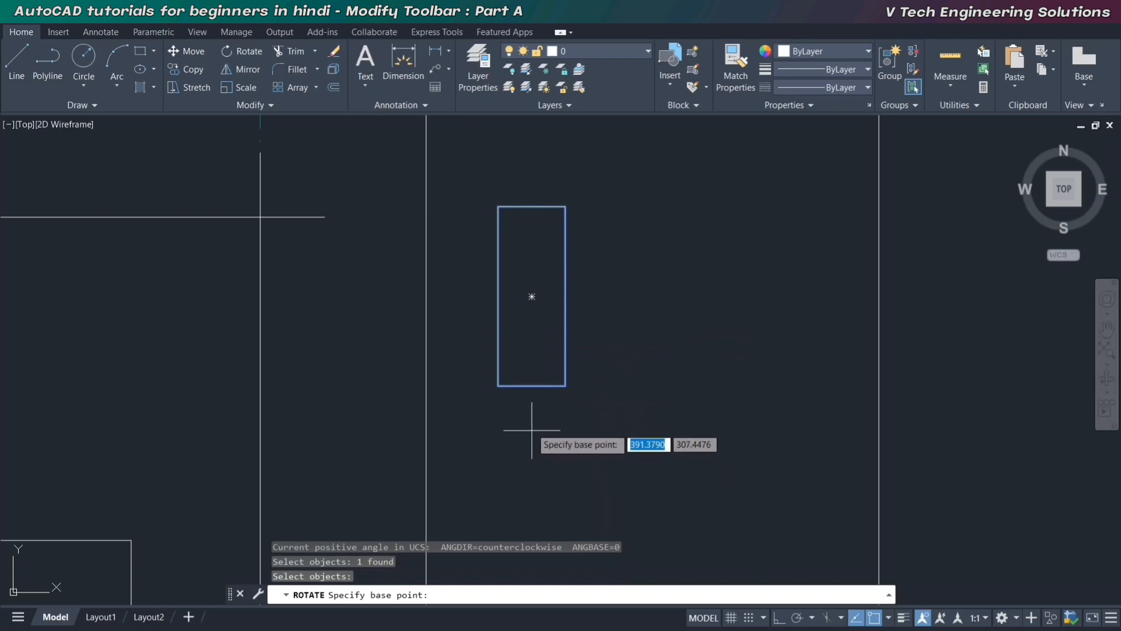
click(565, 386)
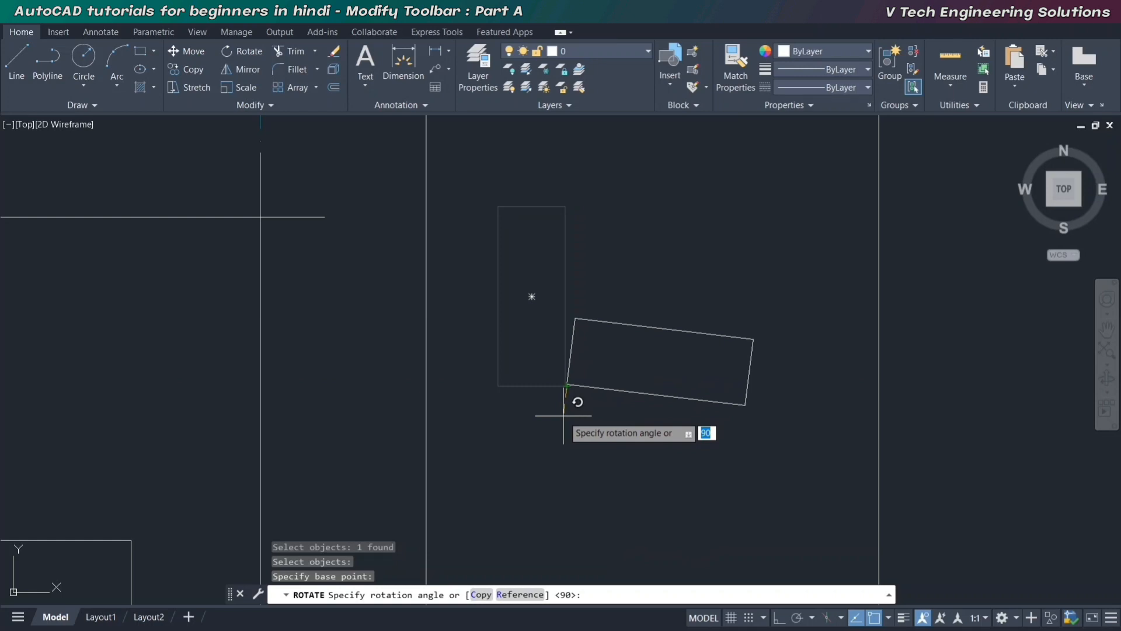
text(c)
key(Return)
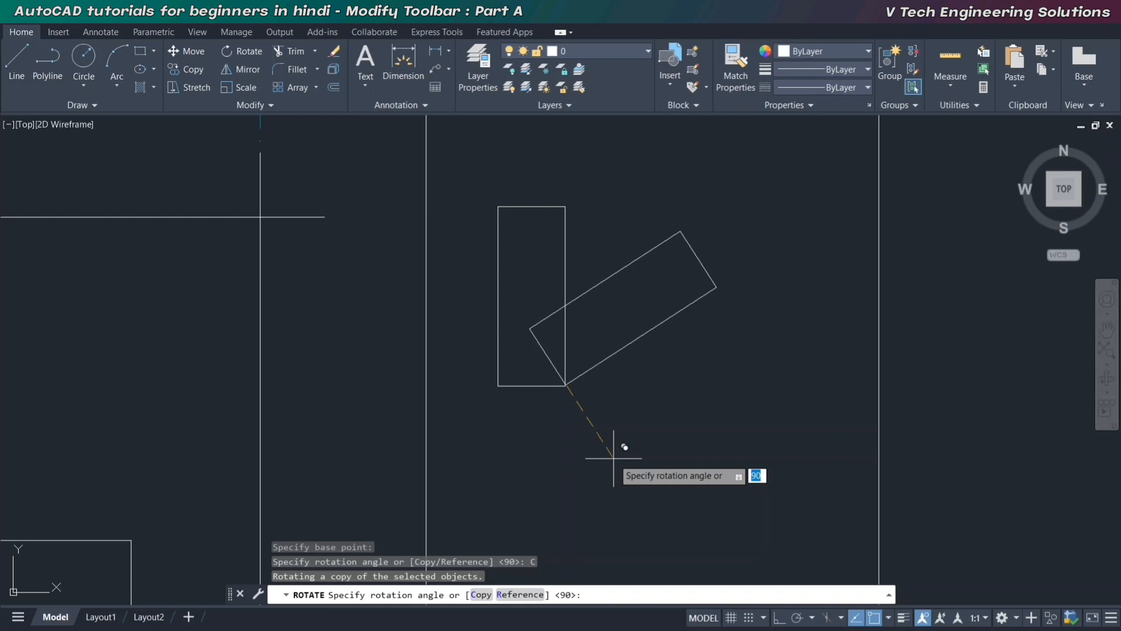
key(Return)
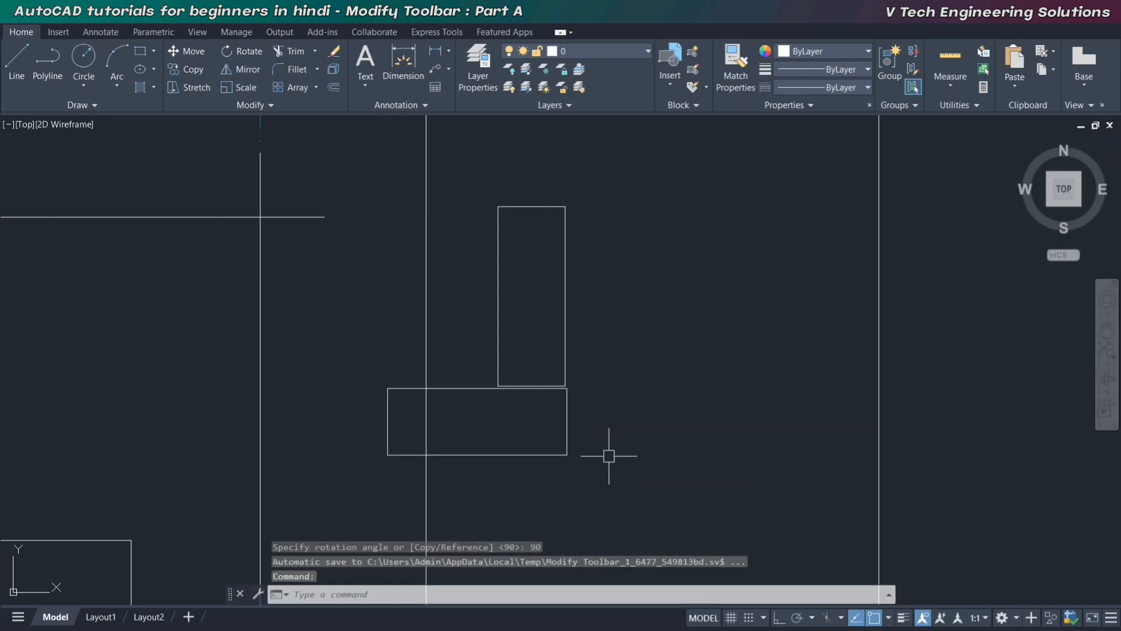
Try moving the rotated copy to the right, and undo both the move and the copy-rotation
click(573, 426)
text(M)
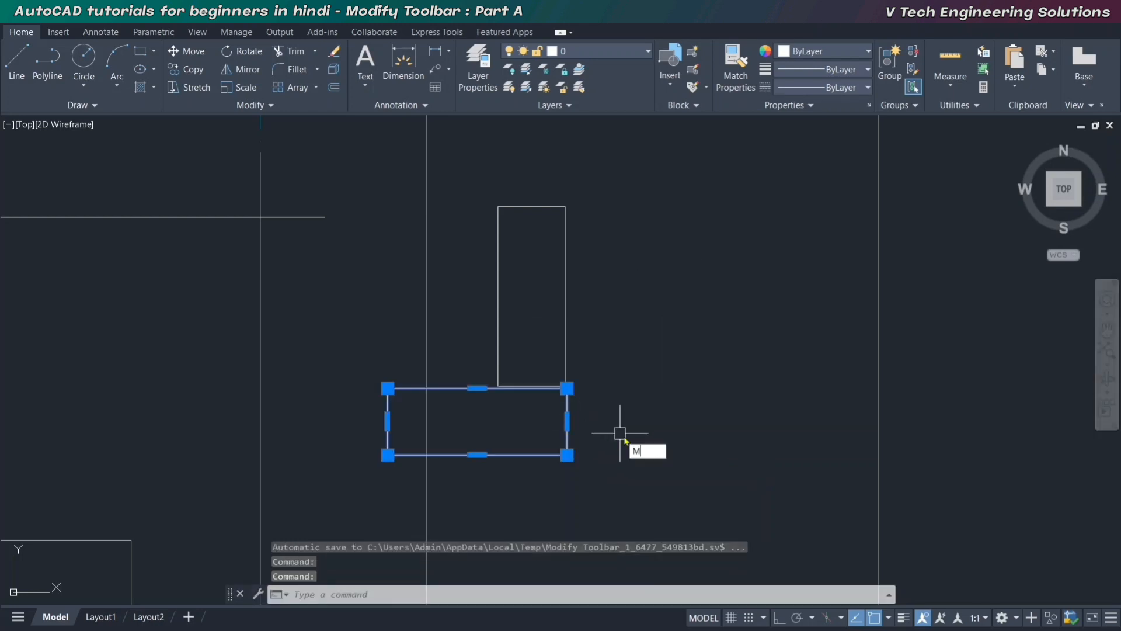
key(Return)
click(641, 420)
click(843, 399)
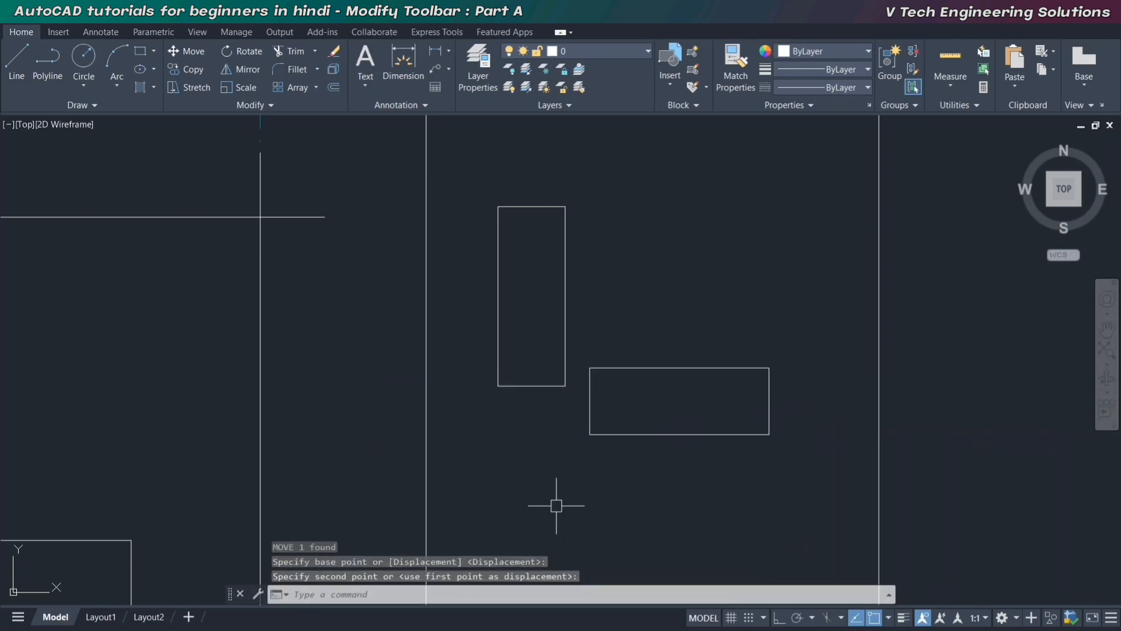
key(ctrl+z)
key(ctrl+z)
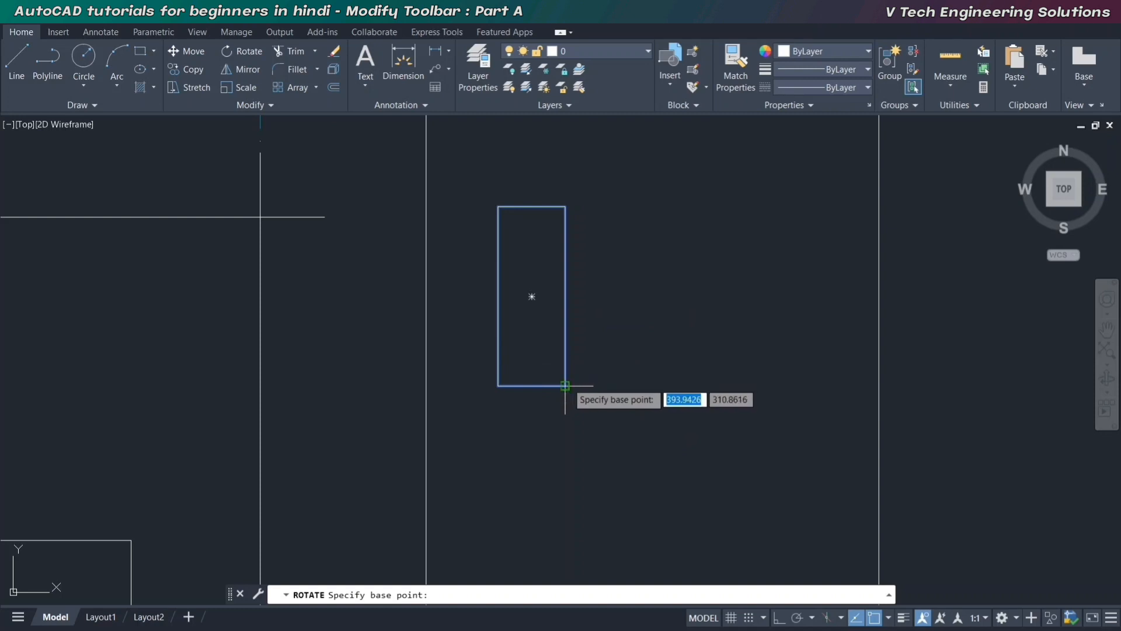
Rotate a copy of the small rectangle by -90 degrees about its lower-right corner, keeping the upright original
click(564, 385)
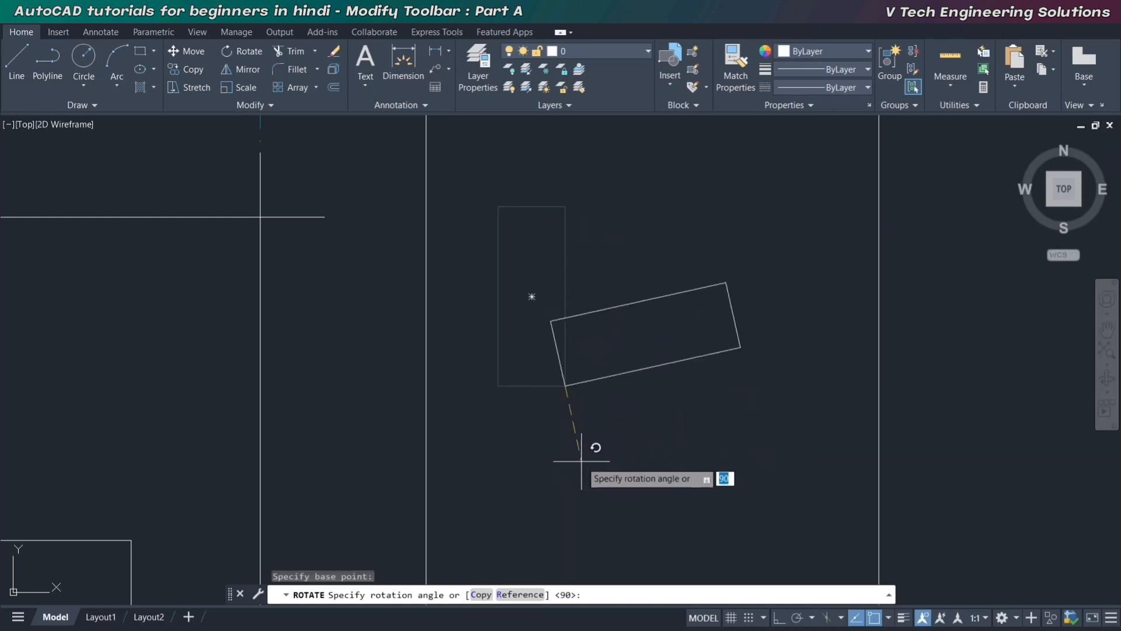
text(C)
key(Return)
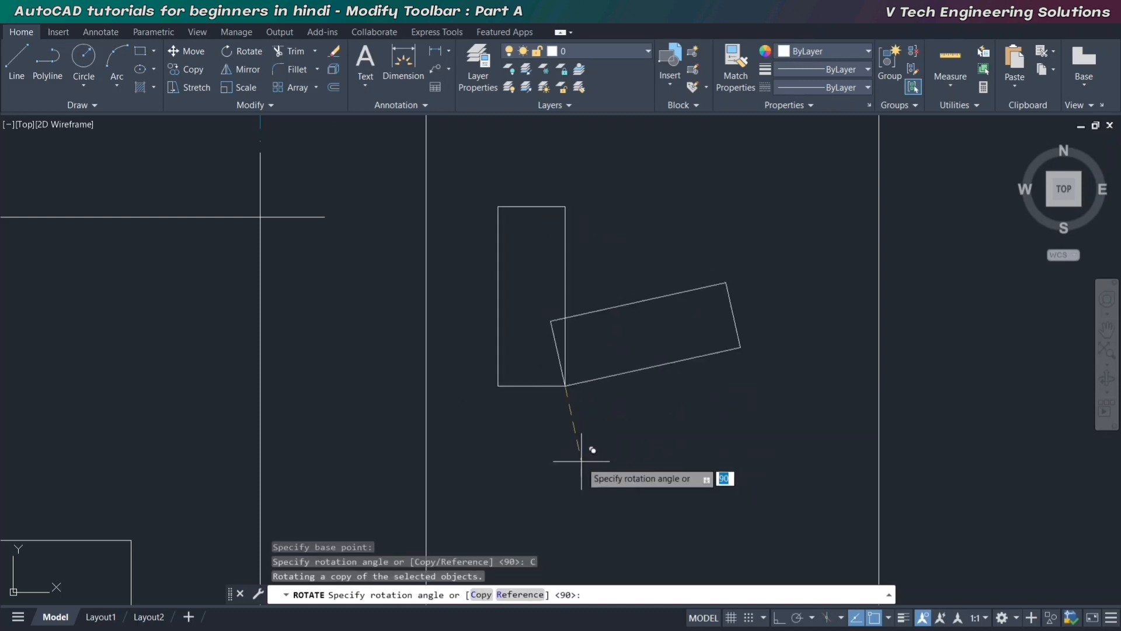
text(-90)
key(Return)
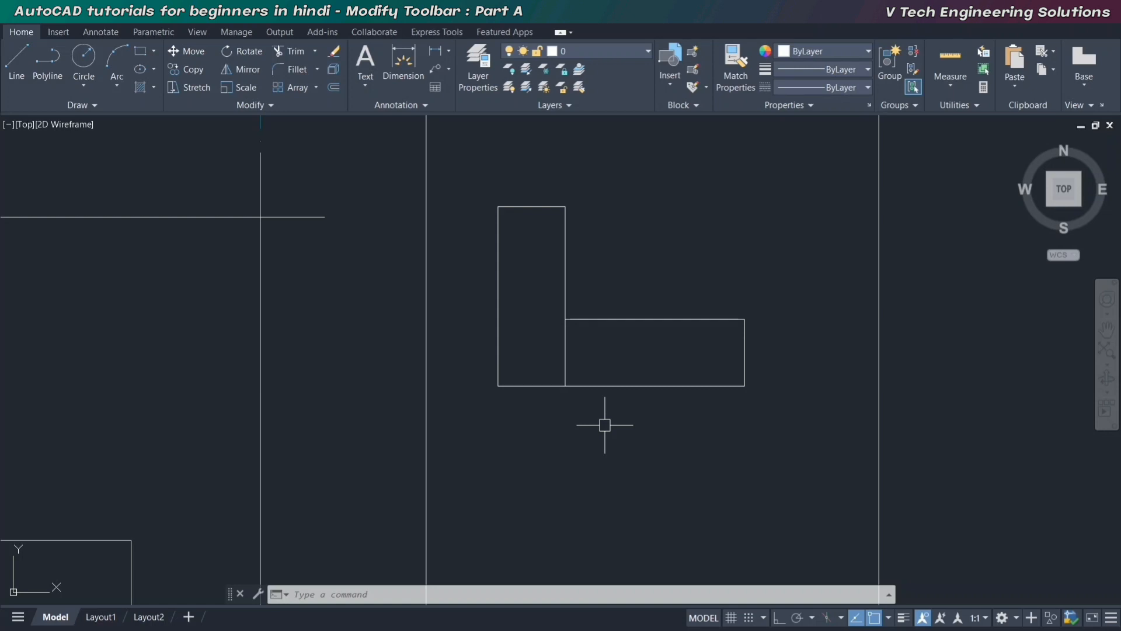
Delete the horizontal rotated copy beside the small upright rectangle
click(756, 408)
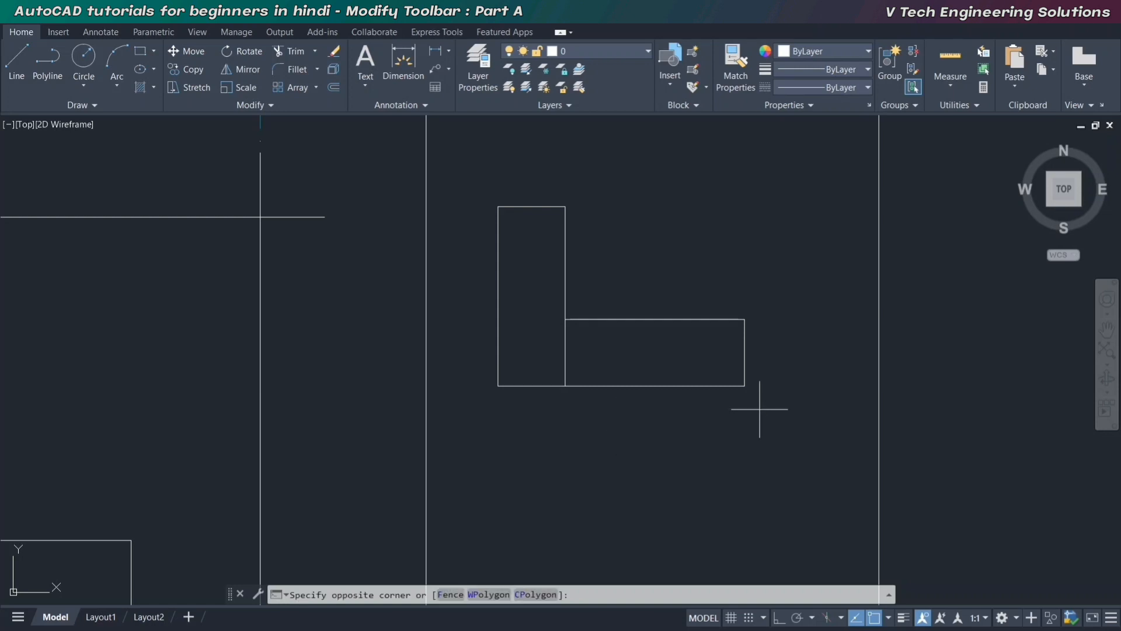
click(728, 321)
key(Delete)
Rotate the small rectangle about its lower-right corner with the Reference option, using the corner-to-top-midpoint direction as reference and a freehand new angle toward the upper right
text(ro)
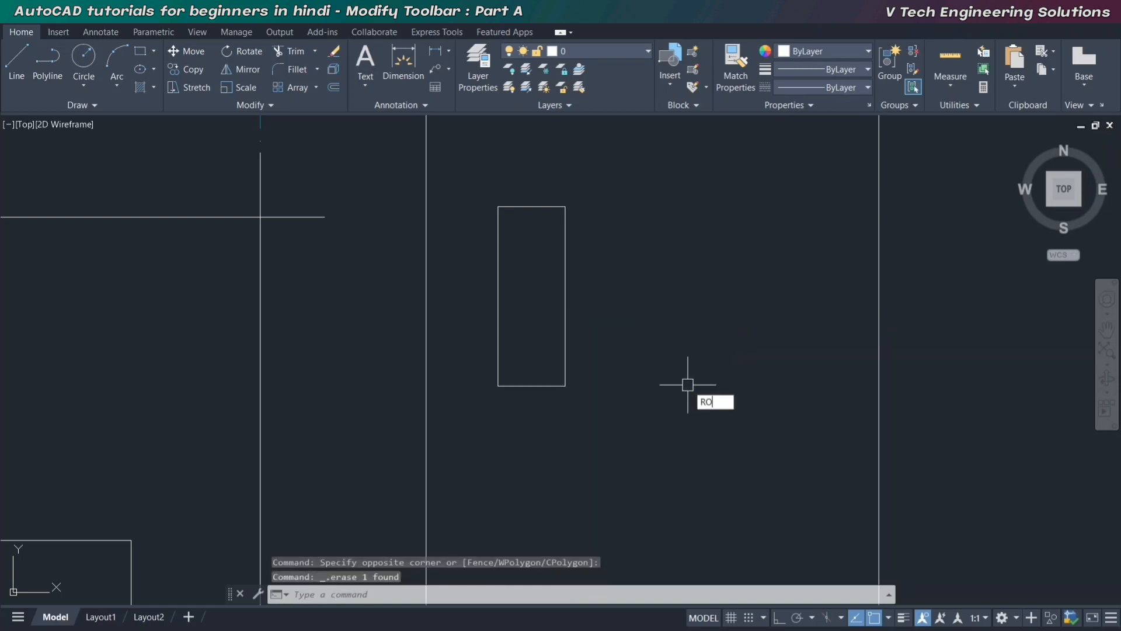
key(Return)
click(573, 392)
click(538, 355)
key(Return)
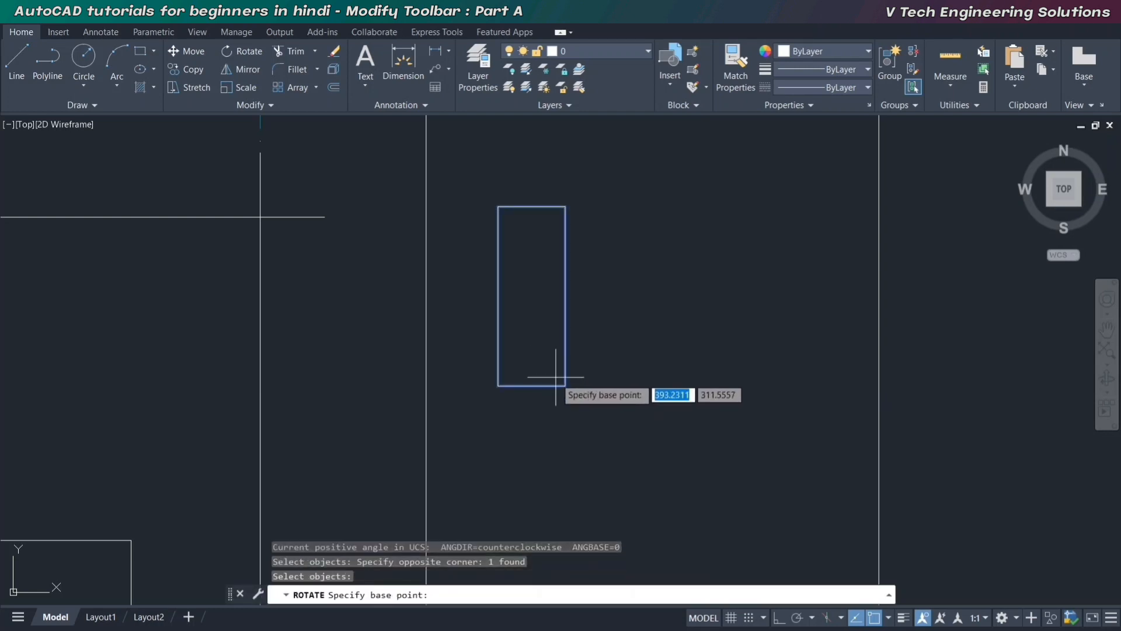
click(565, 385)
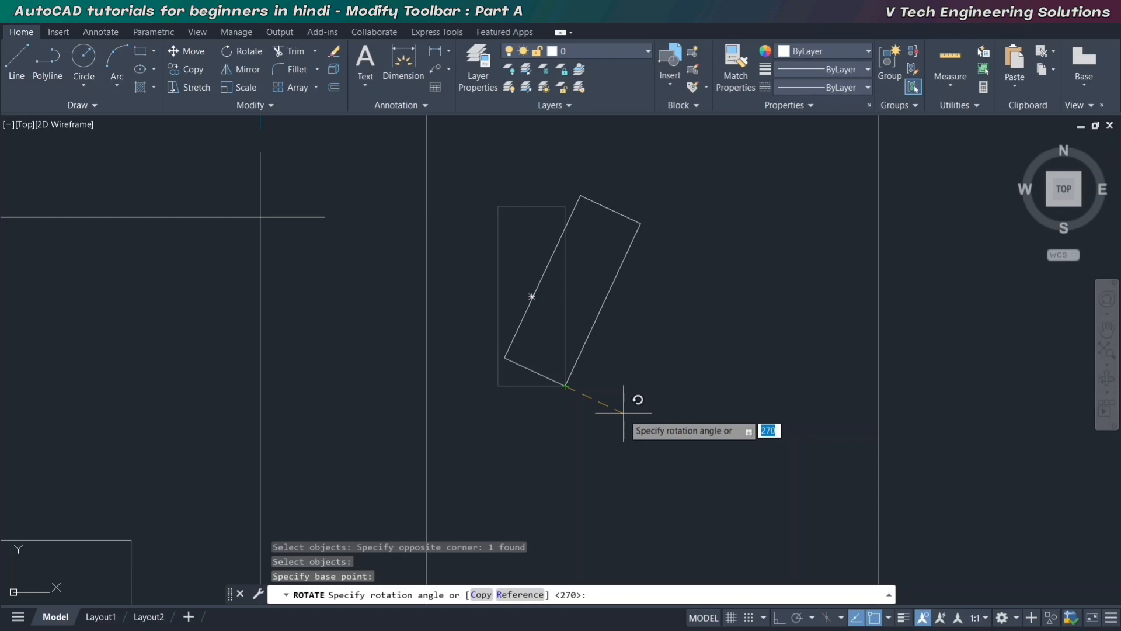
text(R)
key(Return)
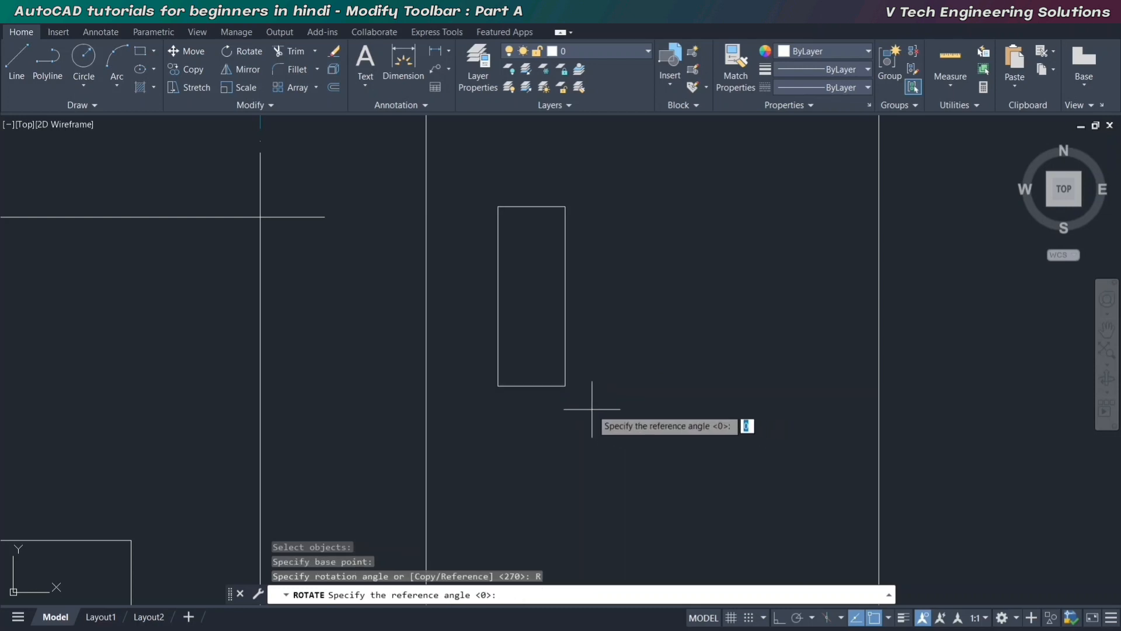
click(564, 385)
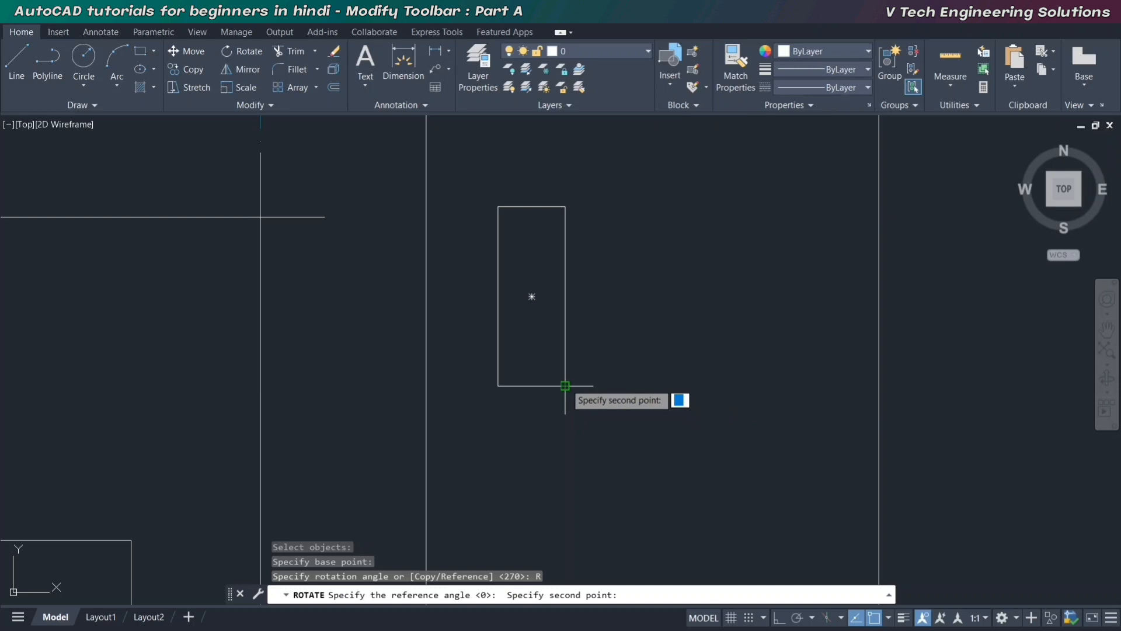
click(532, 205)
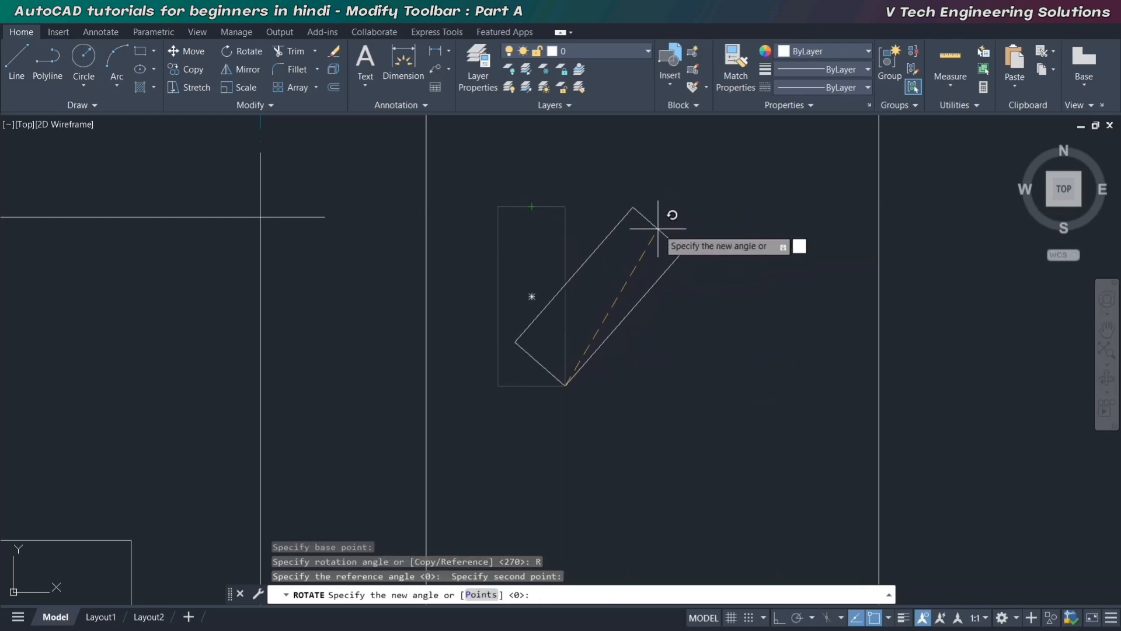
click(705, 265)
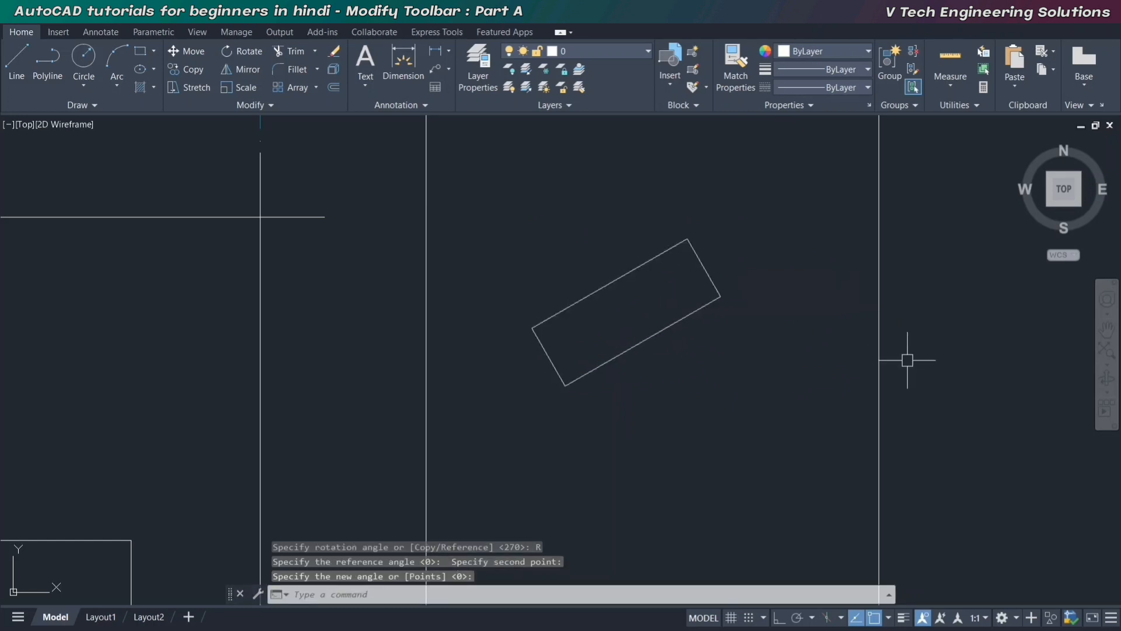
Draw a diagonal line through the tilted rectangle between the tall rectangle's sides, and undo both the line and the reference rotation
click(16, 62)
click(426, 424)
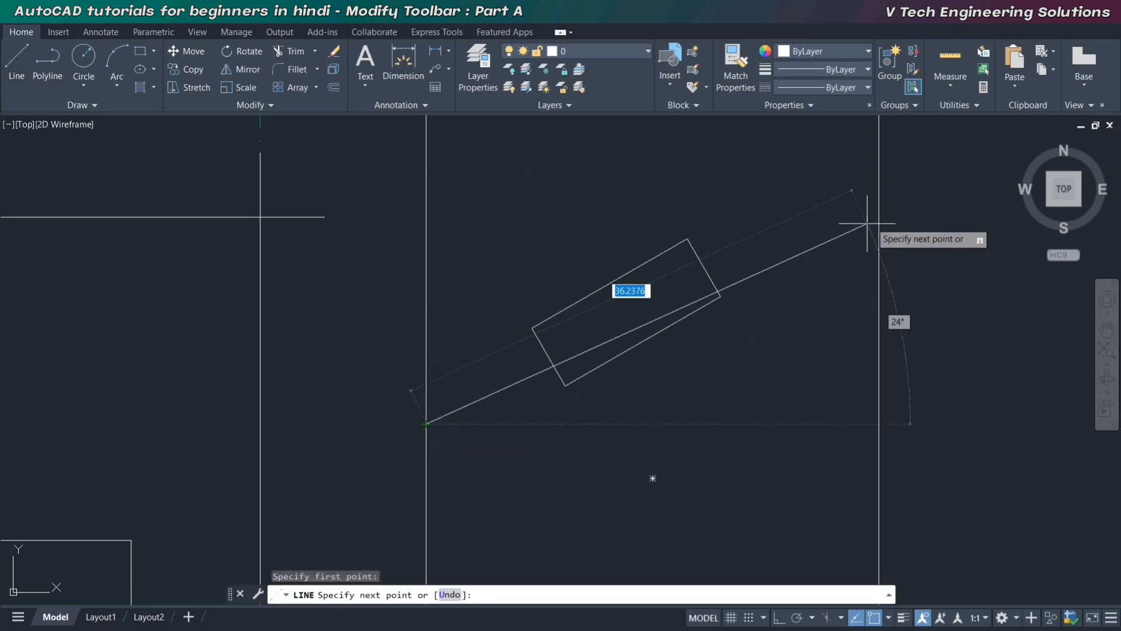
click(879, 158)
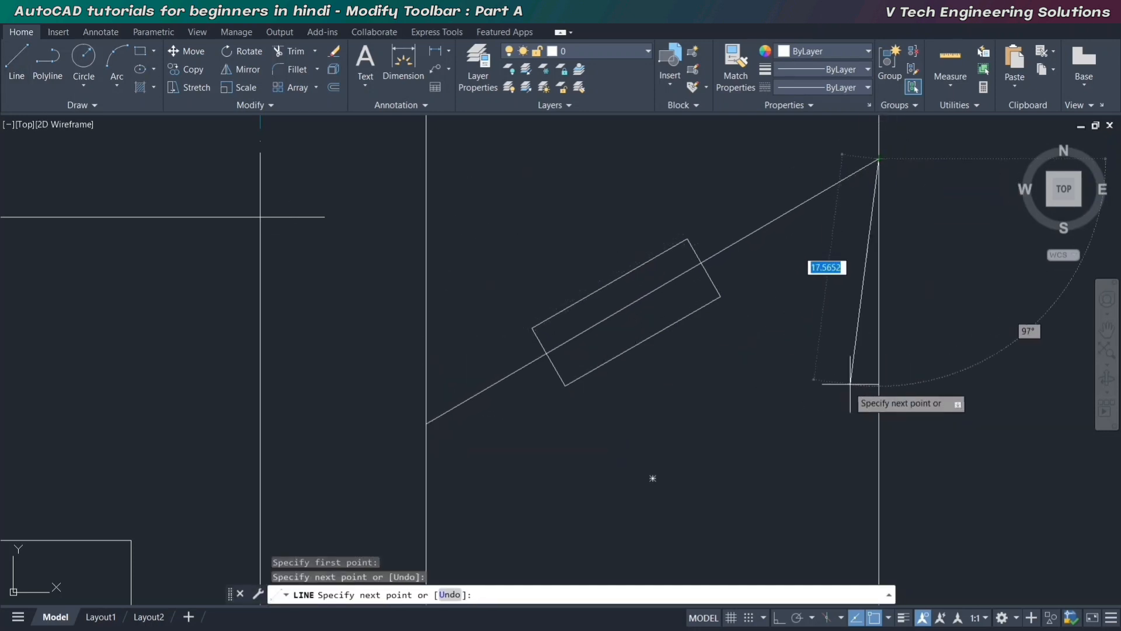
key(Escape)
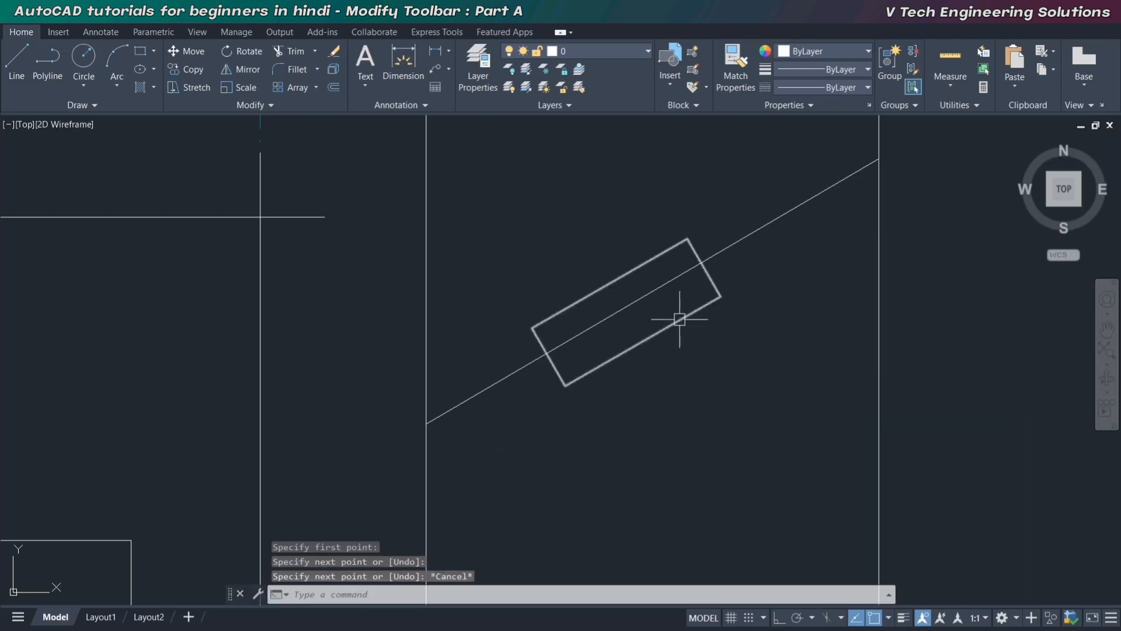
key(ctrl+z)
key(ctrl+z)
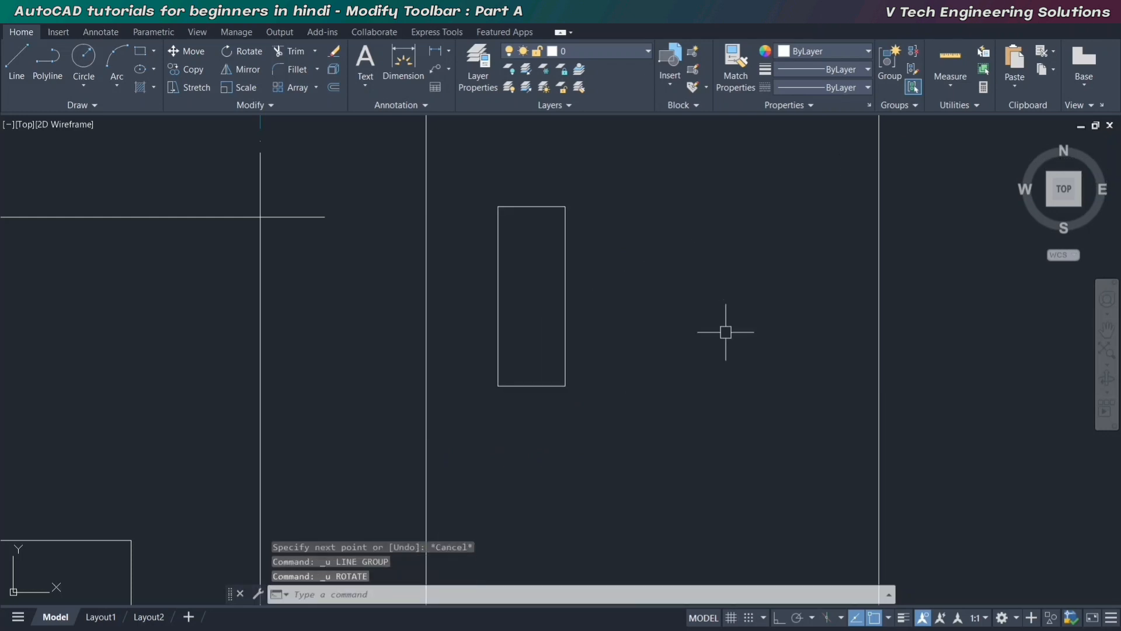
Draw a diagonal line between the tall rectangle's two long sides, rising to the right just below the small upright rectangle
text(l)
key(Return)
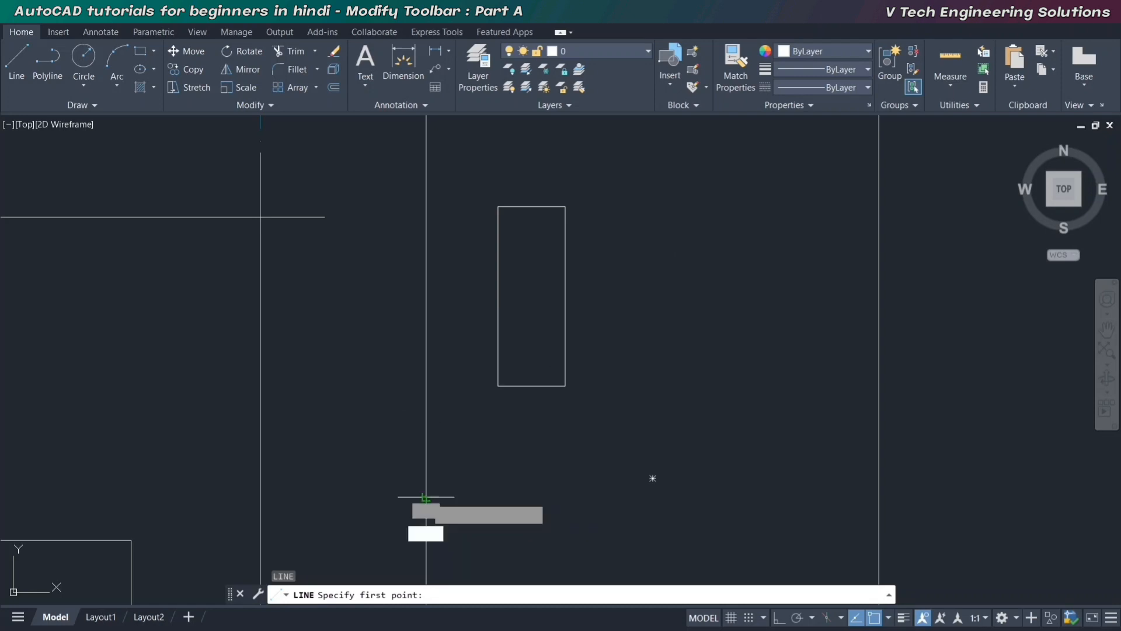
click(426, 497)
click(878, 148)
key(Escape)
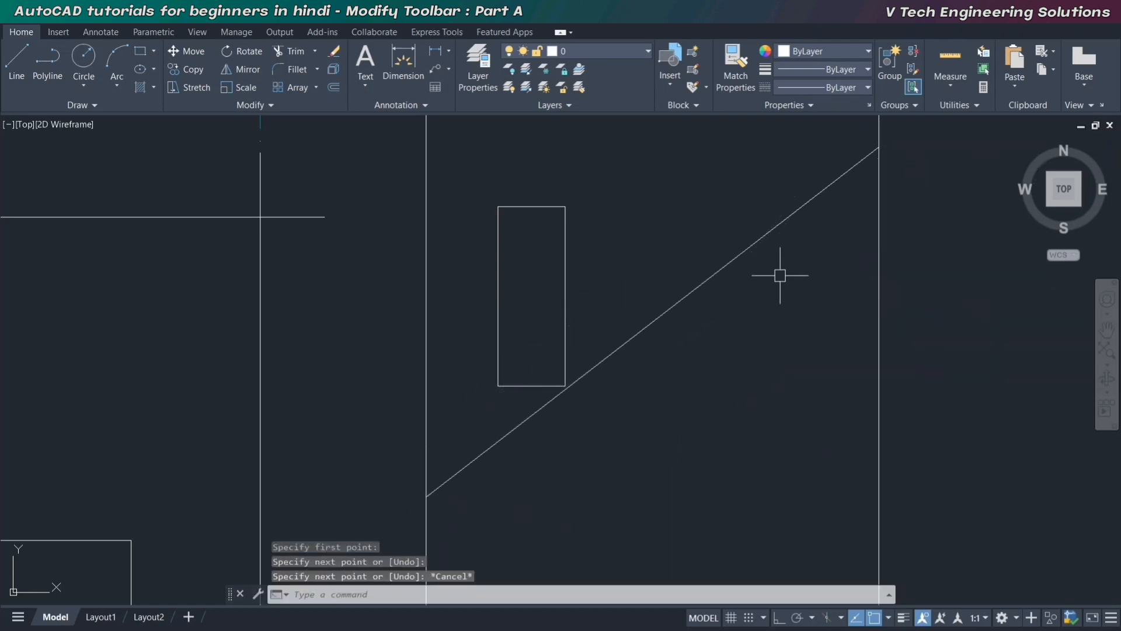
Rotate the small rectangle about its bottom-edge midpoint with the Reference option, from the bottom-to-top midpoint direction to a point on the diagonal line
click(566, 268)
click(241, 52)
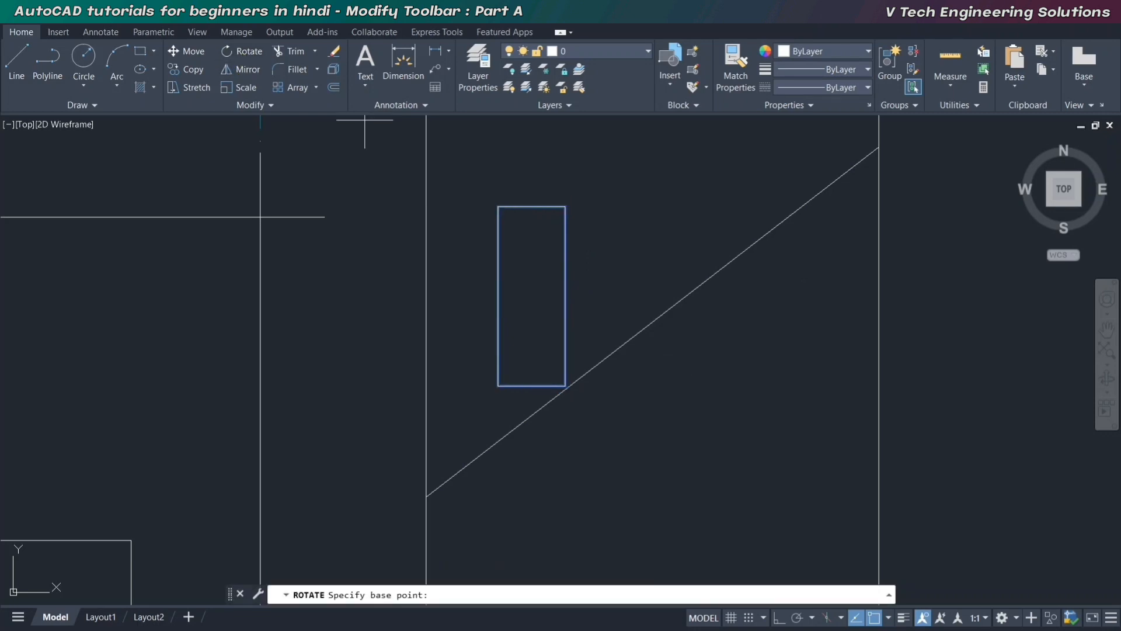
click(531, 384)
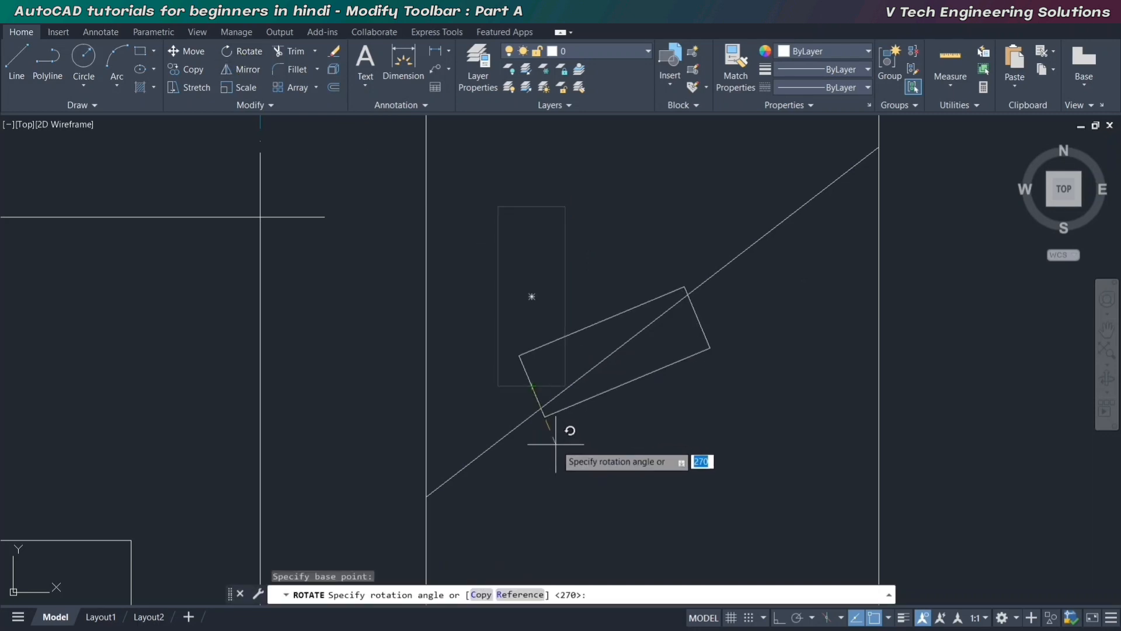
text(R)
key(Return)
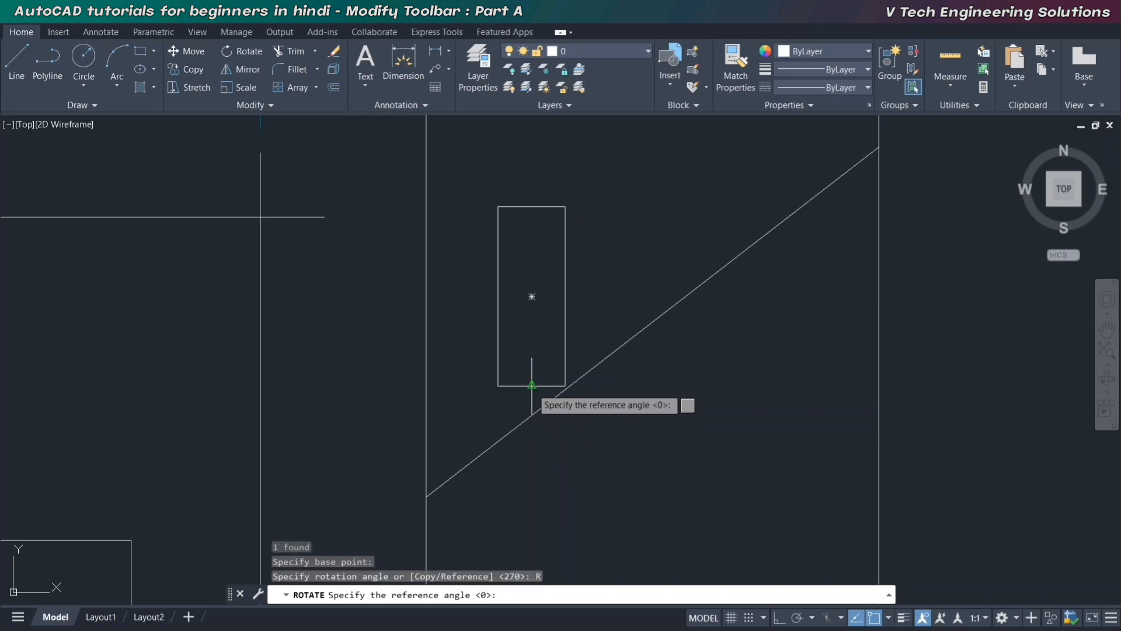
click(531, 385)
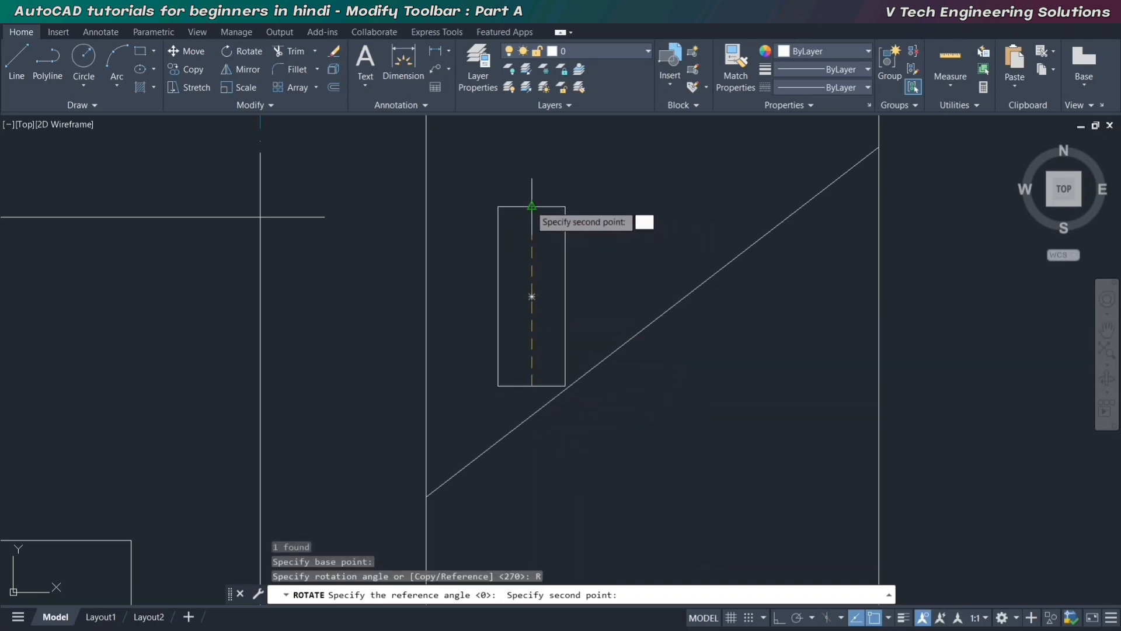
click(532, 205)
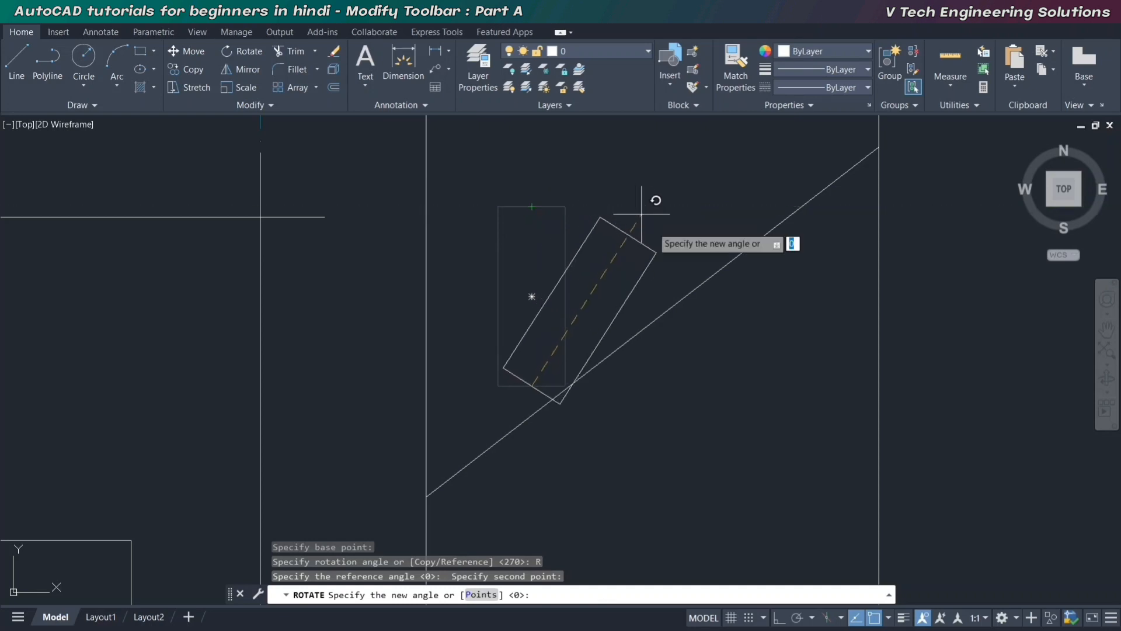
click(681, 296)
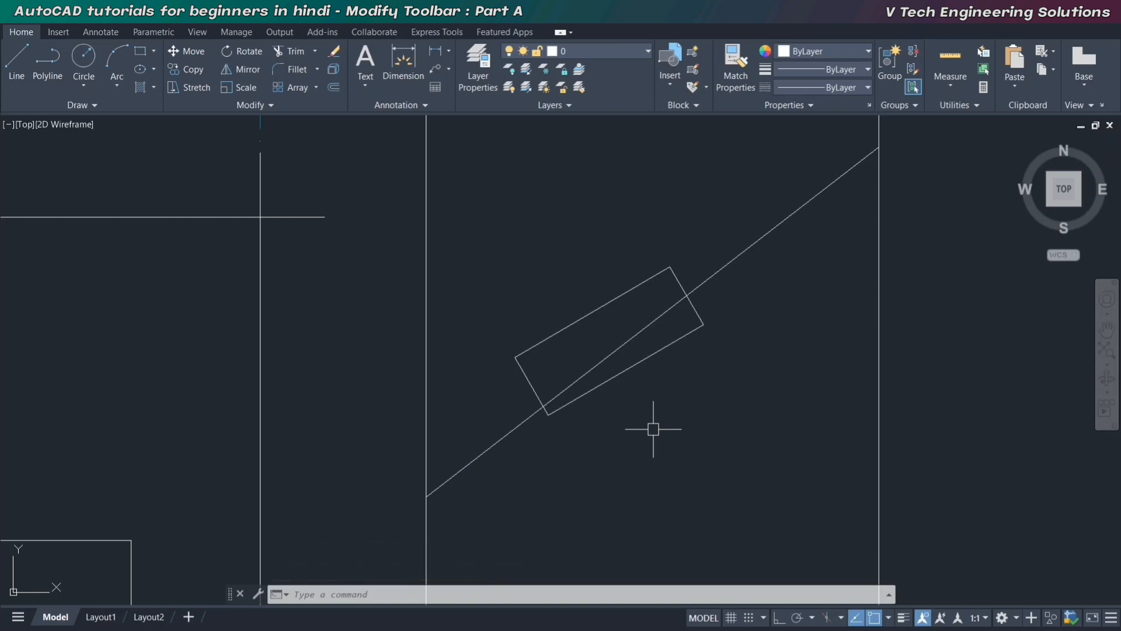
click(694, 394)
click(662, 369)
scroll(587, 321, down, 5)
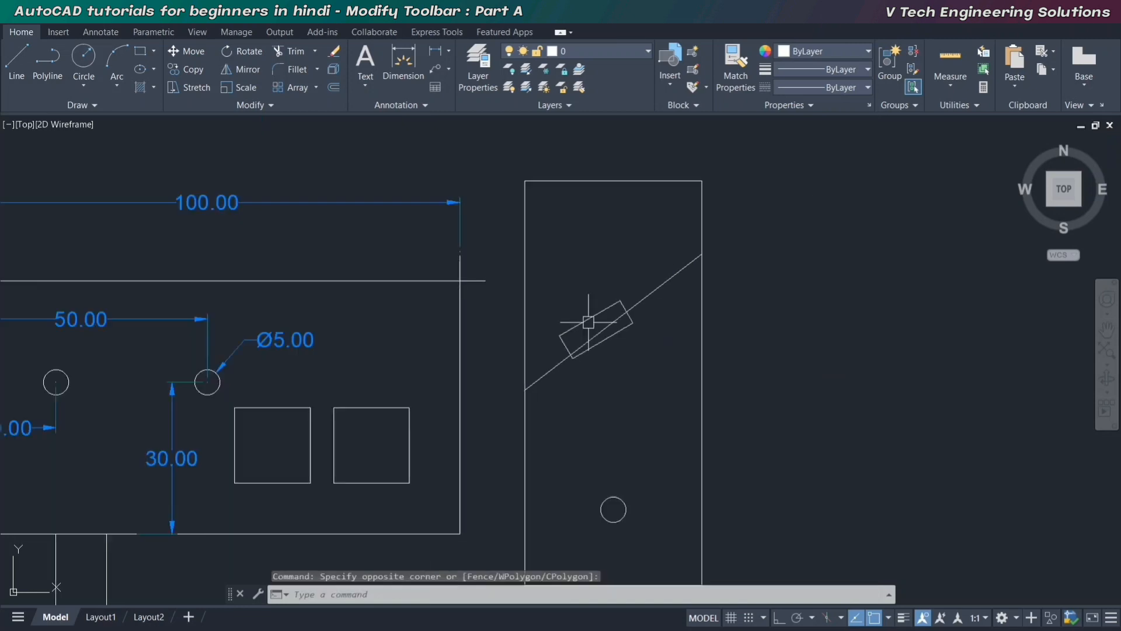
middle_drag(588, 320, 580, 314)
middle_drag(597, 354, 600, 327)
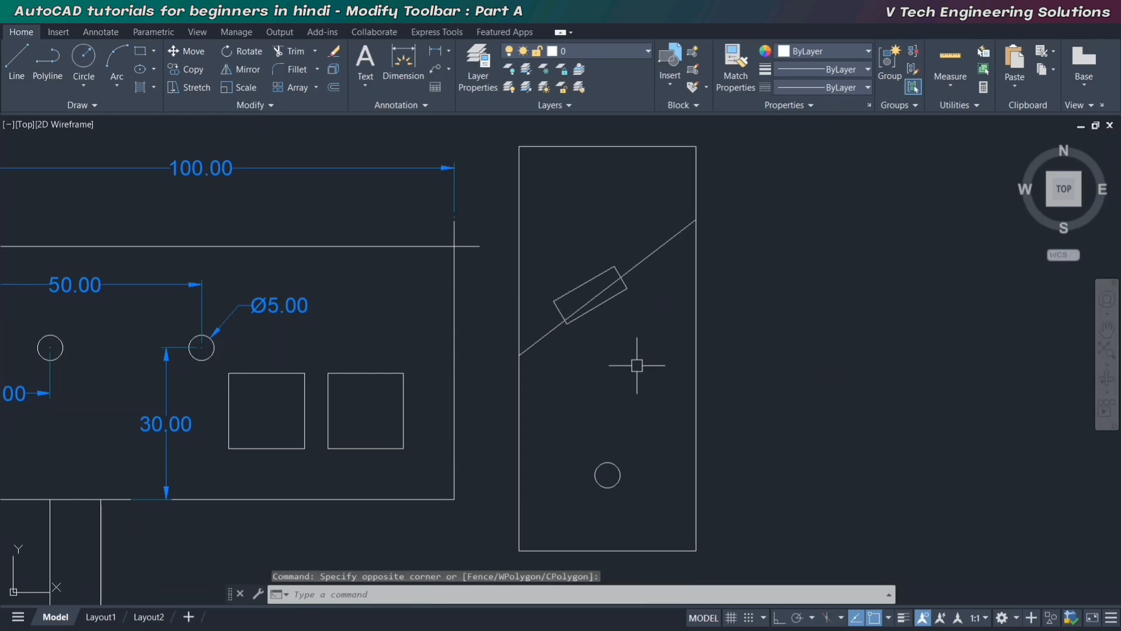
scroll(636, 365, down, 3)
middle_drag(556, 368, 580, 355)
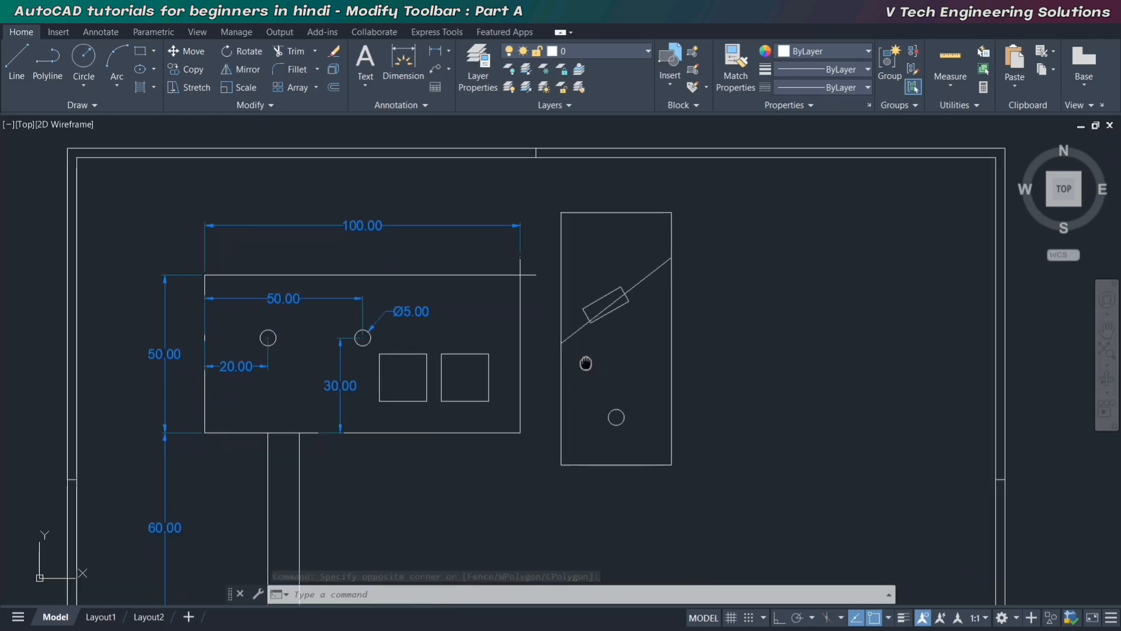